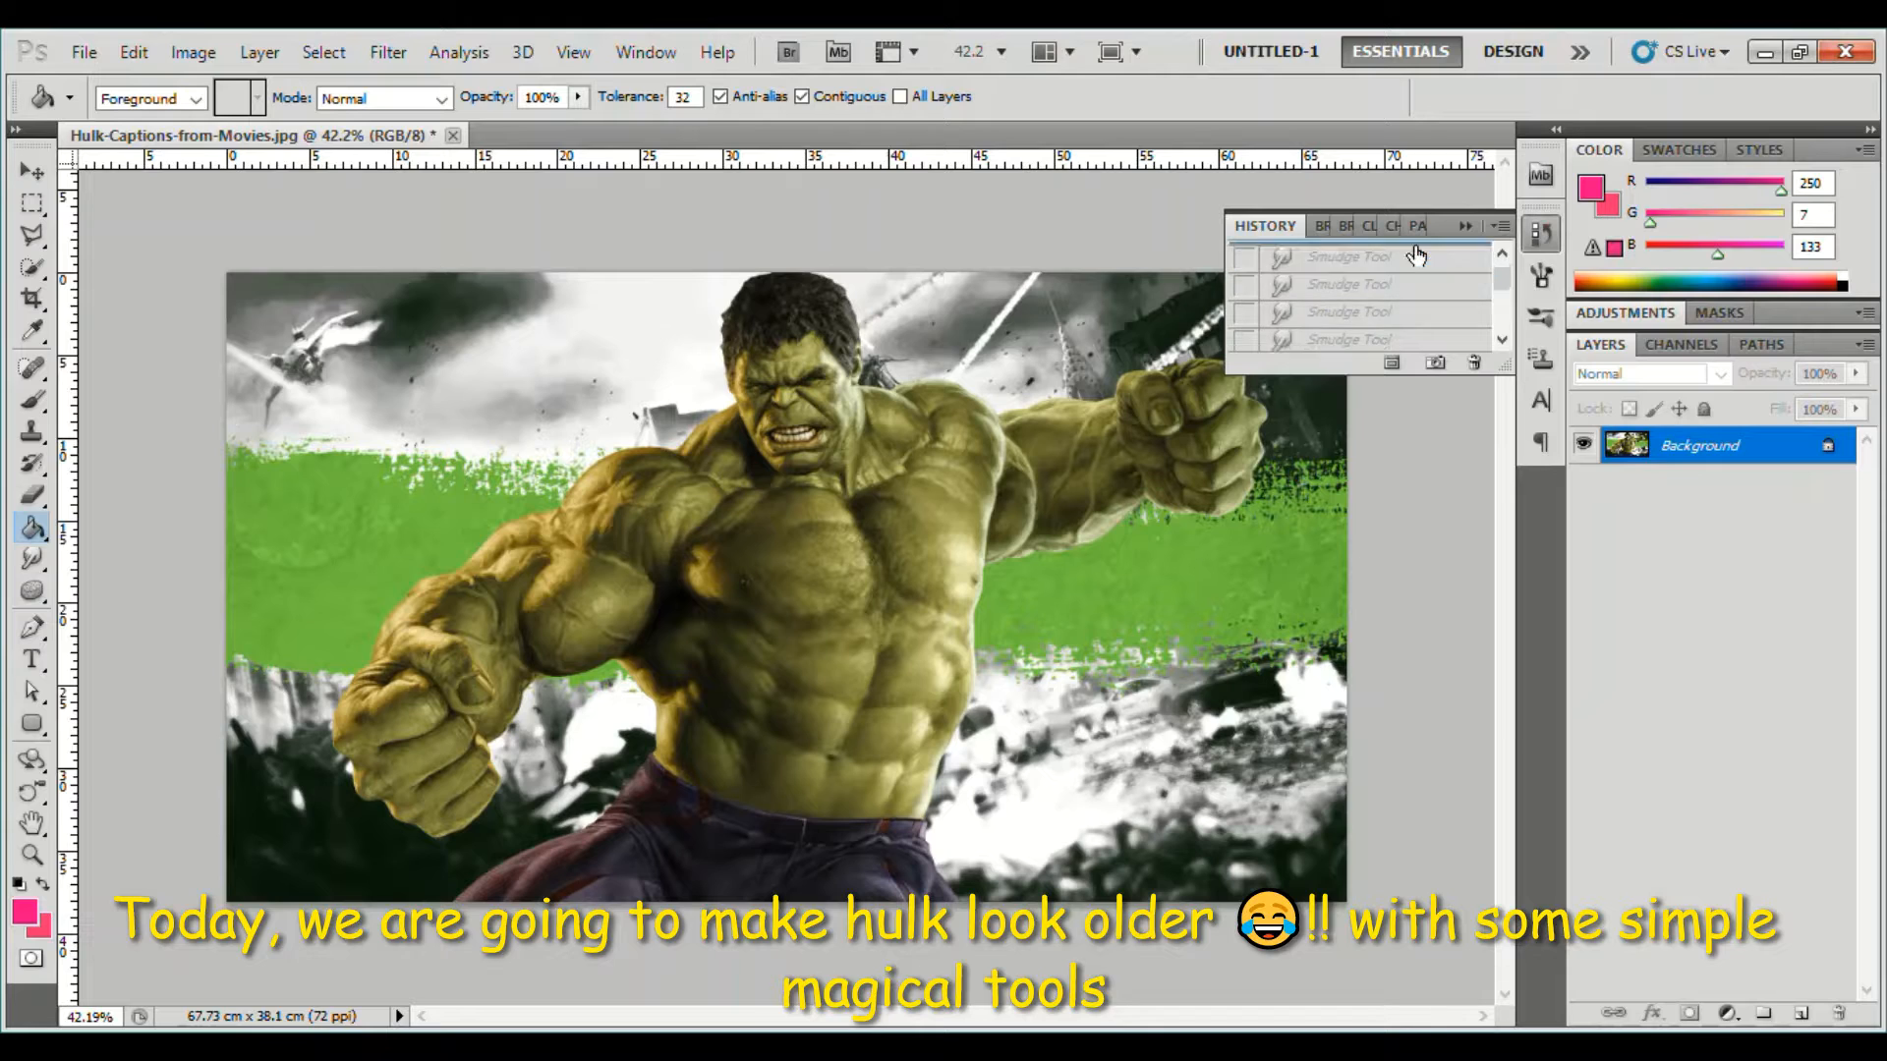
- Compare the edited version of the Hulk image with the original through the history states
scroll(1411, 314, up, 2)
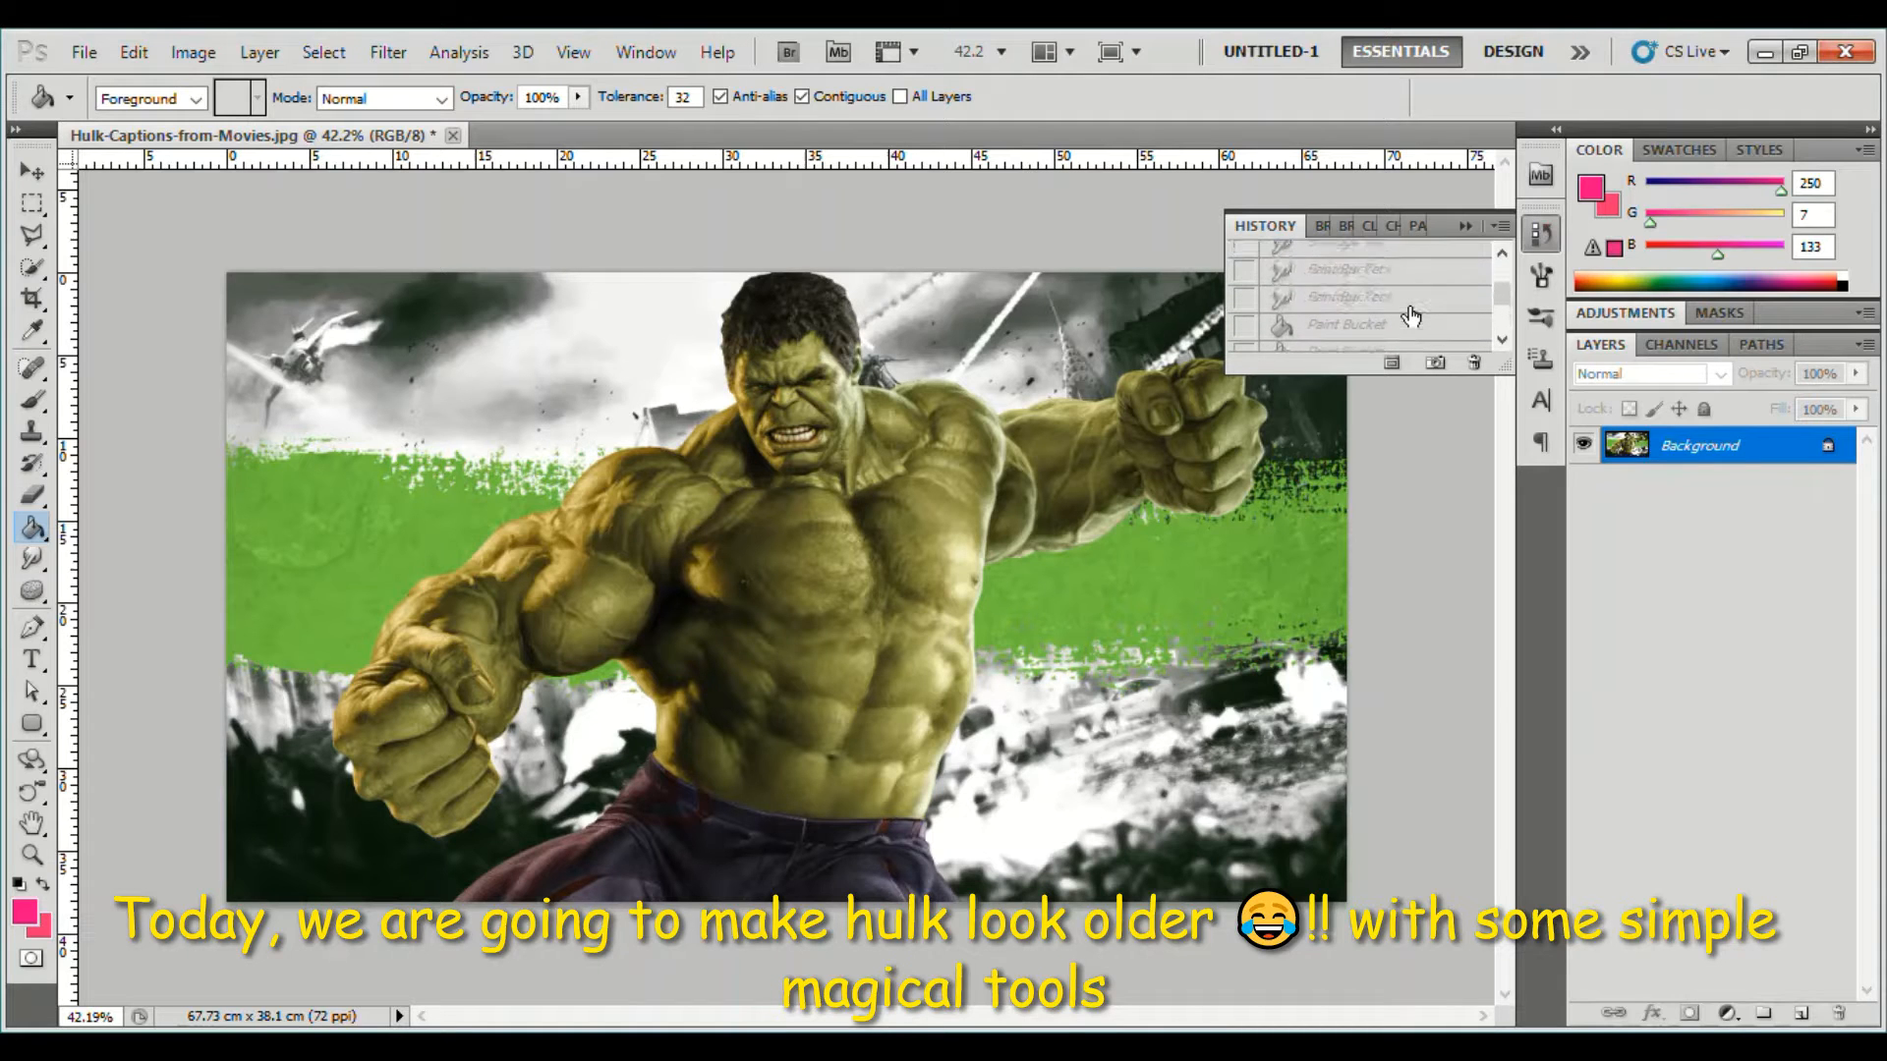
click(1416, 298)
click(1541, 228)
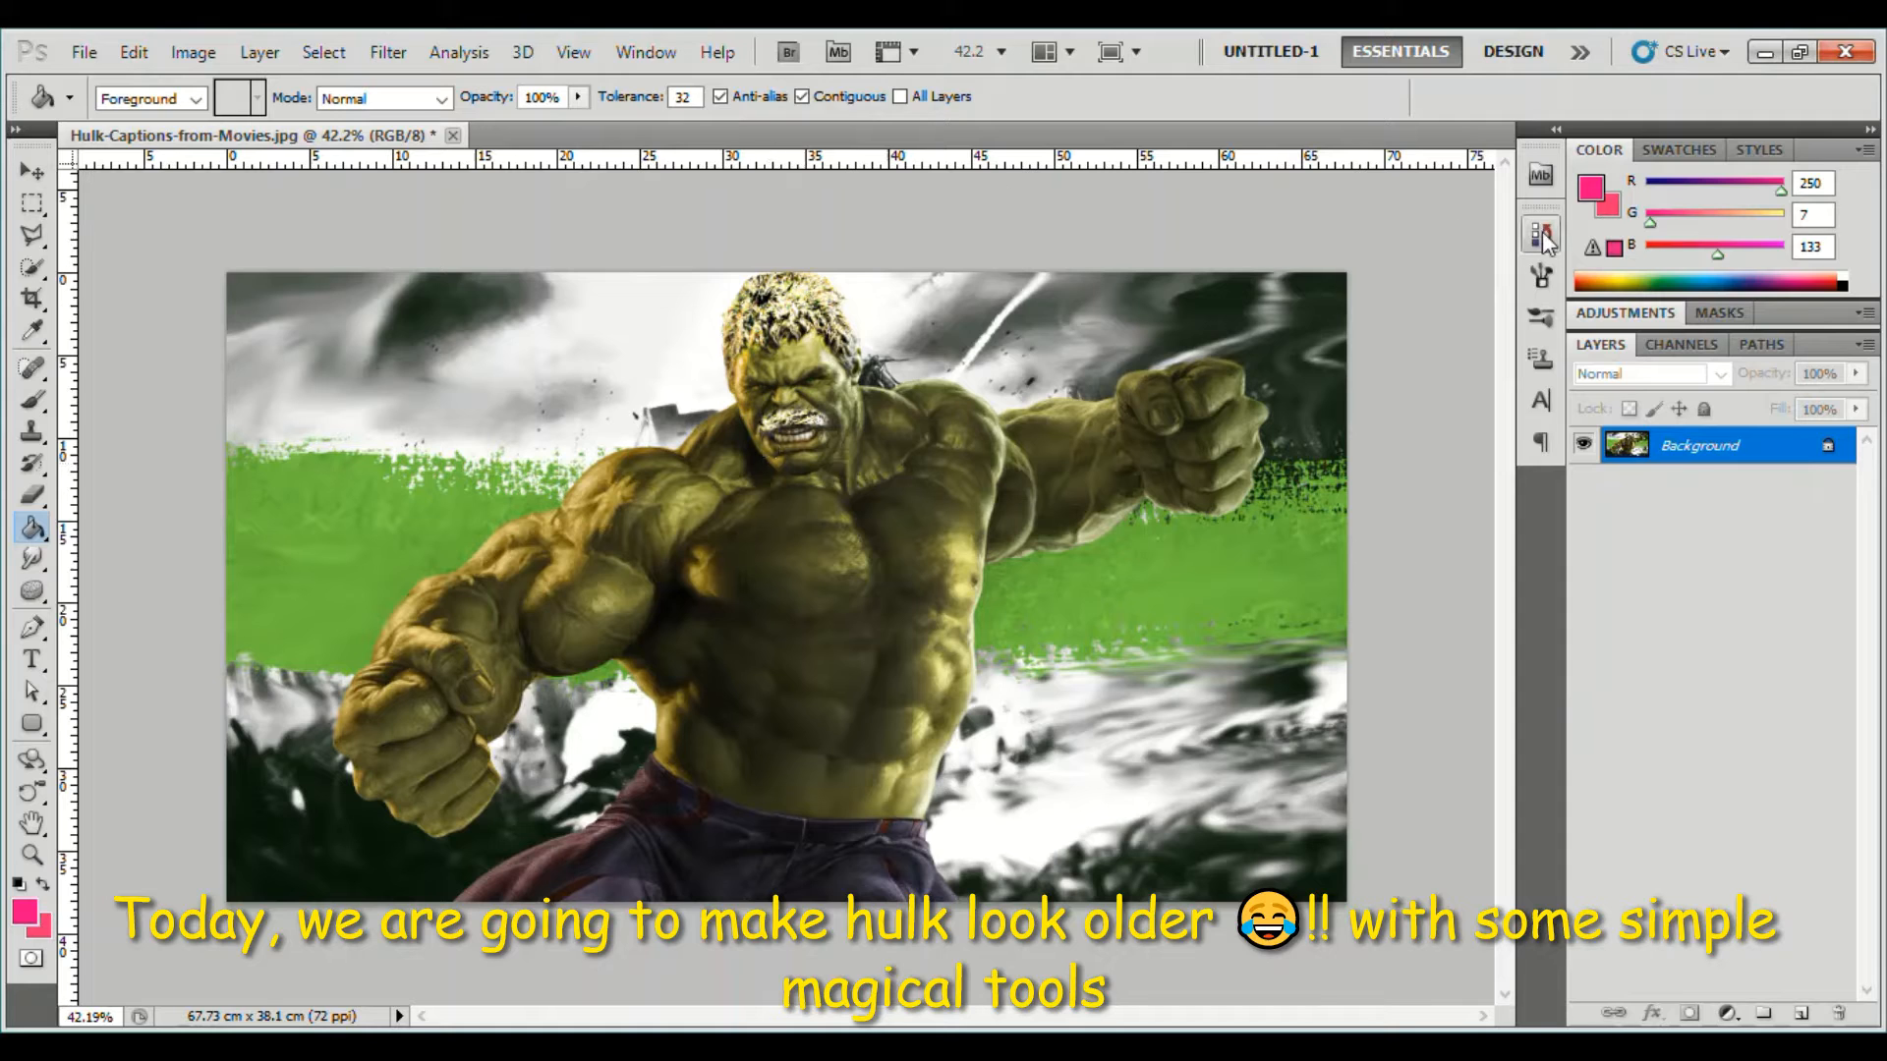
click(1541, 232)
click(1437, 274)
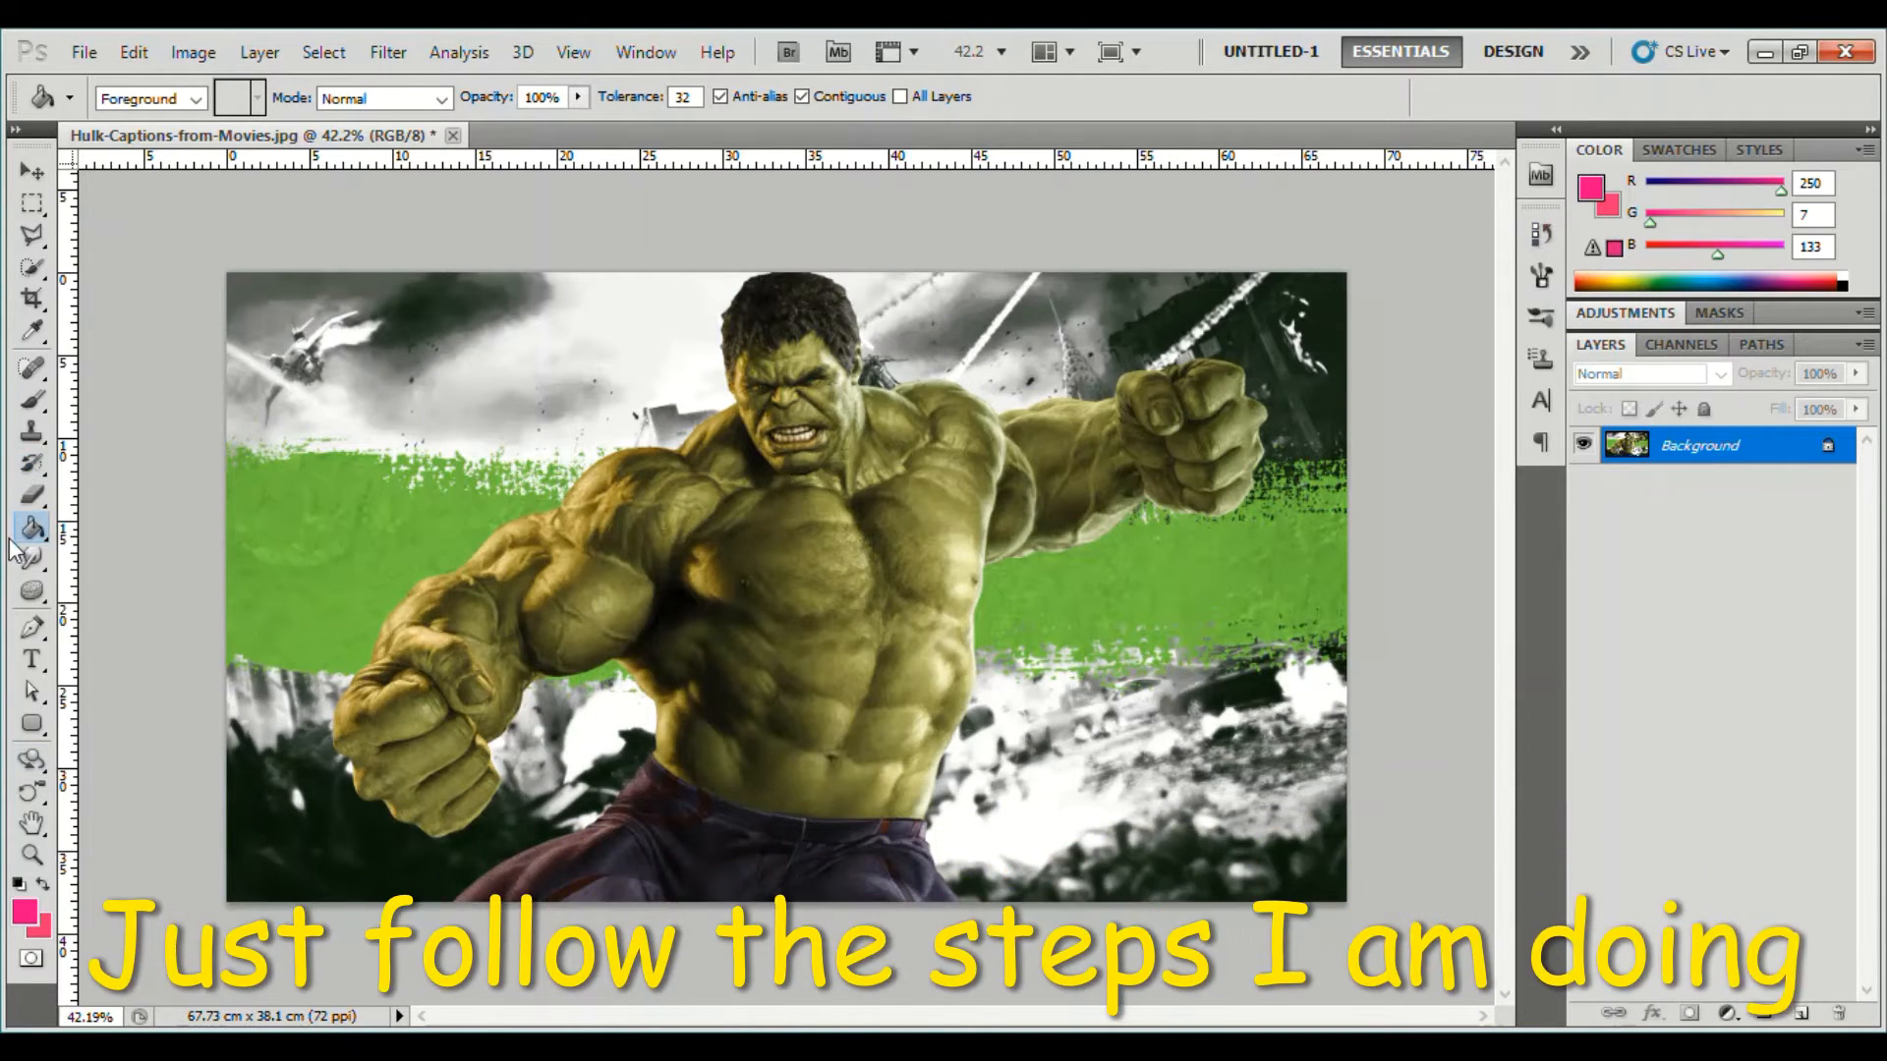
- Lighten Hulk's hair using the Dodge tool with a 123 px brush, Midtones range and 50% exposure
click(33, 559)
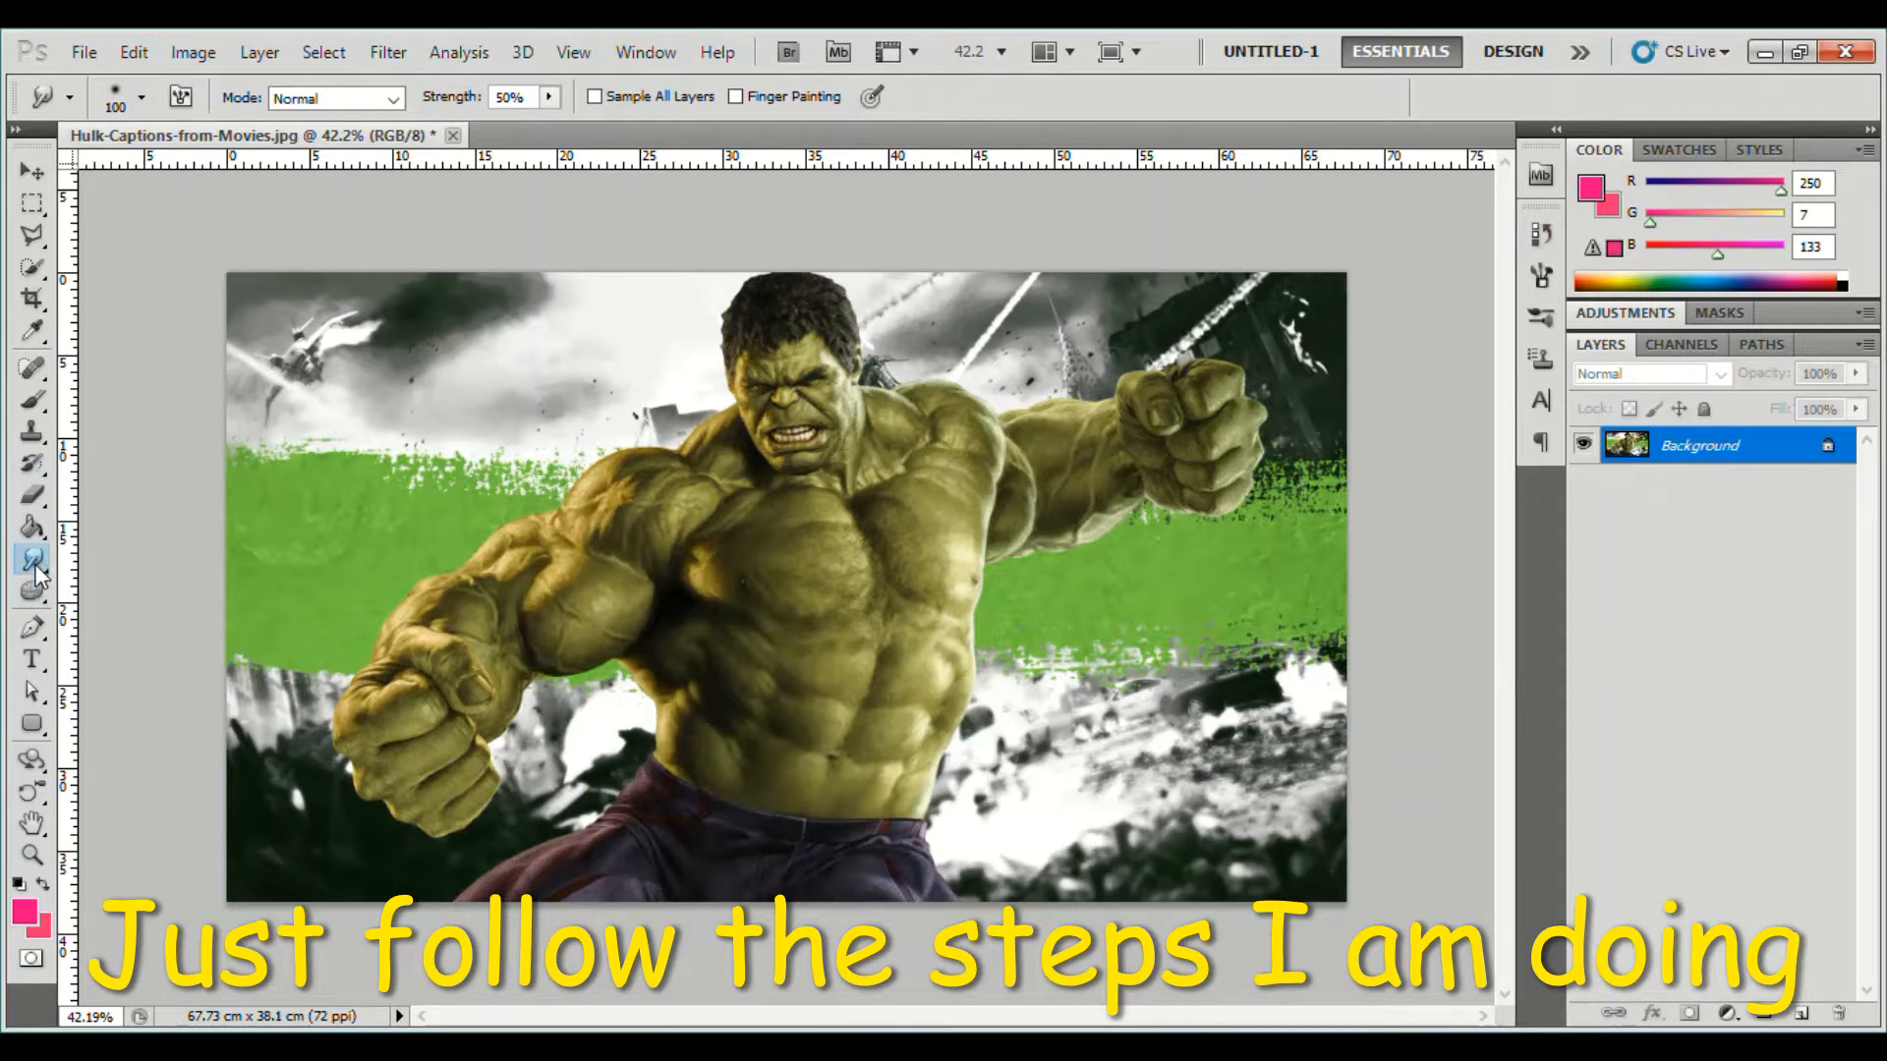
click(35, 571)
click(34, 592)
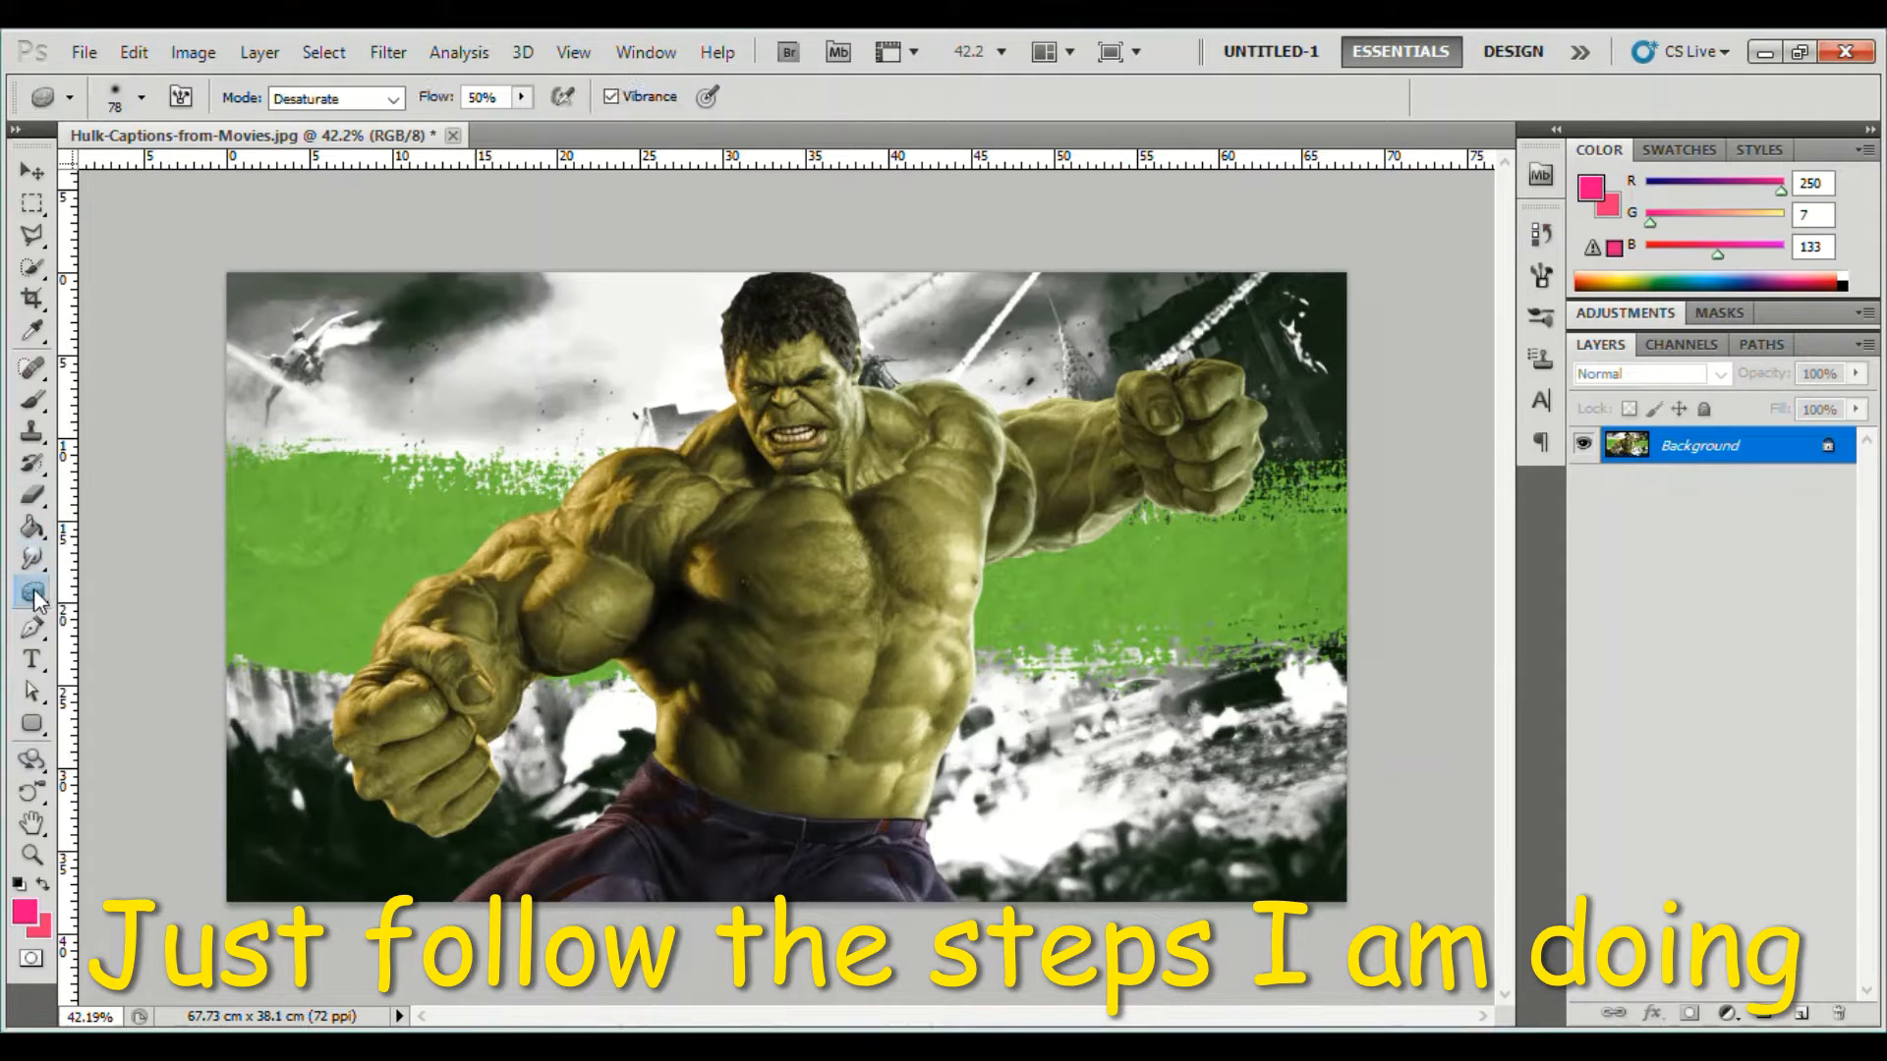
click(34, 593)
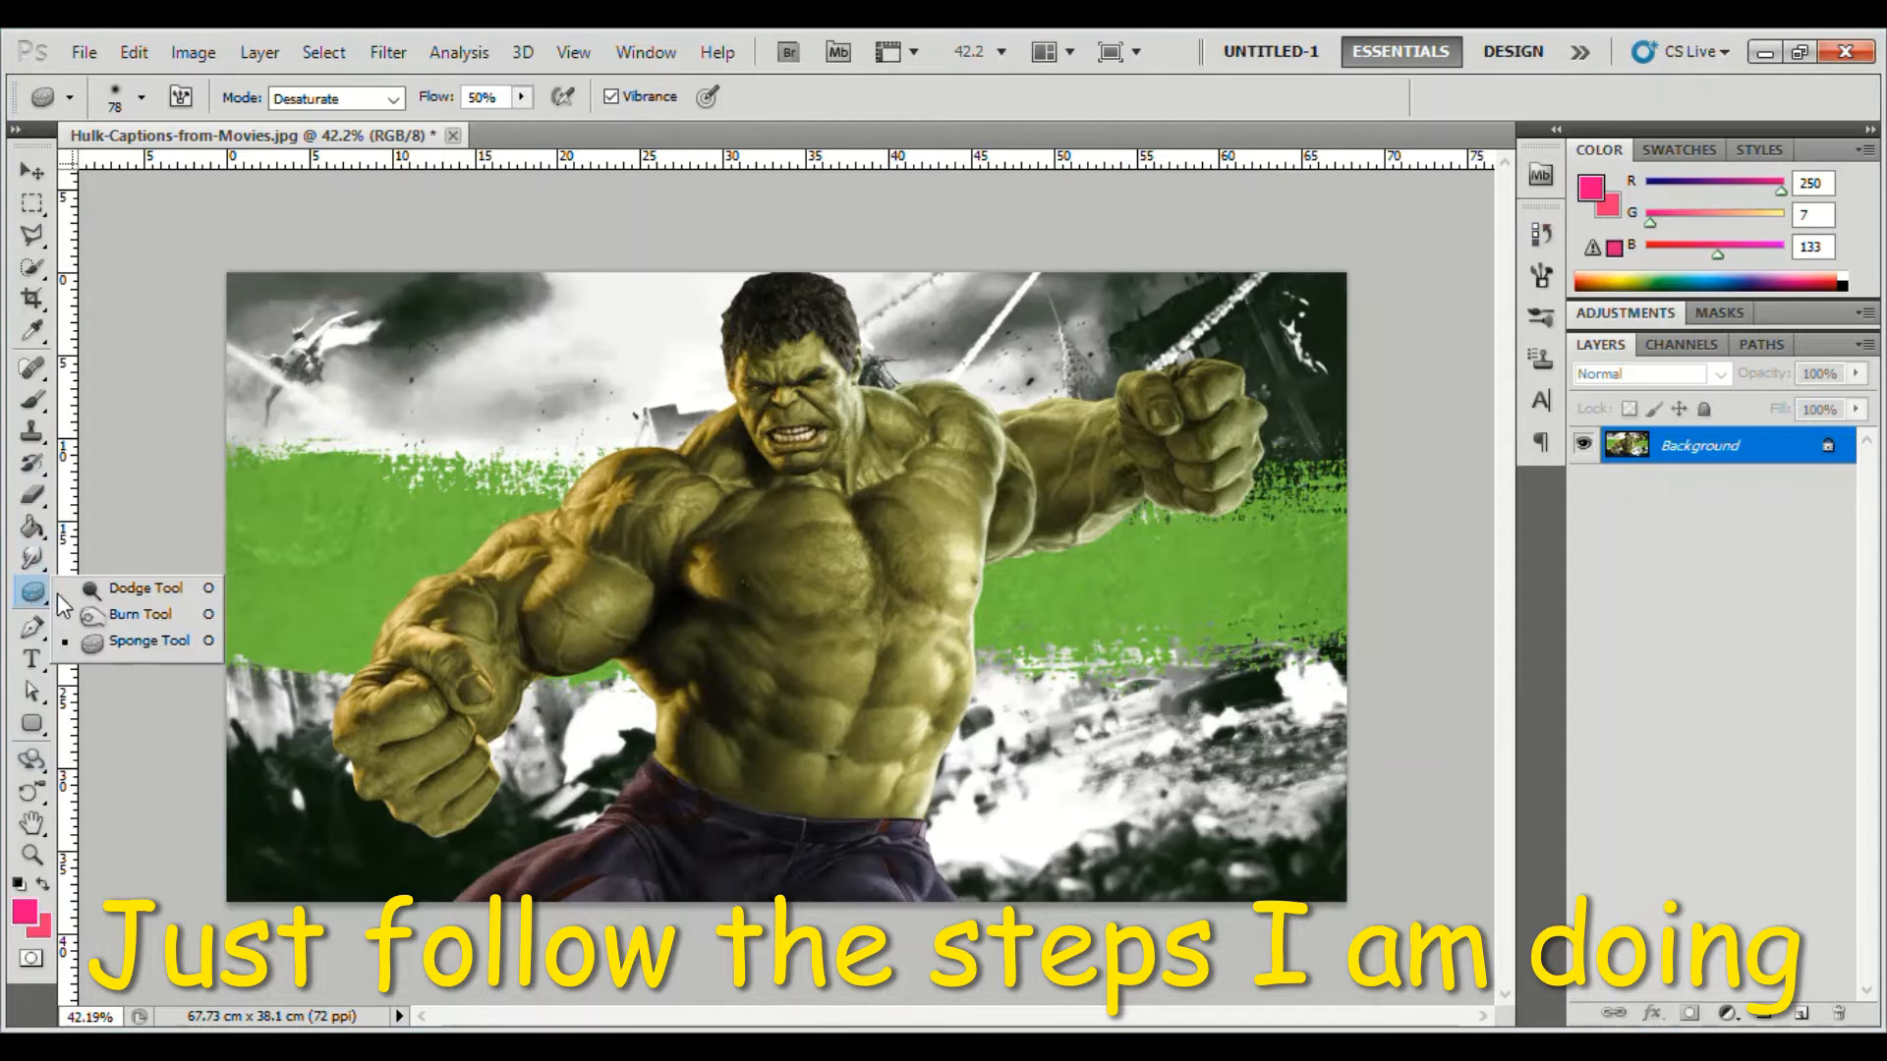
click(79, 593)
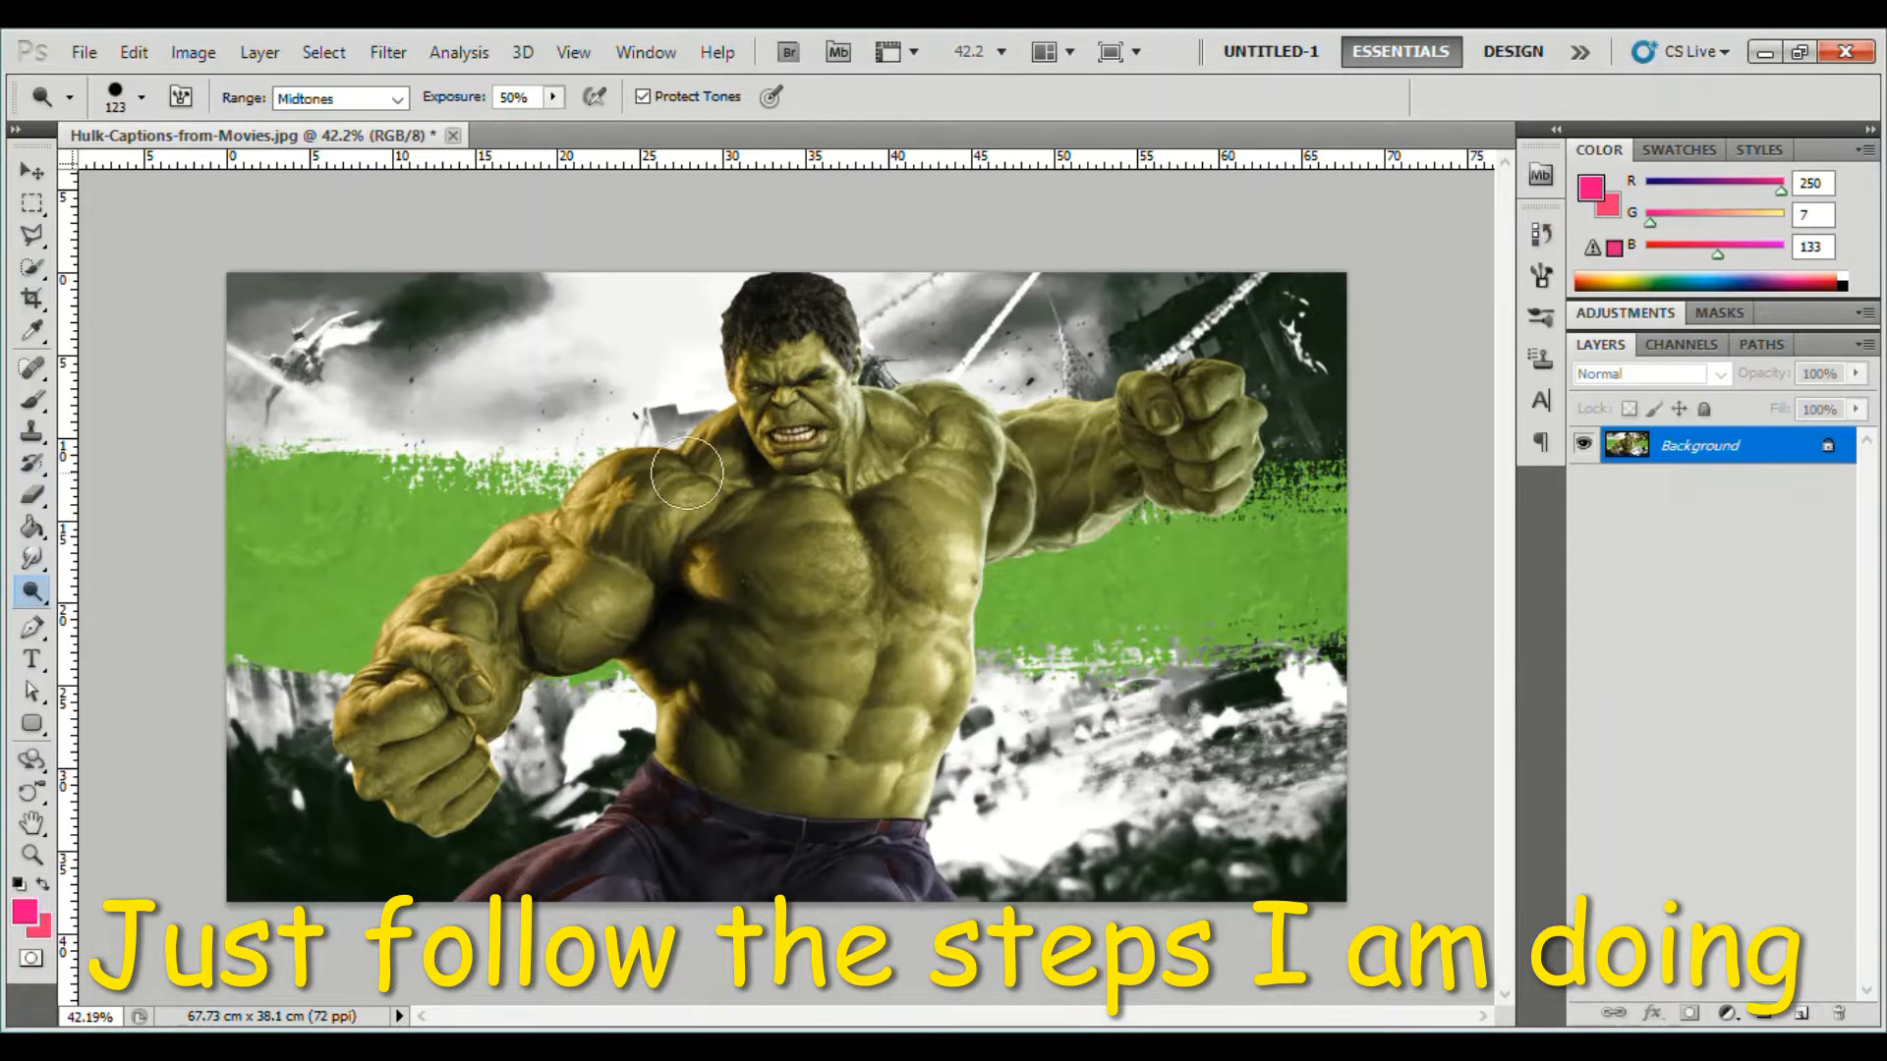
drag(748, 512, 793, 493)
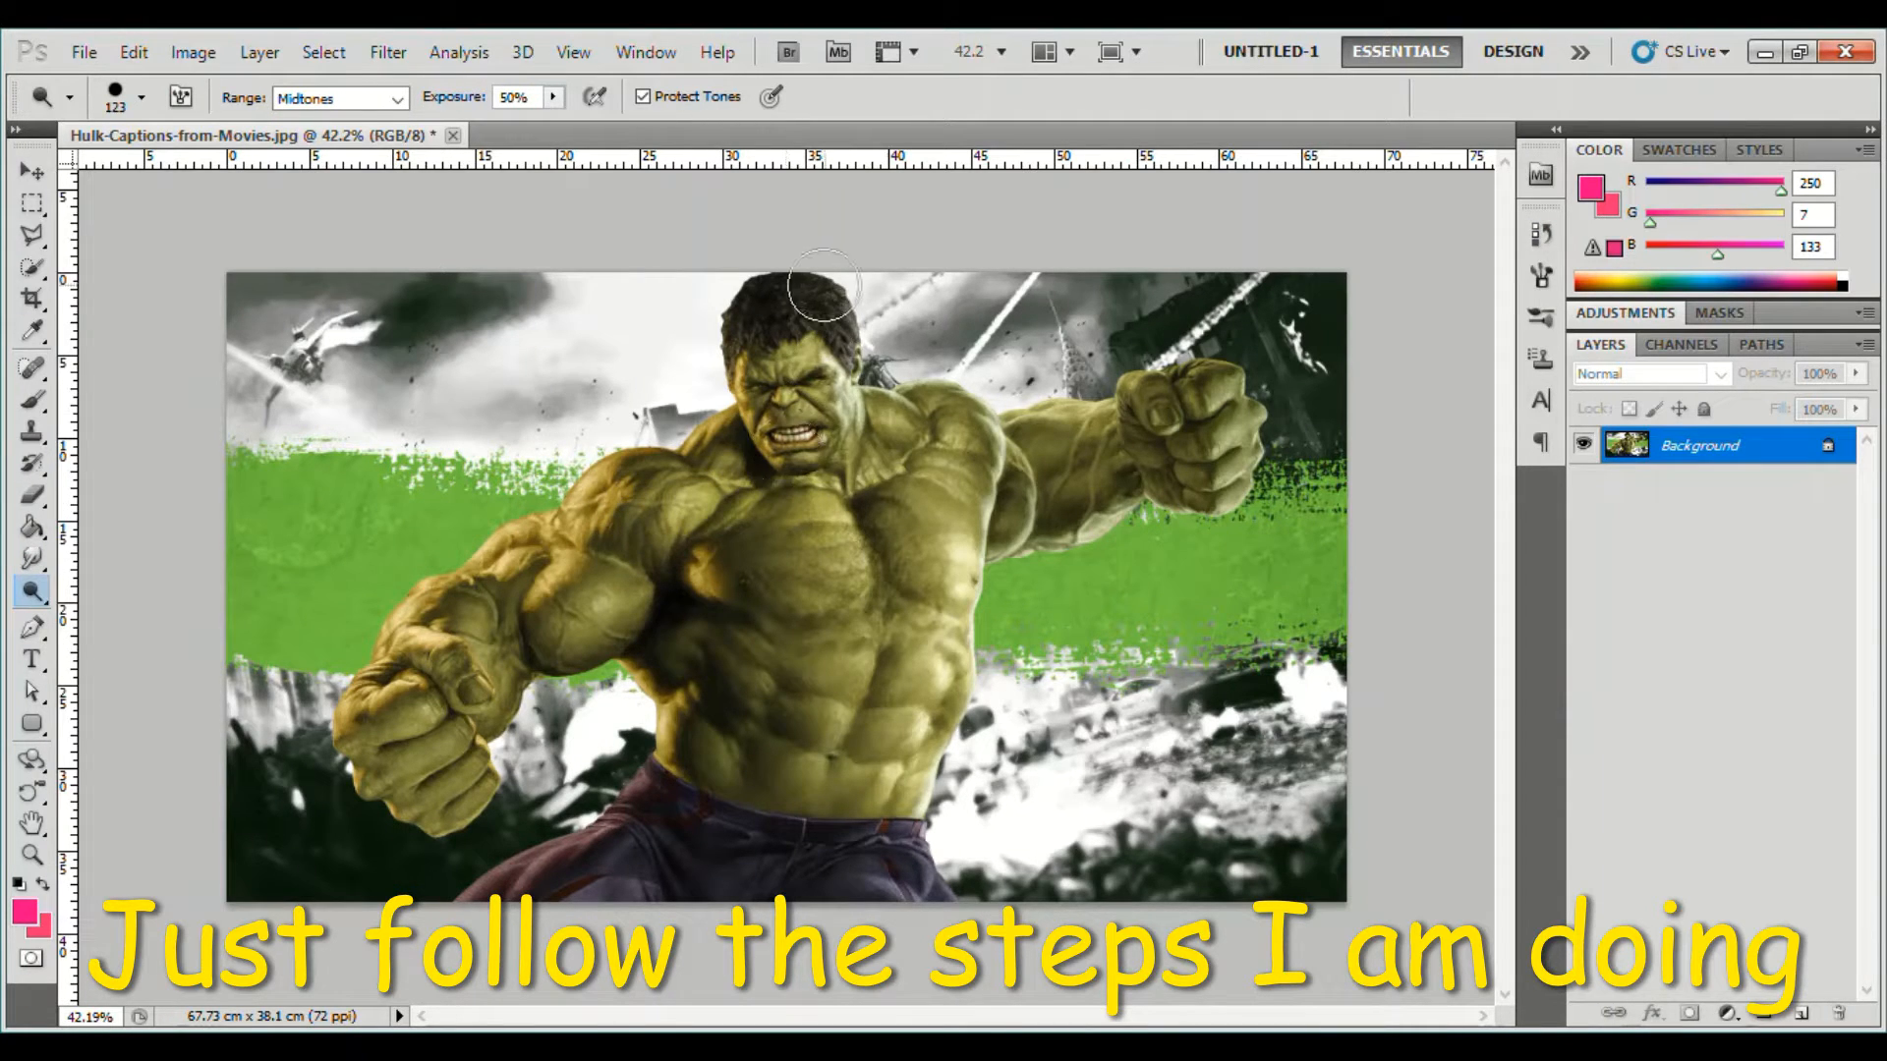
mouse_move(815, 291)
mouse_down()
mouse_move(831, 310)
mouse_move(791, 324)
mouse_move(786, 295)
mouse_move(845, 329)
mouse_move(742, 294)
mouse_up()
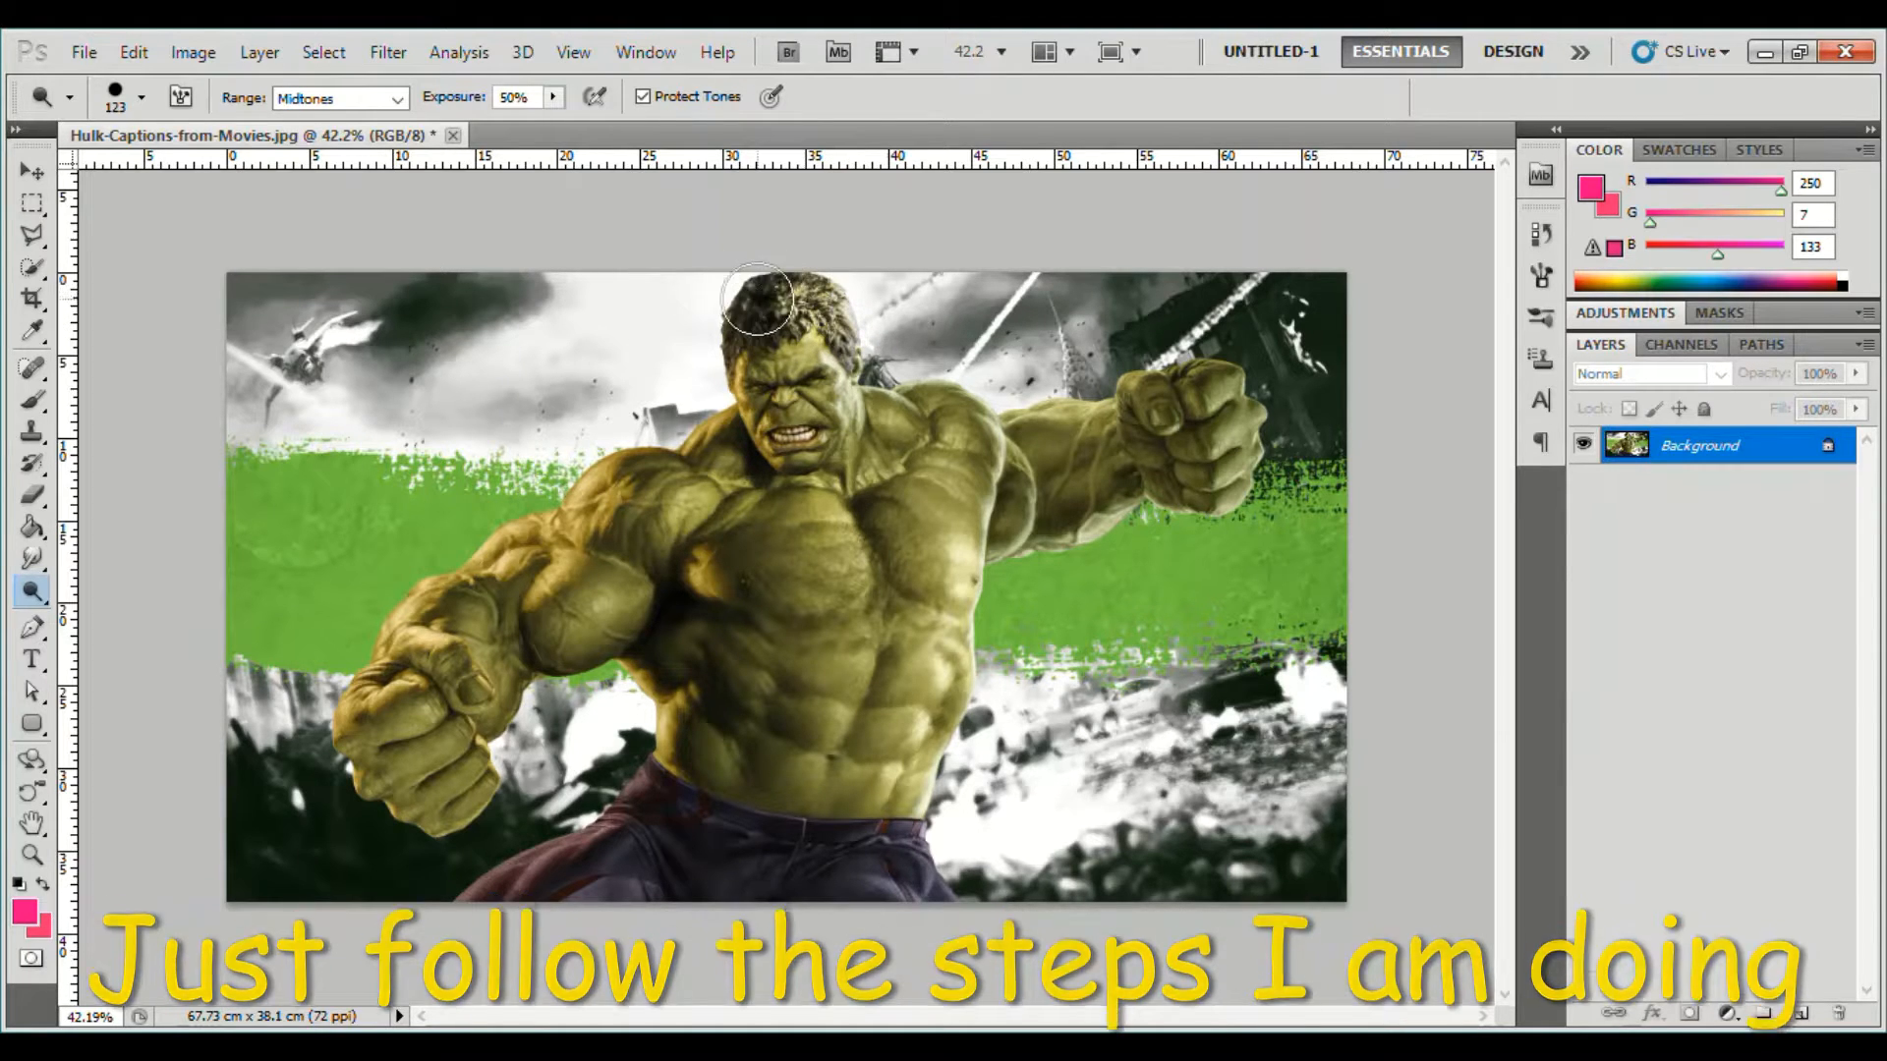
- Enlarge the Dodge brush to 184 px and lighten the rest of Hulk's hair
right_click(786, 324)
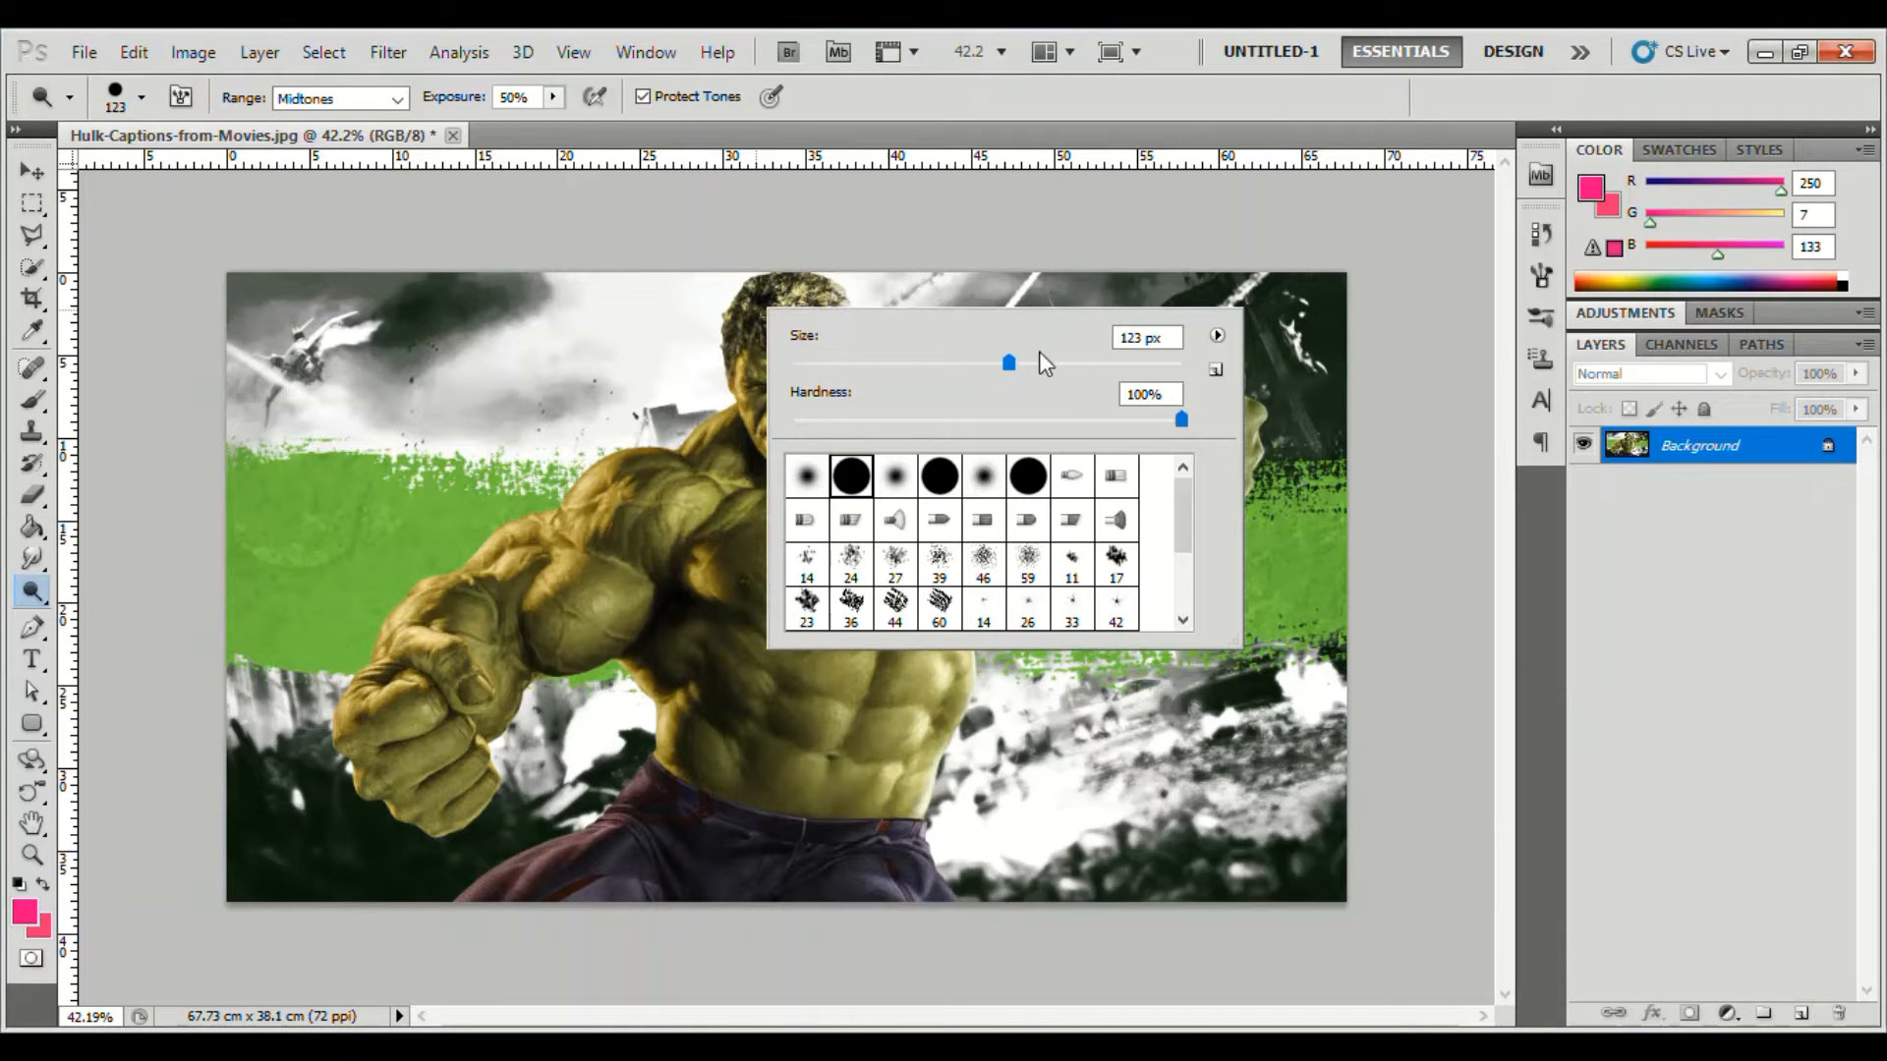
mouse_move(737, 272)
mouse_down()
mouse_move(796, 291)
mouse_move(731, 295)
mouse_move(732, 313)
mouse_move(829, 248)
mouse_move(947, 310)
mouse_move(863, 289)
mouse_move(1150, 309)
mouse_up()
drag(889, 302, 947, 300)
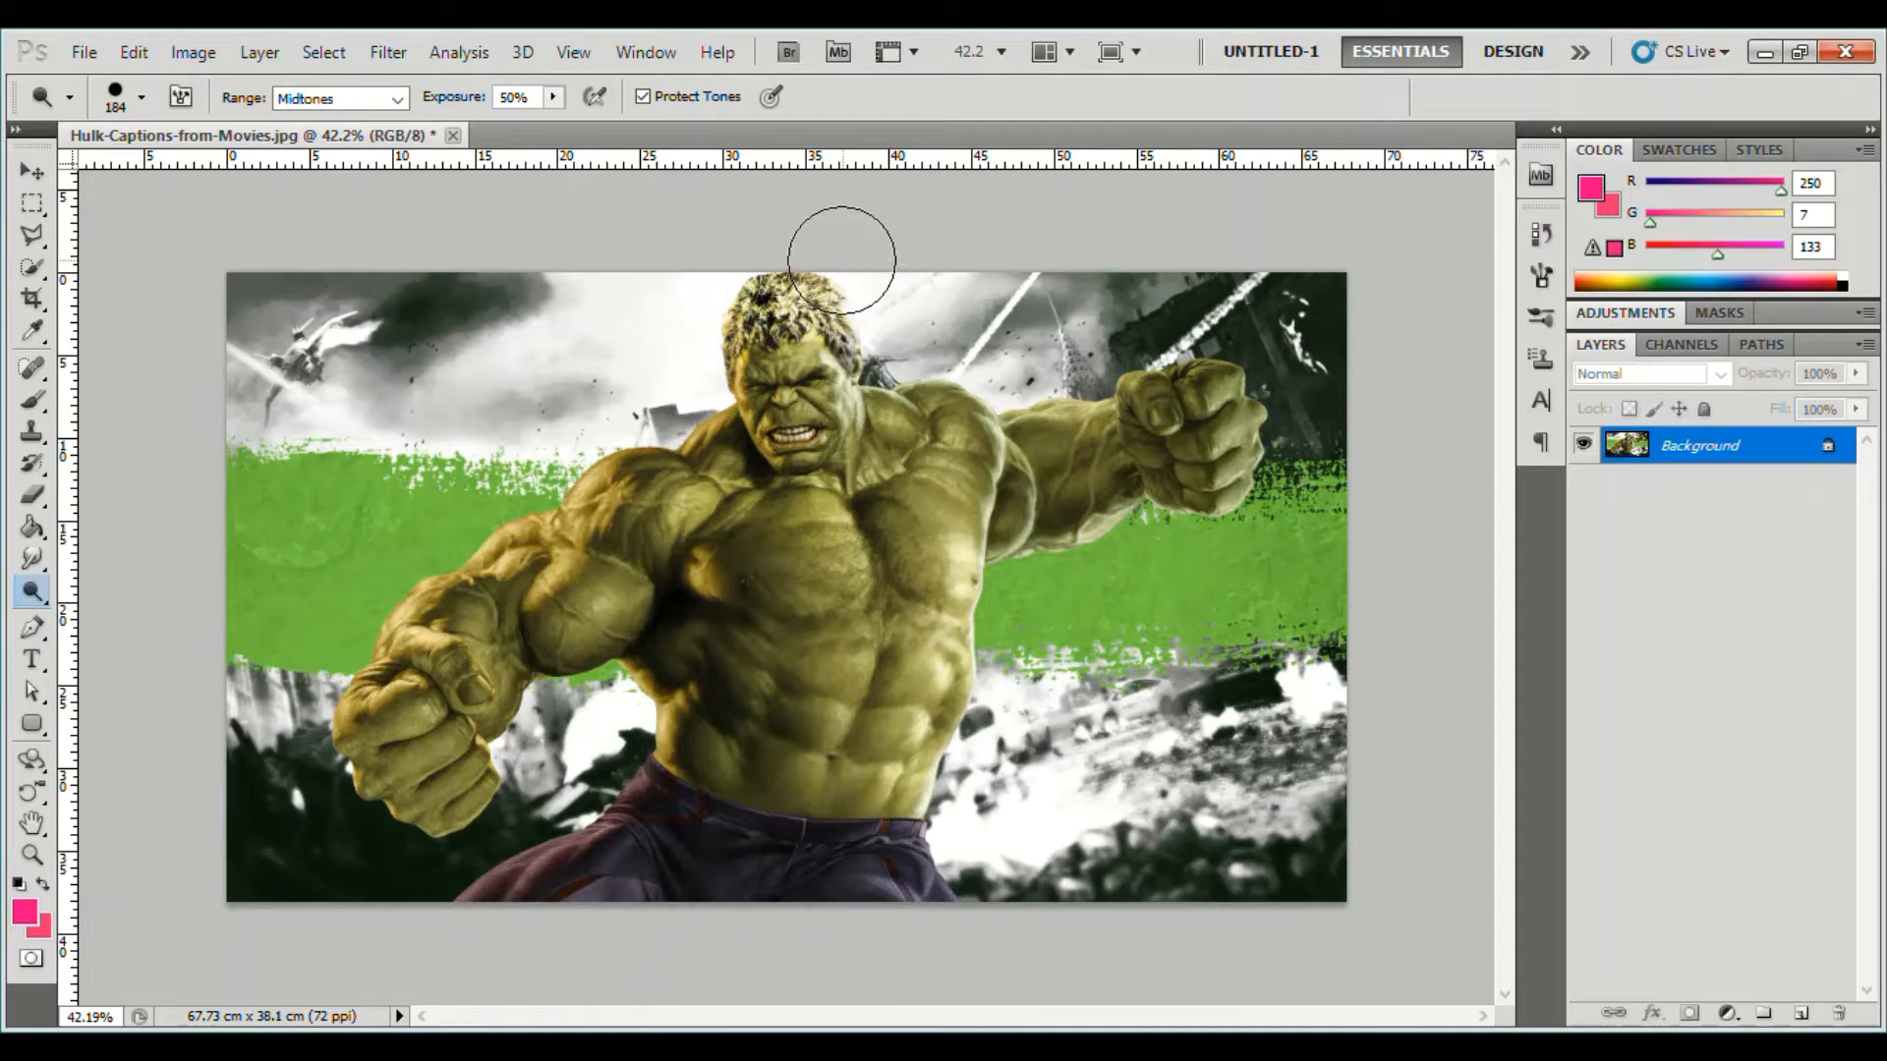
mouse_move(711, 302)
mouse_down()
mouse_move(742, 351)
mouse_move(817, 302)
mouse_move(924, 316)
mouse_up()
- Darken Hulk's chest and abdomen using the Burn tool with a 50 px brush, Midtones range and 50% exposure
click(32, 590)
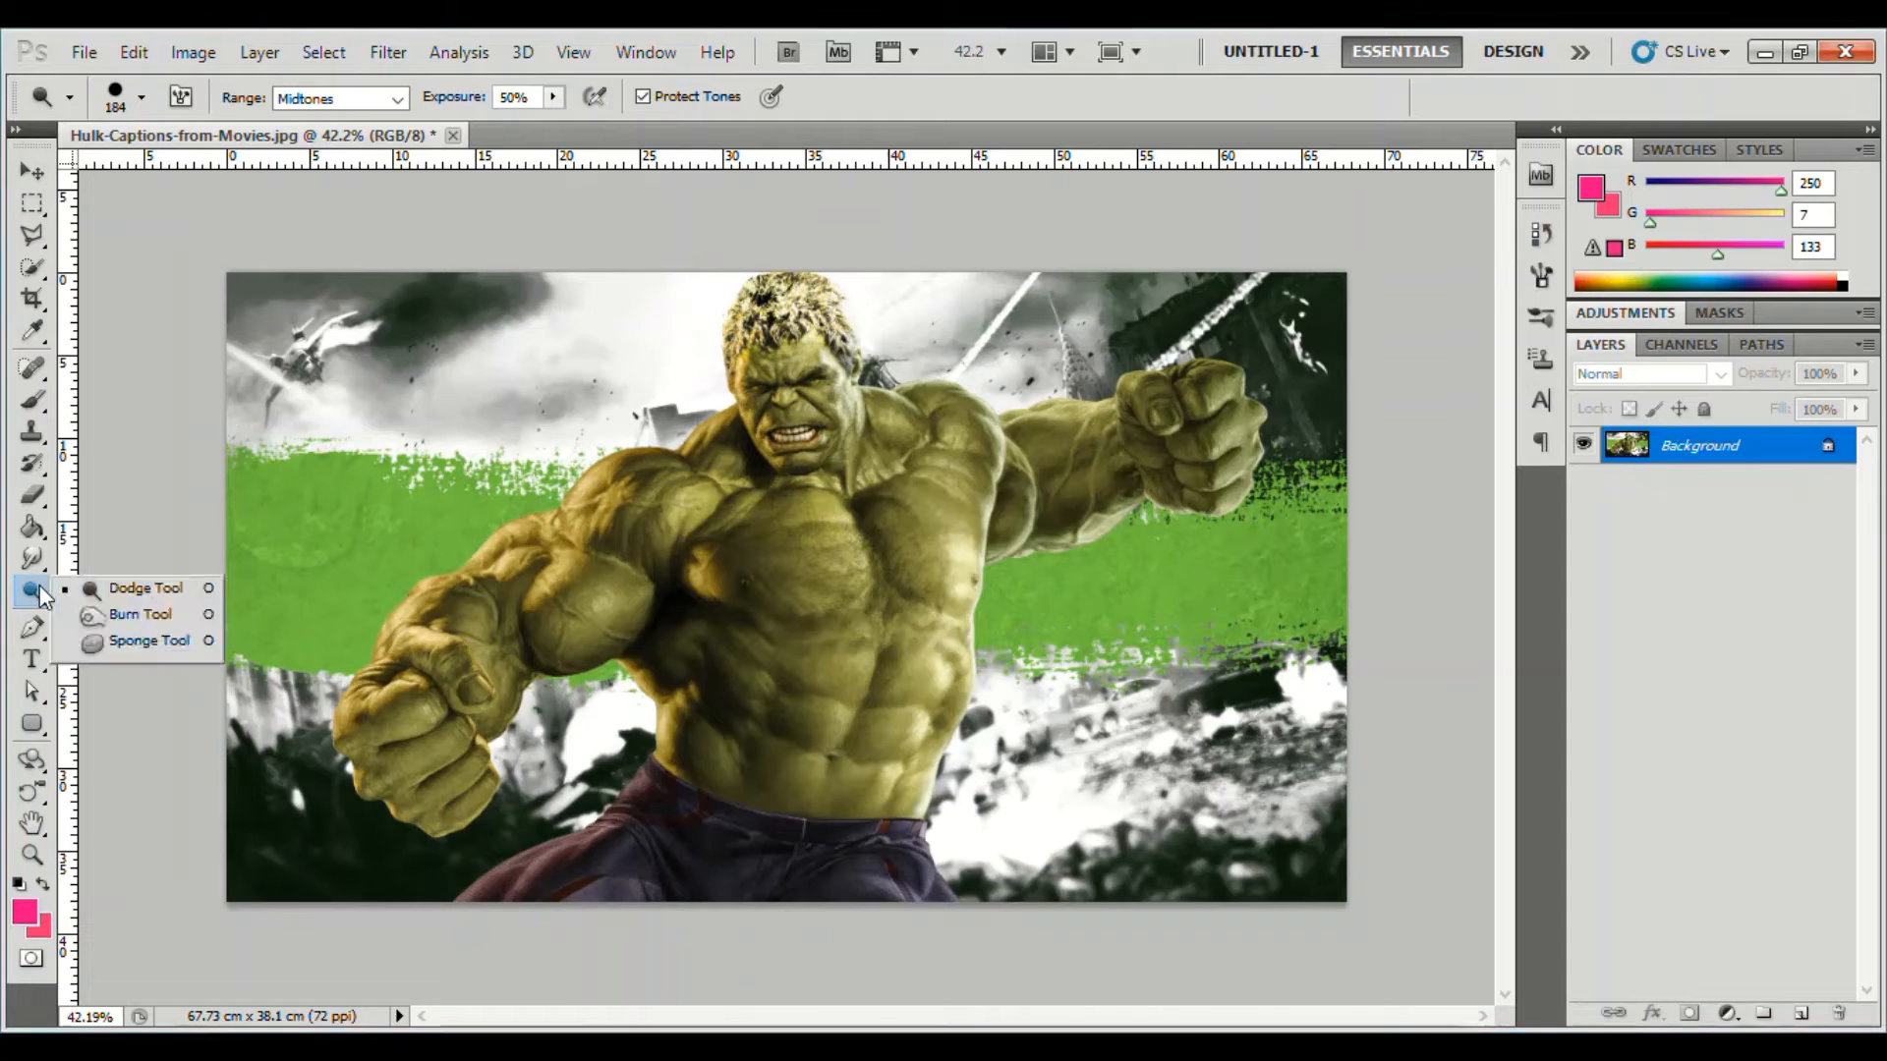
click(95, 617)
mouse_move(771, 540)
mouse_down()
mouse_move(885, 538)
mouse_move(825, 549)
mouse_move(861, 735)
mouse_move(864, 614)
mouse_move(942, 513)
mouse_move(945, 574)
mouse_move(873, 742)
mouse_move(739, 542)
mouse_move(714, 686)
mouse_move(768, 784)
mouse_move(813, 761)
mouse_move(835, 556)
mouse_move(819, 511)
mouse_move(895, 432)
mouse_move(825, 490)
mouse_move(897, 611)
mouse_move(860, 909)
mouse_move(867, 636)
mouse_move(866, 767)
mouse_move(788, 410)
mouse_move(729, 365)
mouse_move(726, 324)
mouse_move(704, 342)
mouse_move(707, 382)
mouse_up()
right_click(897, 437)
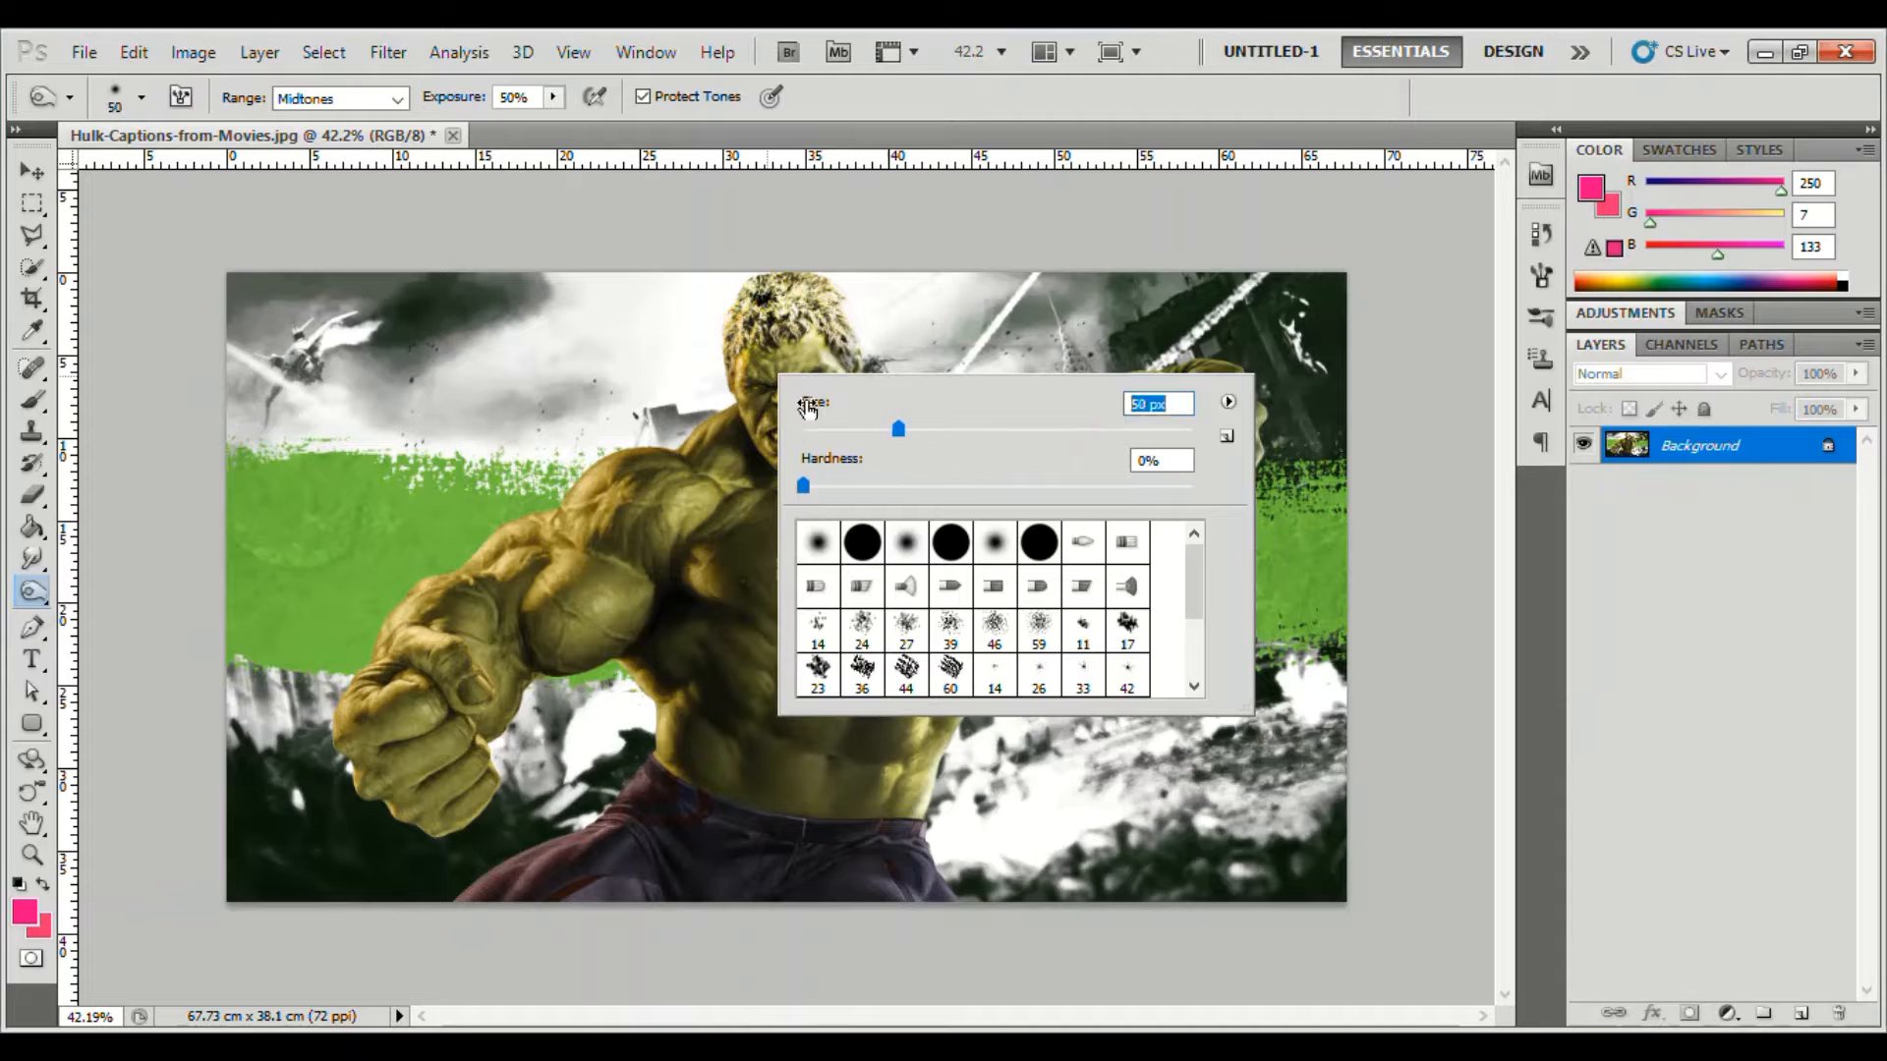
click(752, 370)
mouse_move(824, 366)
mouse_down()
mouse_move(781, 358)
mouse_move(829, 350)
mouse_up()
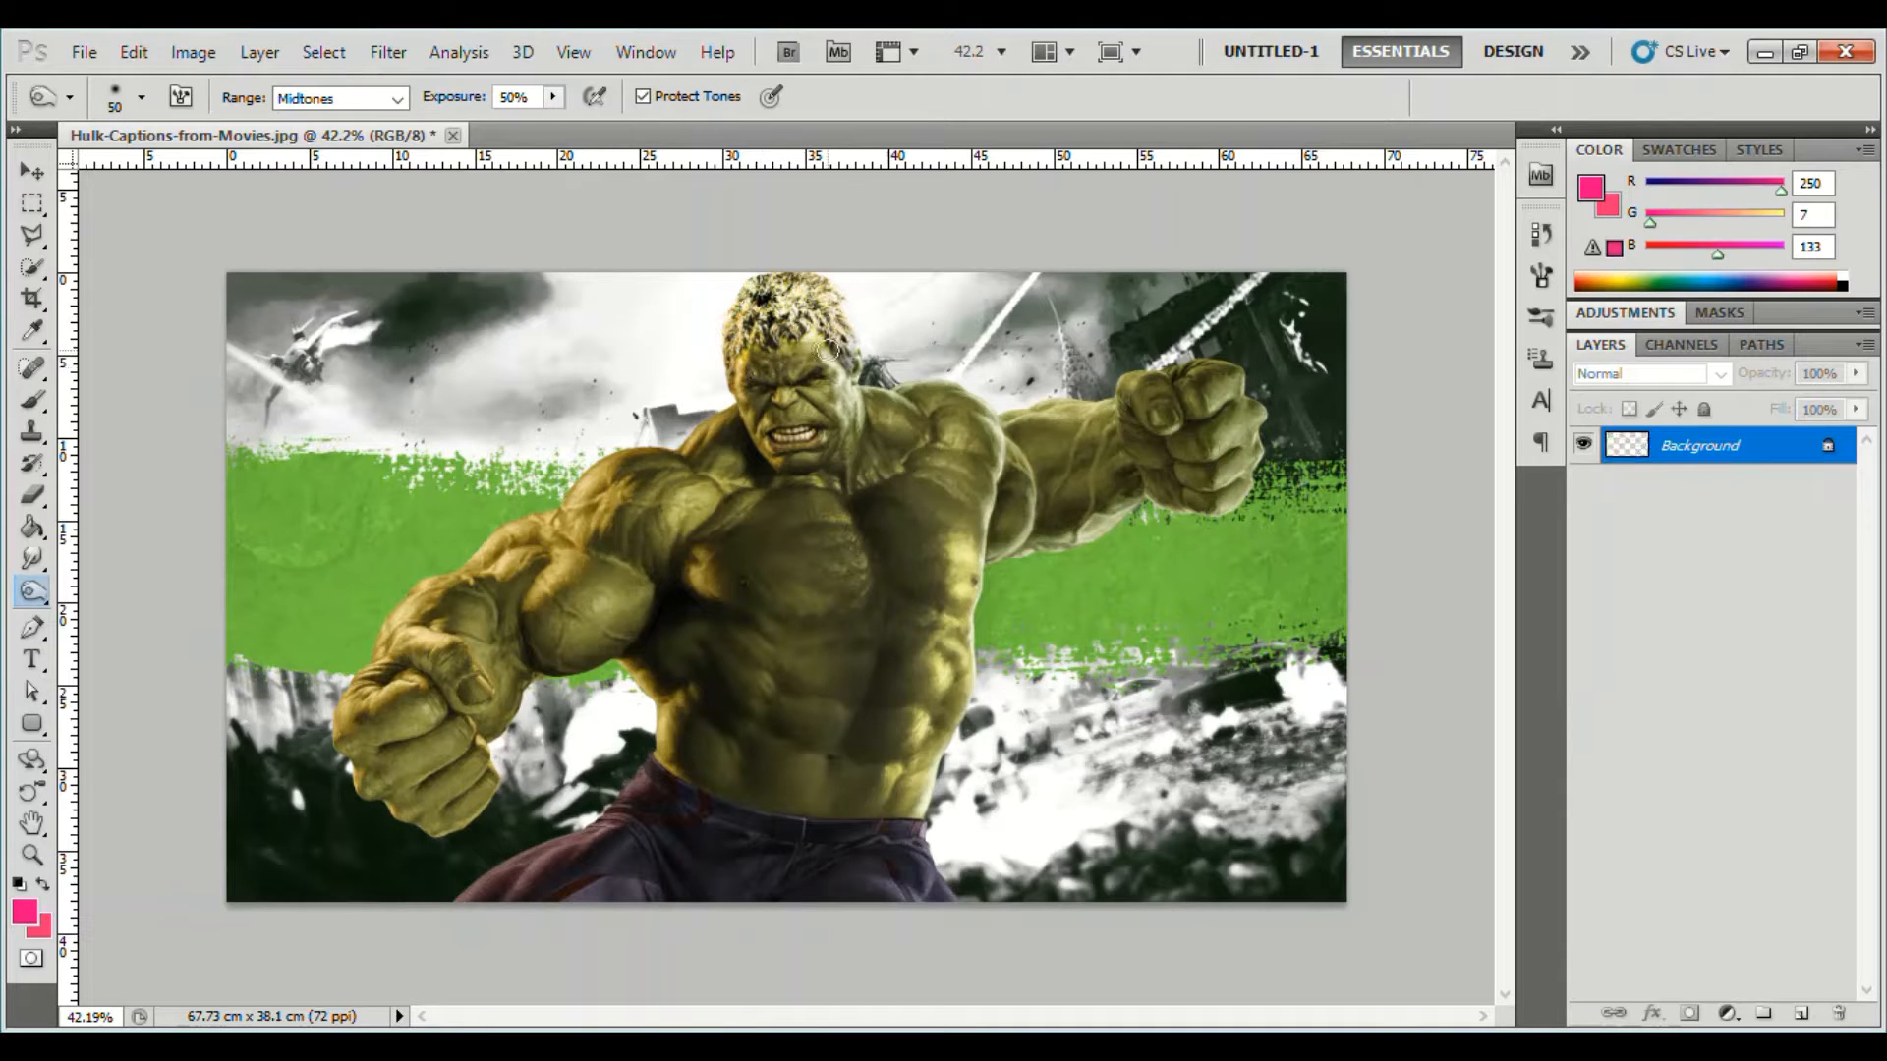
right_click(764, 327)
- Go over Hulk's hair once more with the Dodge tool at 184 px
right_click(32, 591)
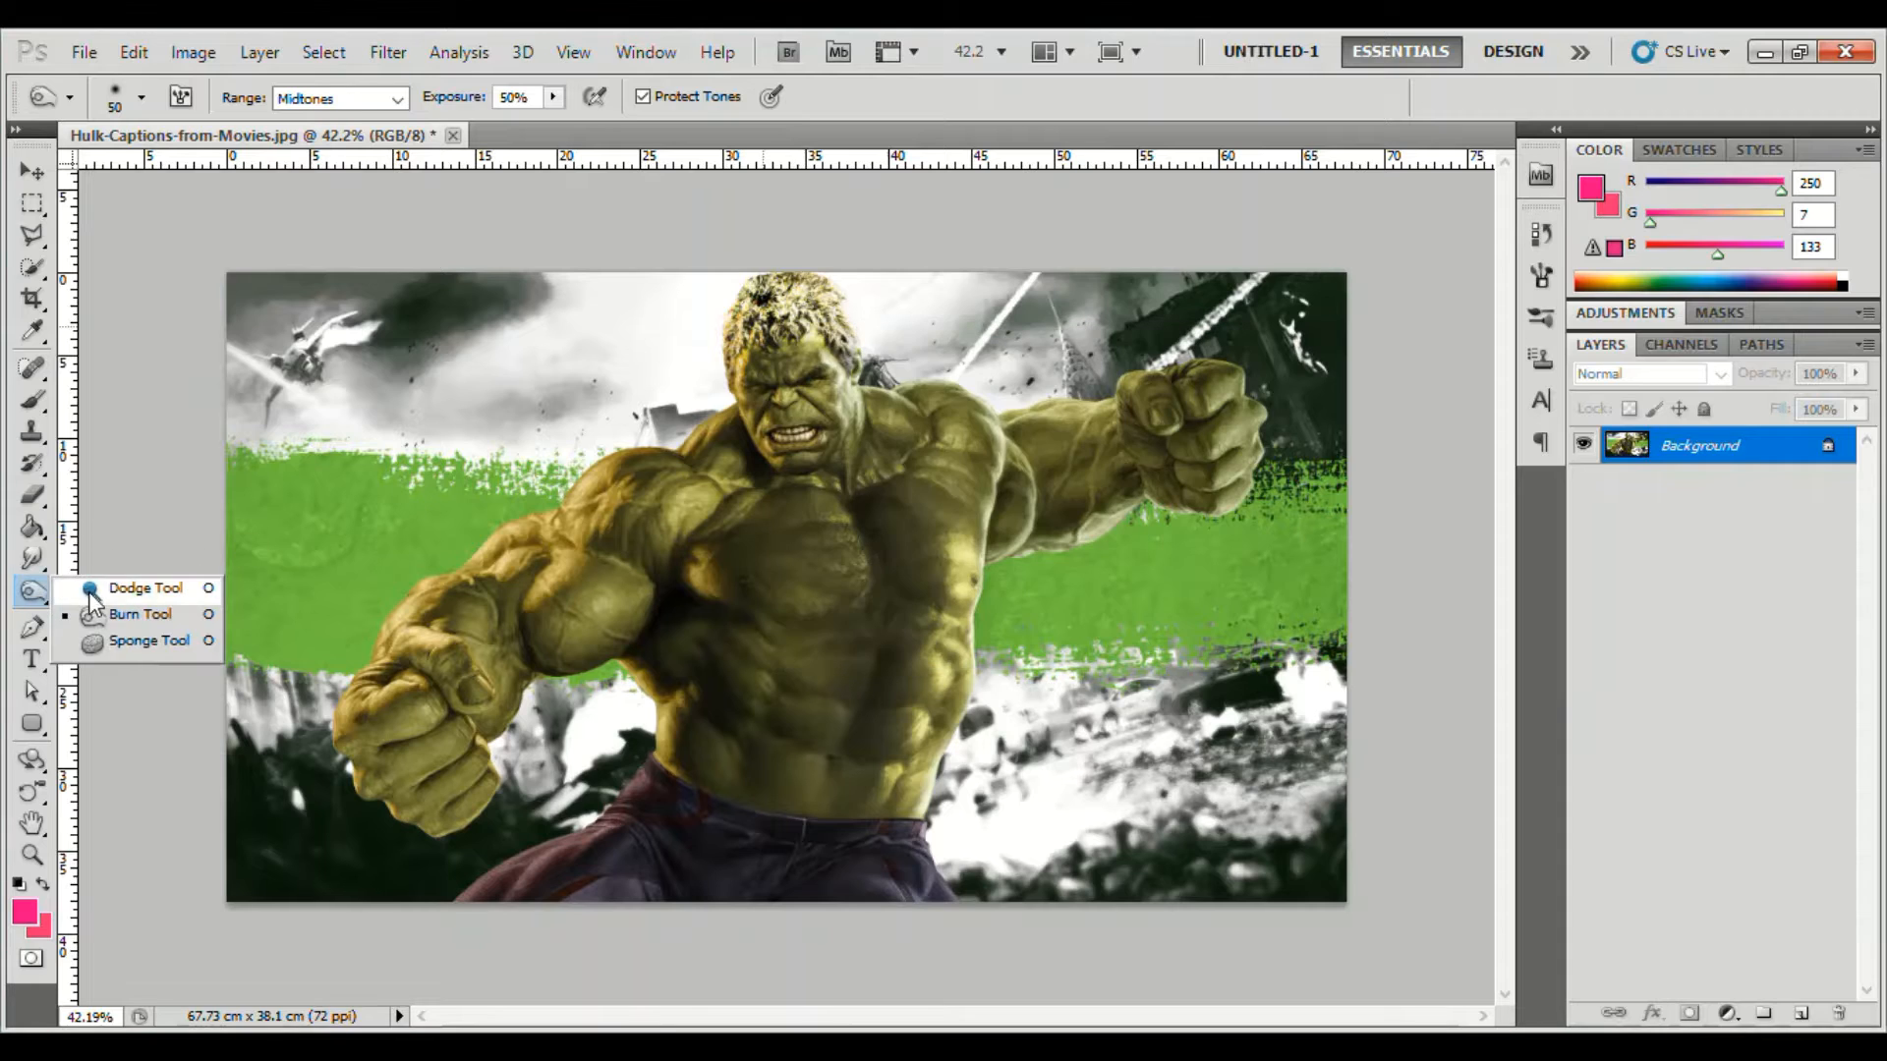
click(118, 587)
mouse_move(762, 334)
mouse_down()
mouse_move(894, 297)
mouse_move(898, 324)
mouse_move(786, 356)
mouse_move(811, 269)
mouse_up()
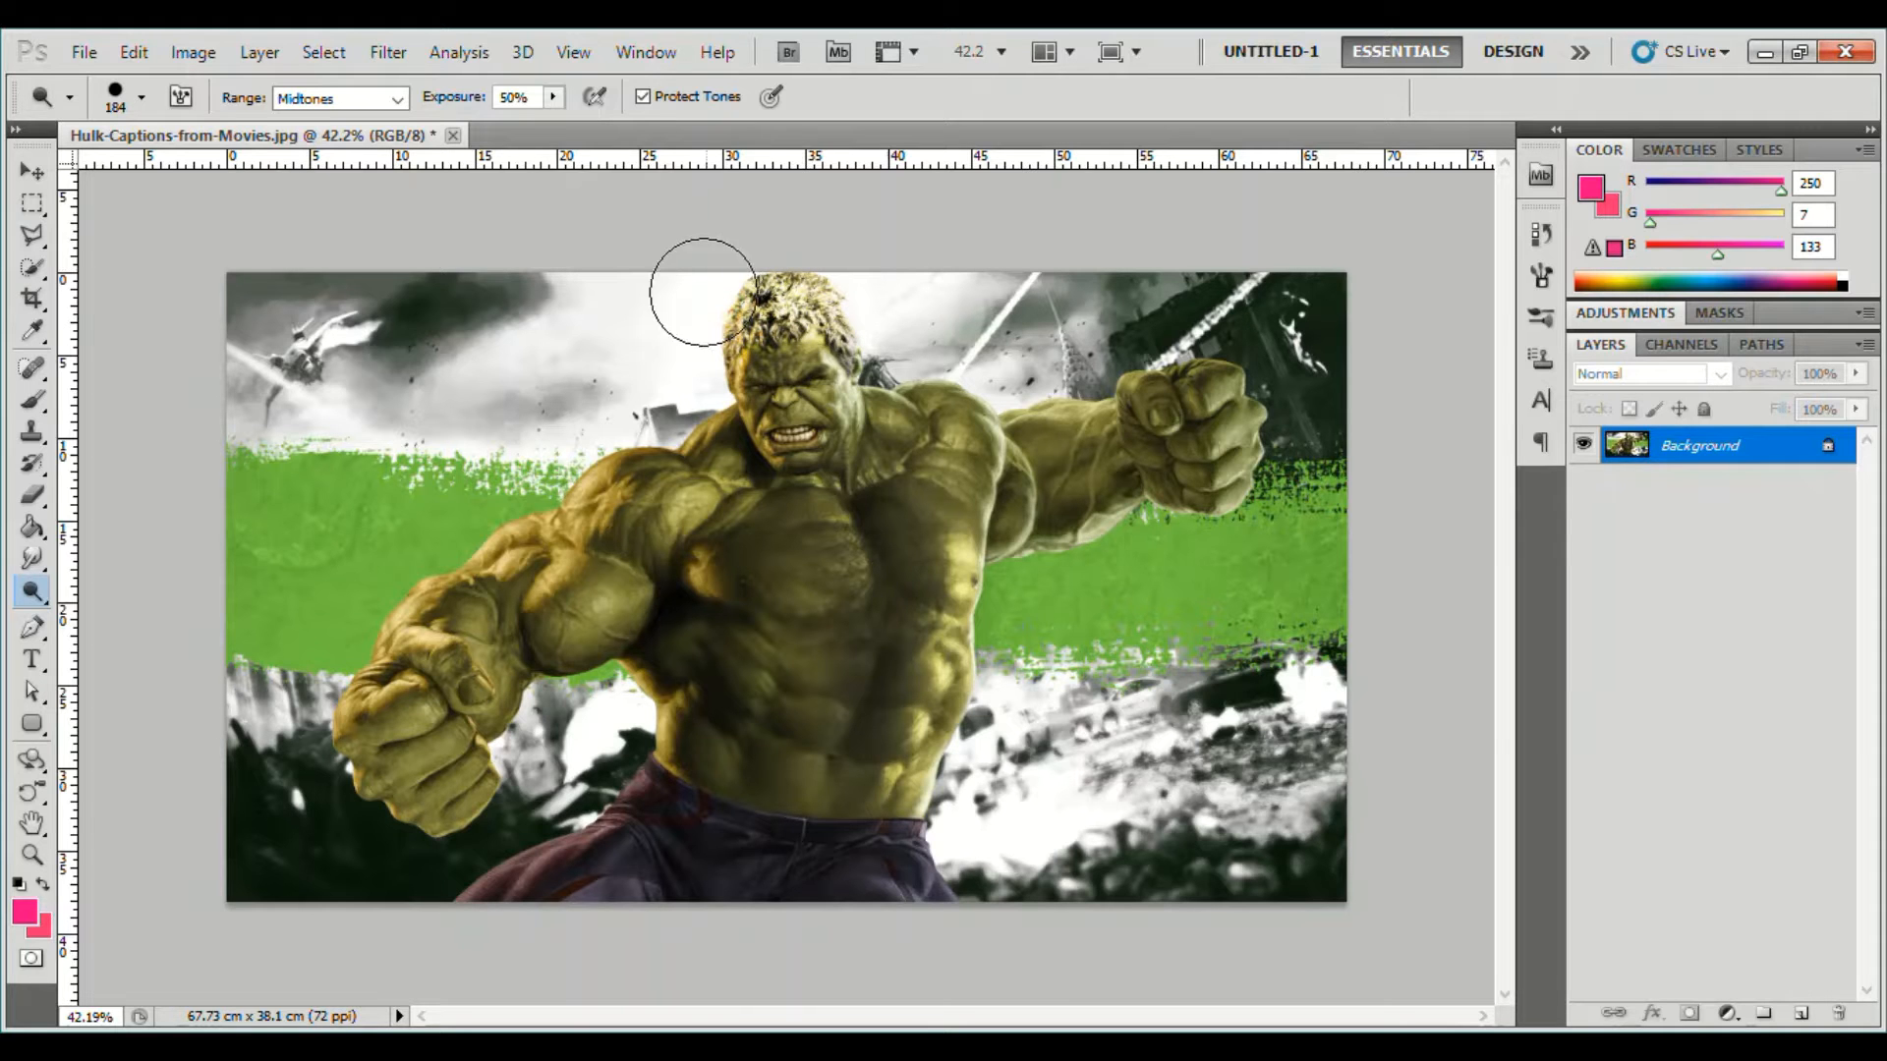
- Zoom in on Hulk's face to about 155% and activate the Clone Stamp tool
click(33, 855)
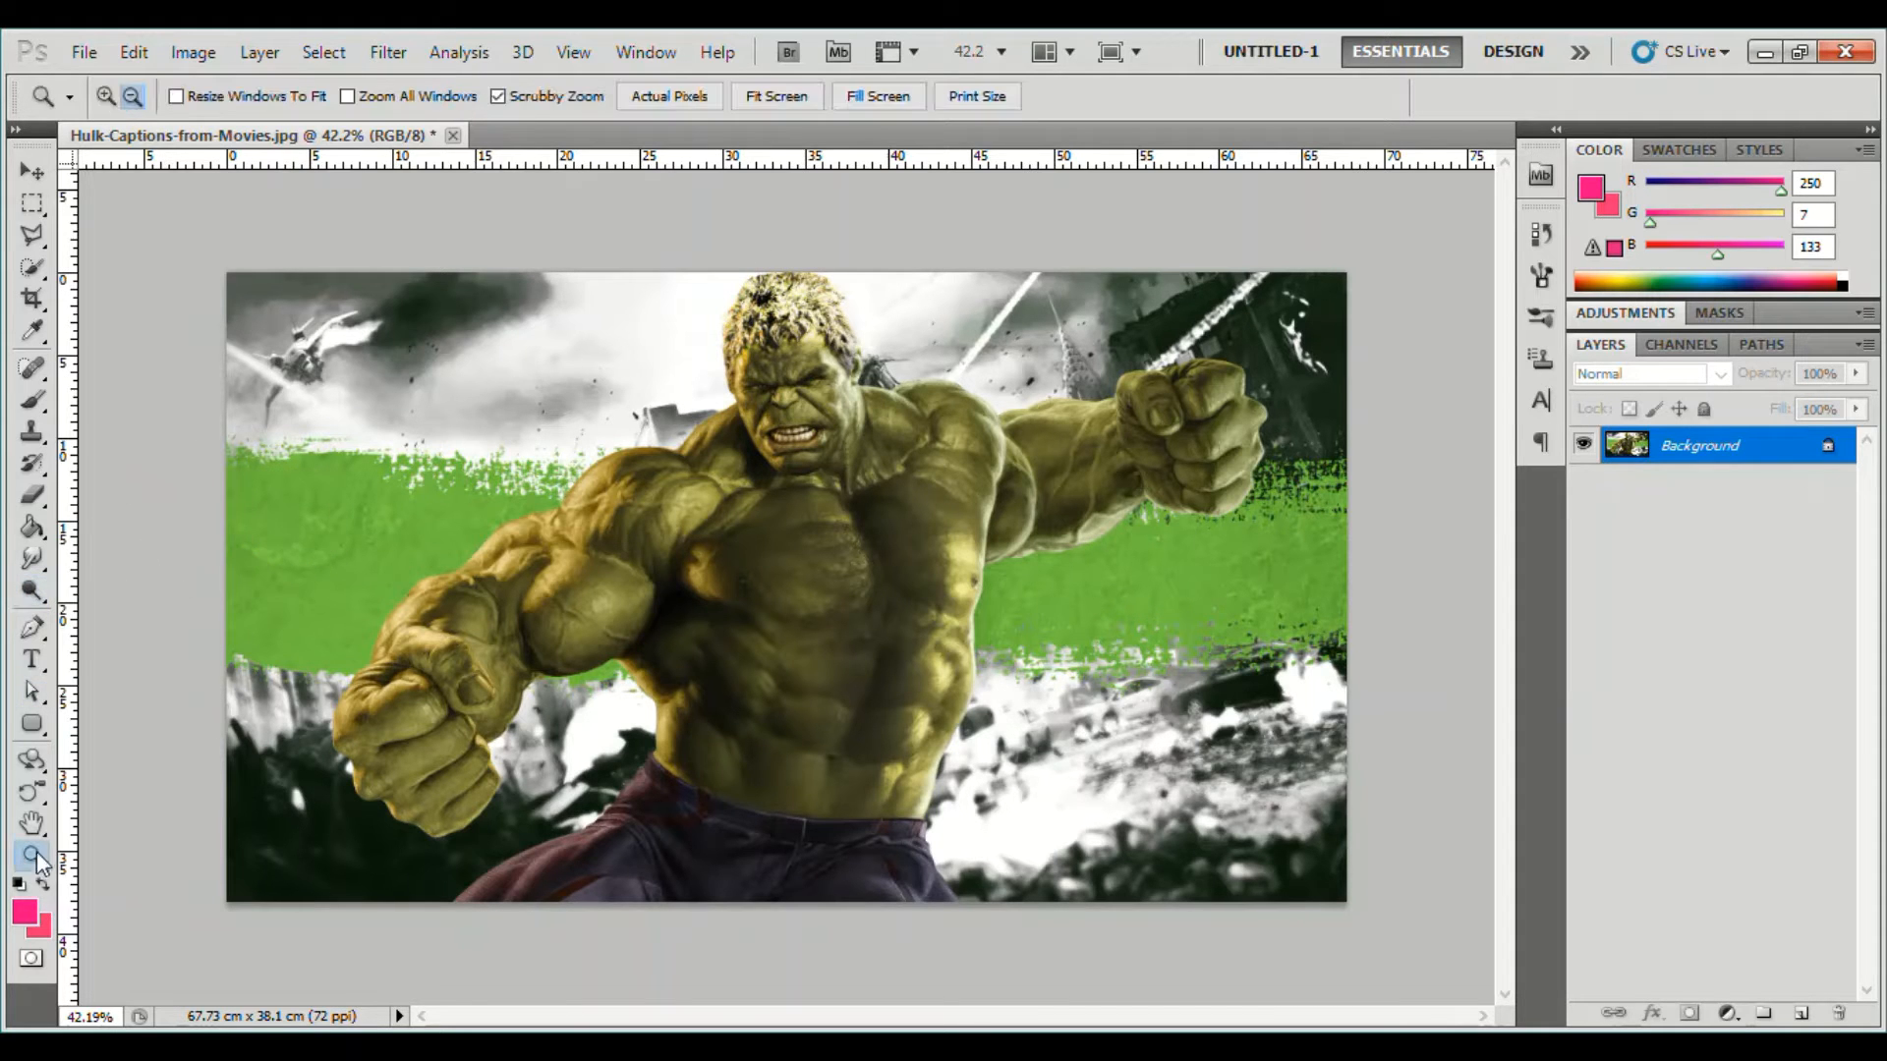
drag(883, 340, 879, 403)
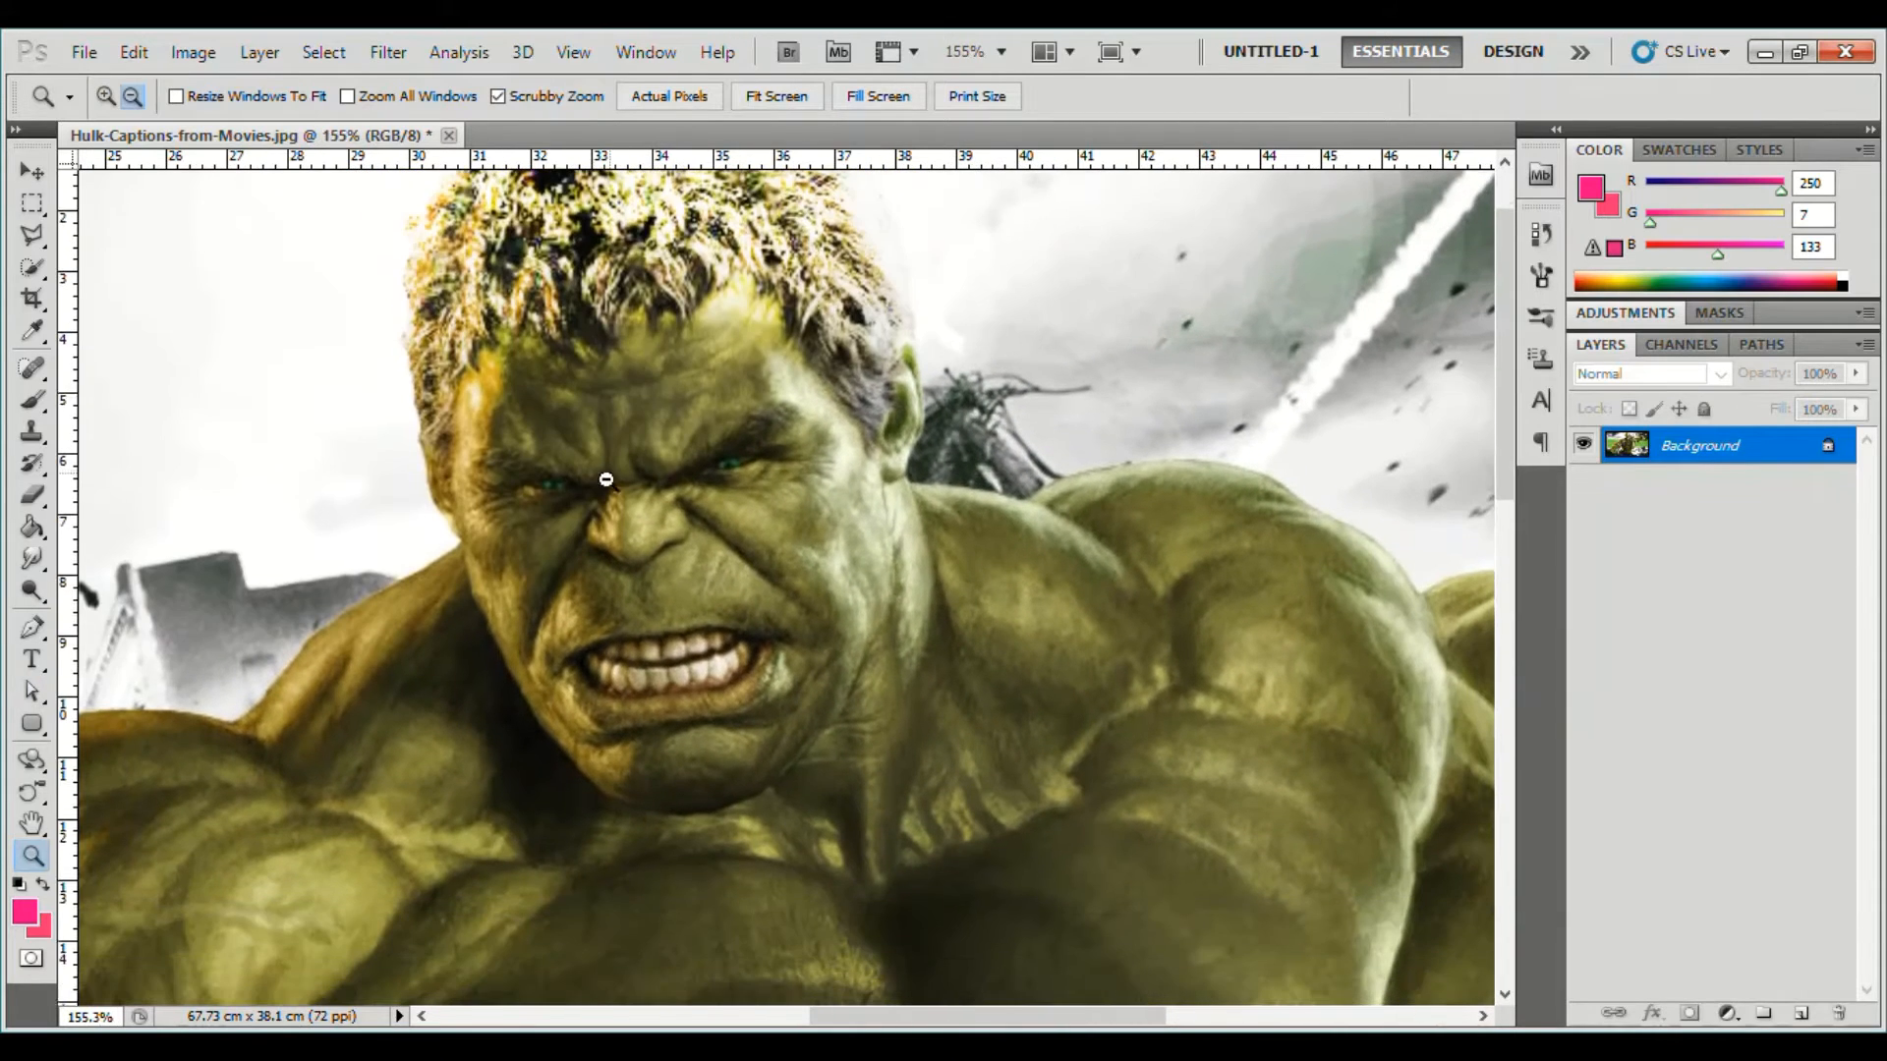
click(32, 432)
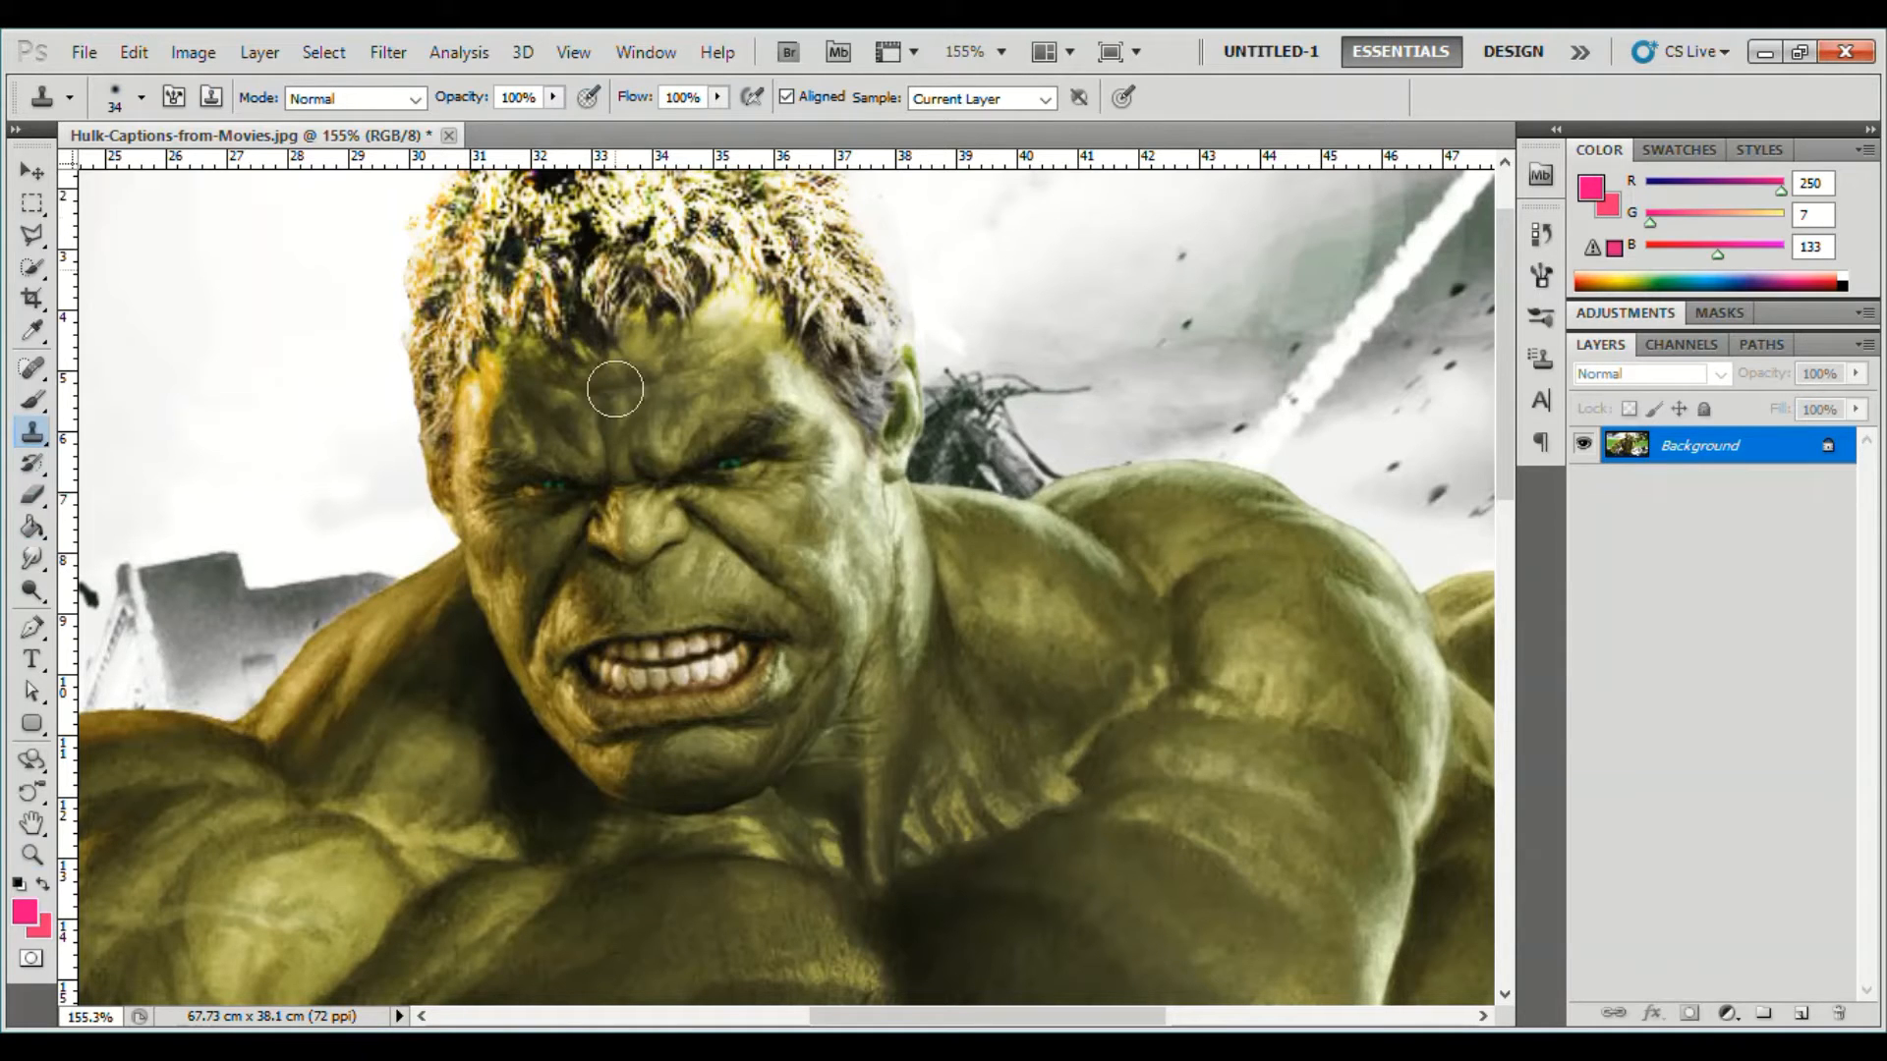
- Try to clone a hair moustache onto the upper lip with a 34 px brush and reduce the brush to 7 px
mouse_move(611, 568)
mouse_down()
mouse_move(639, 608)
mouse_move(584, 612)
mouse_move(761, 582)
mouse_move(557, 614)
mouse_move(771, 581)
mouse_move(668, 589)
mouse_up()
right_click(609, 599)
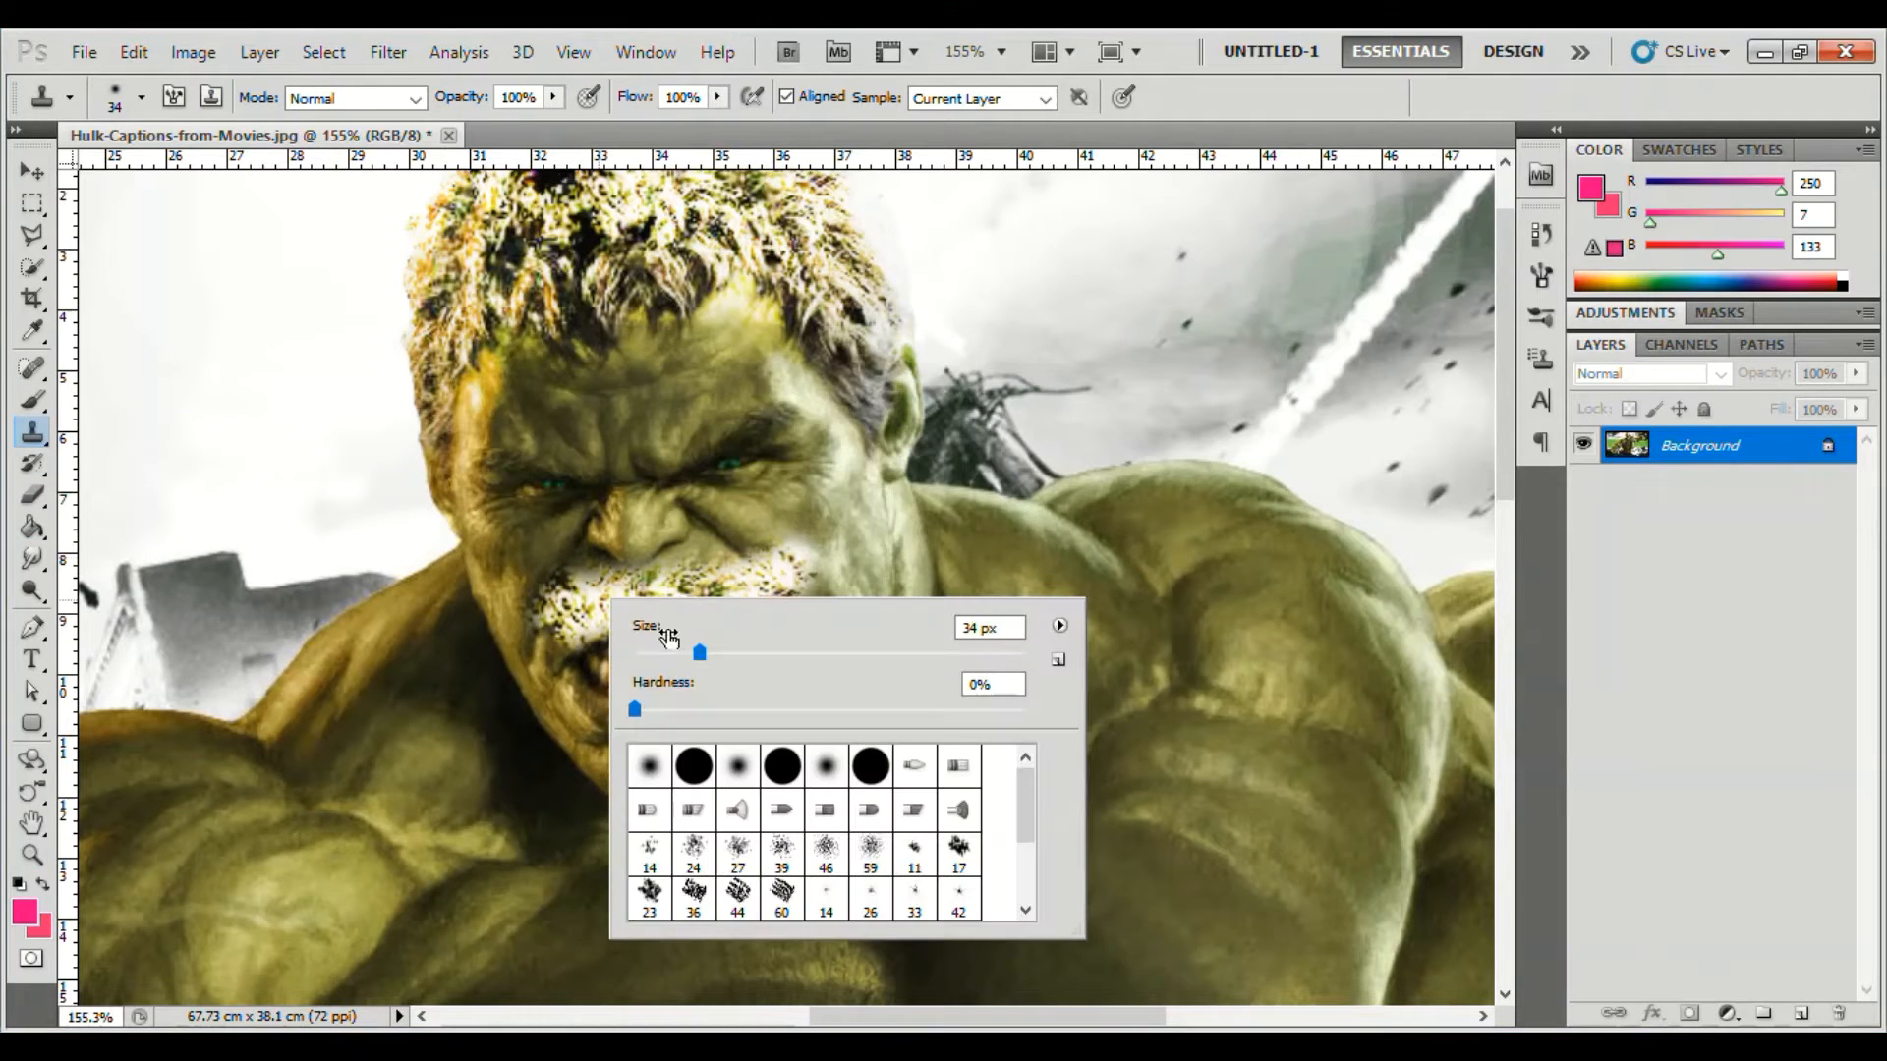
click(560, 601)
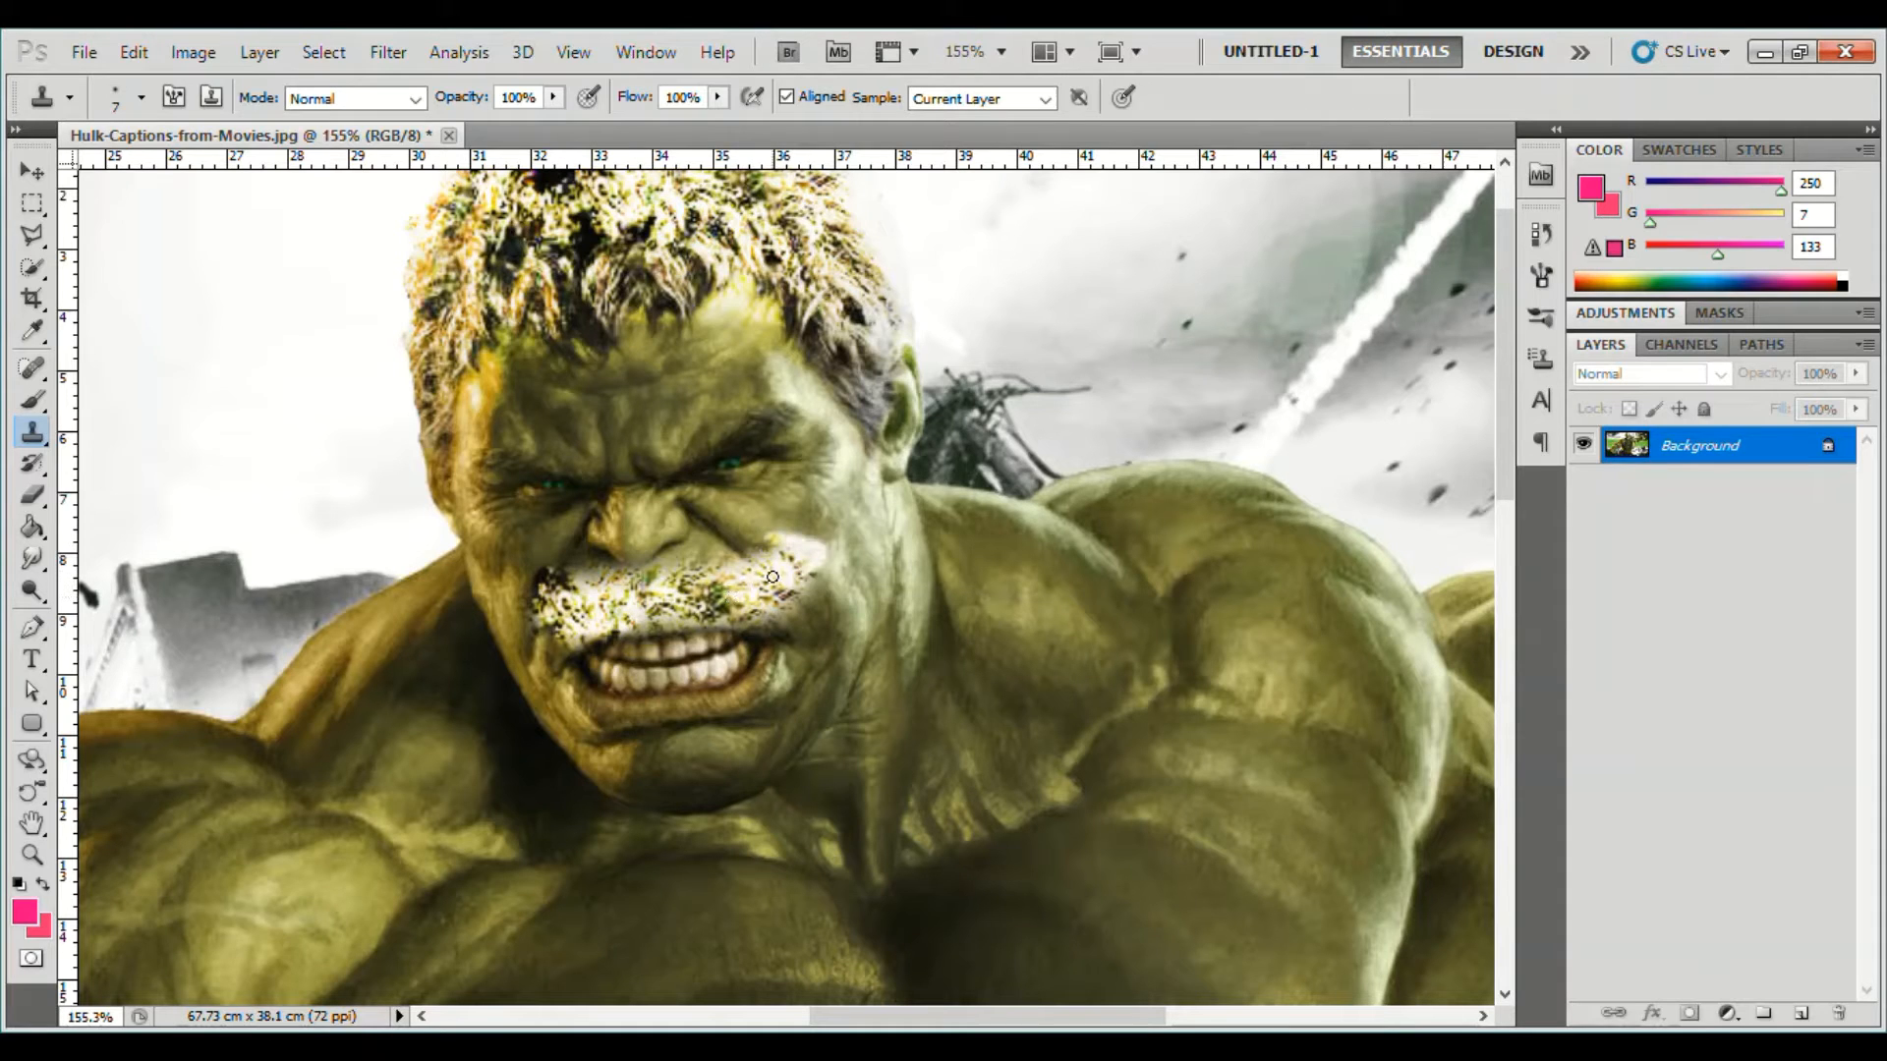
- Undo the Clone Stamp strokes on Hulk's upper lip
key(ctrl+alt+z)
key(ctrl+alt+z)
key(ctrl+alt+z)
key(ctrl+alt+z)
key(ctrl+alt+z)
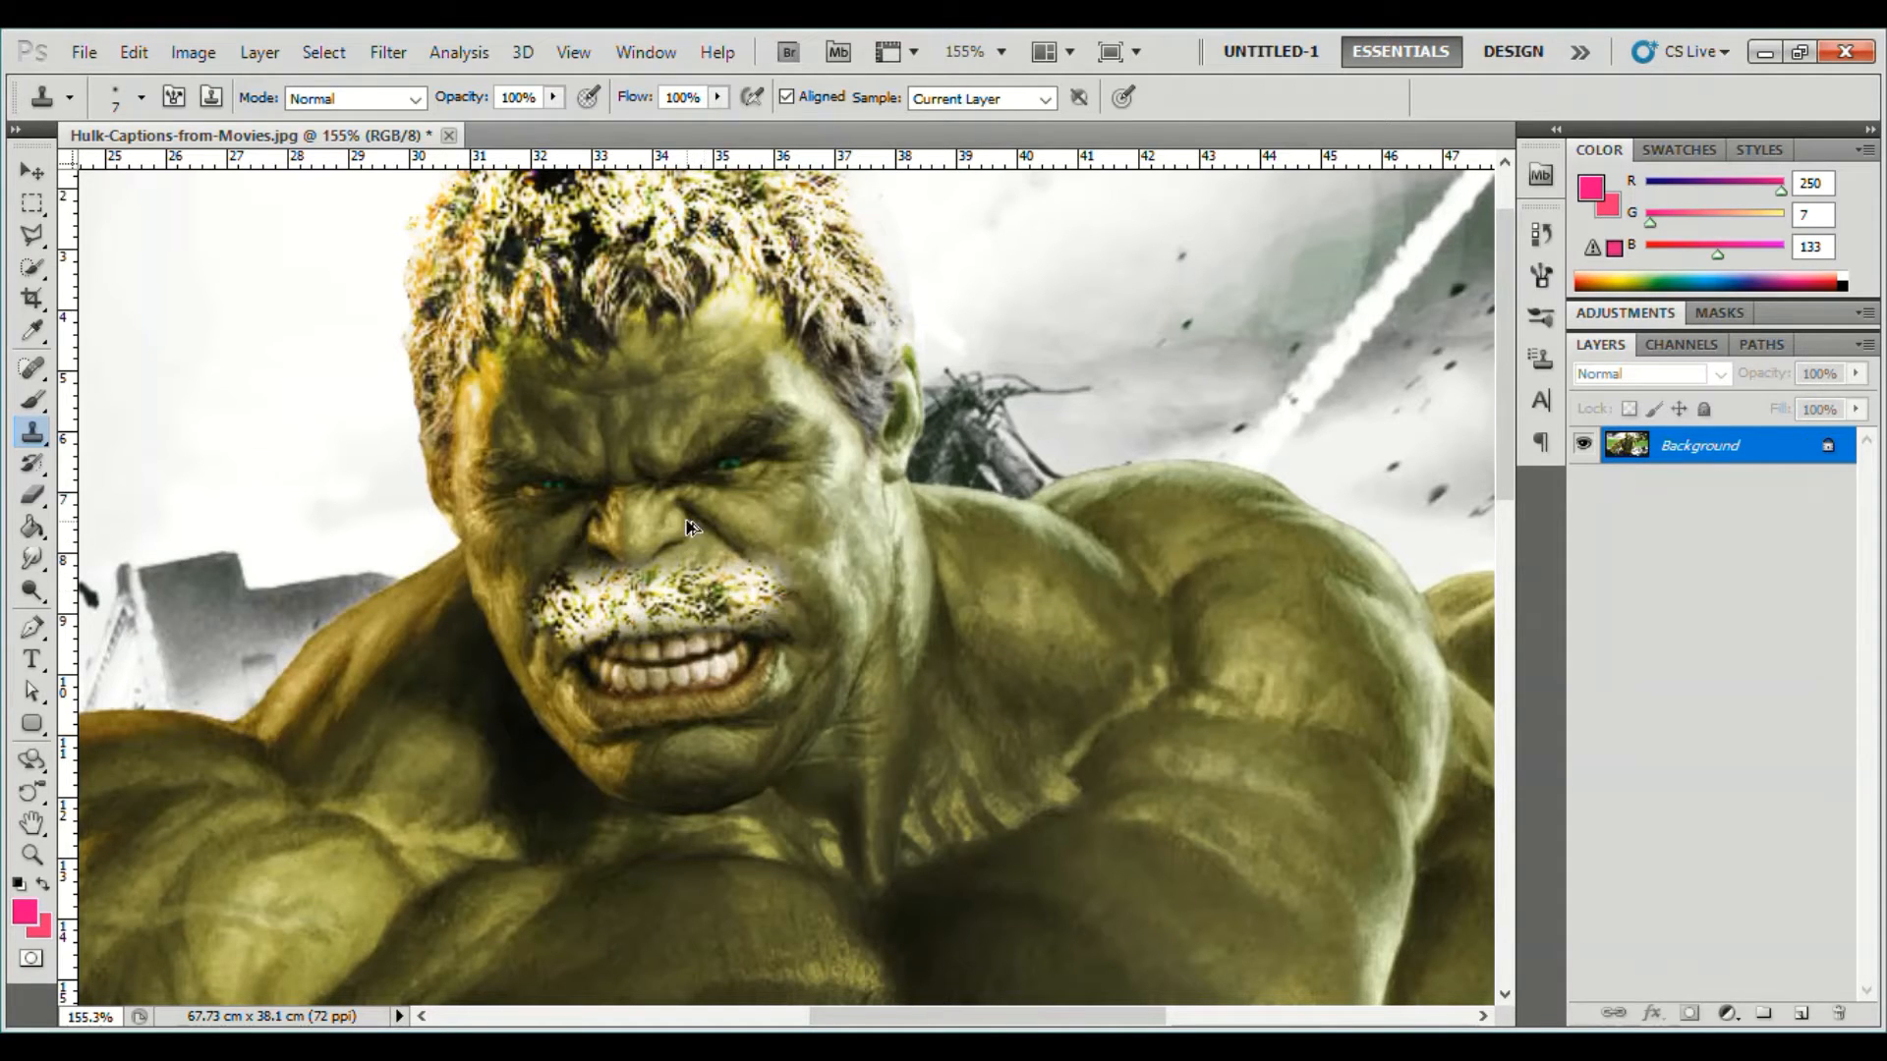
- Set the Clone Stamp brush to 29 px and clone the lightened hair above the mouth as a moustache
right_click(608, 310)
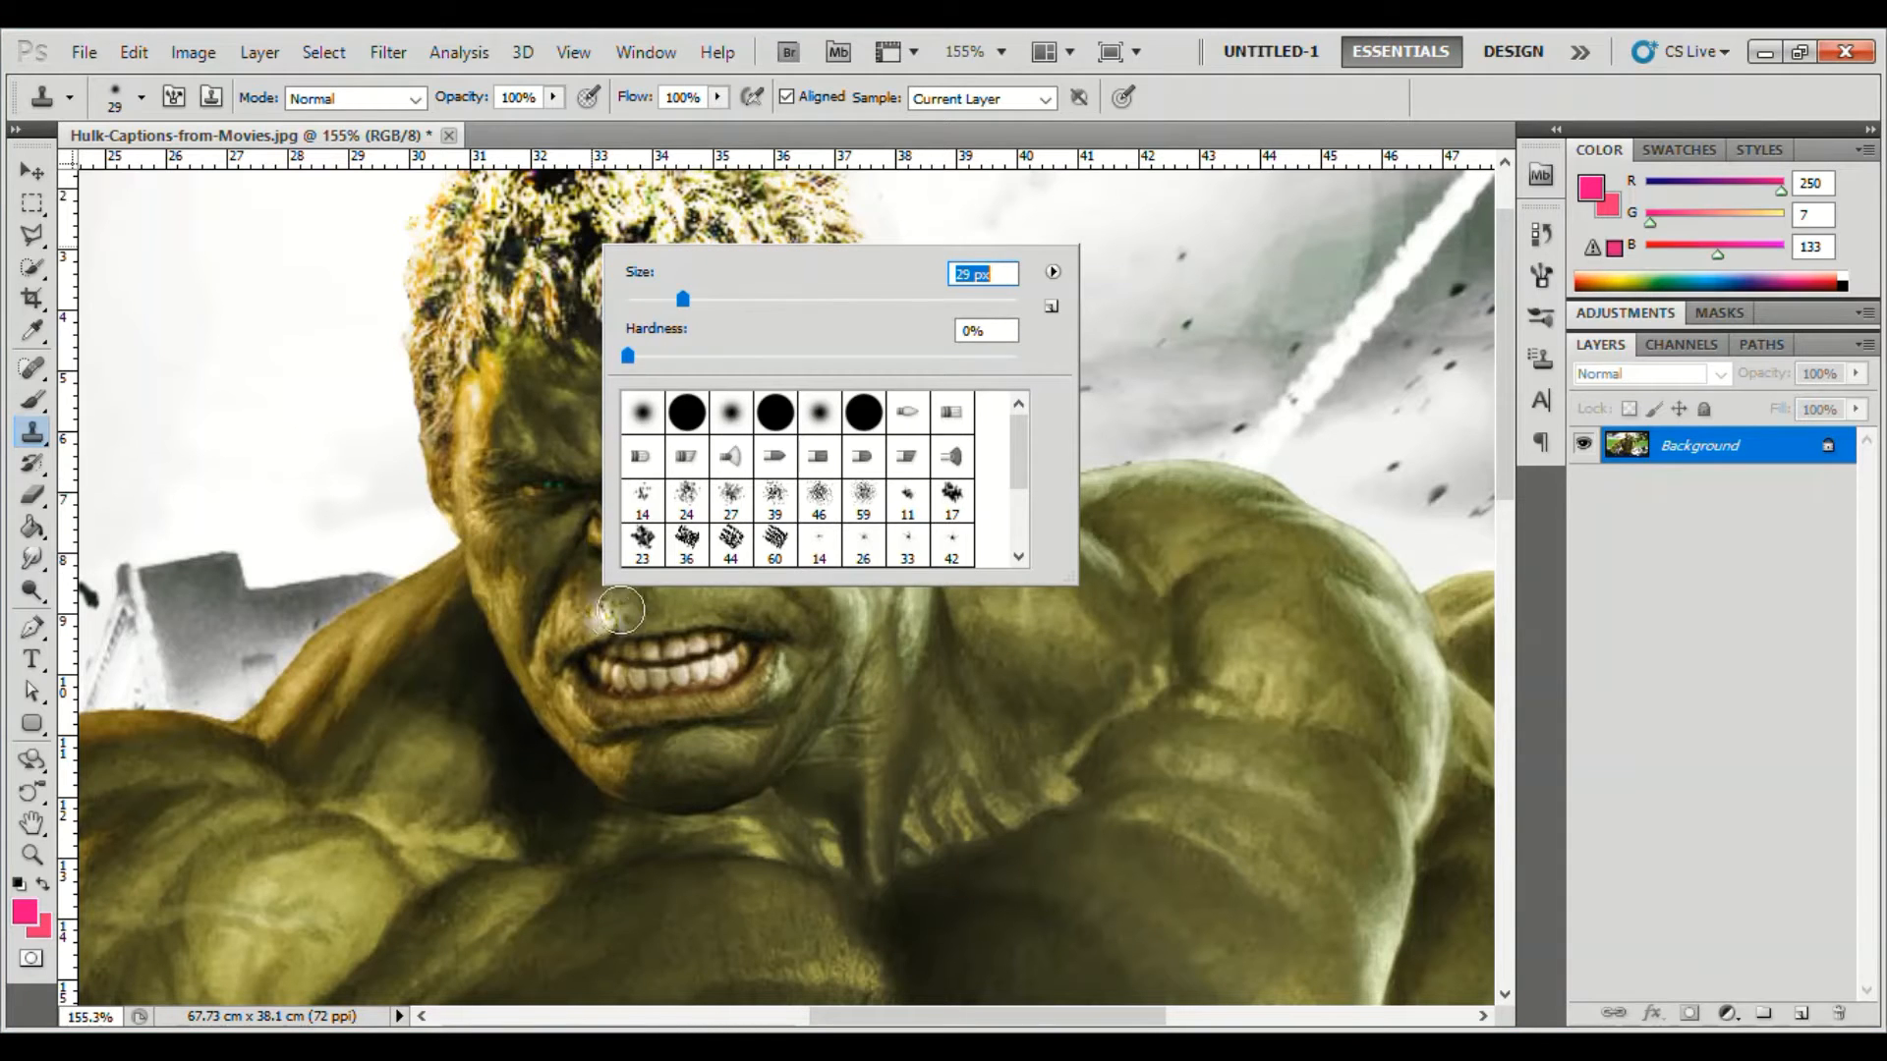
click(1139, 349)
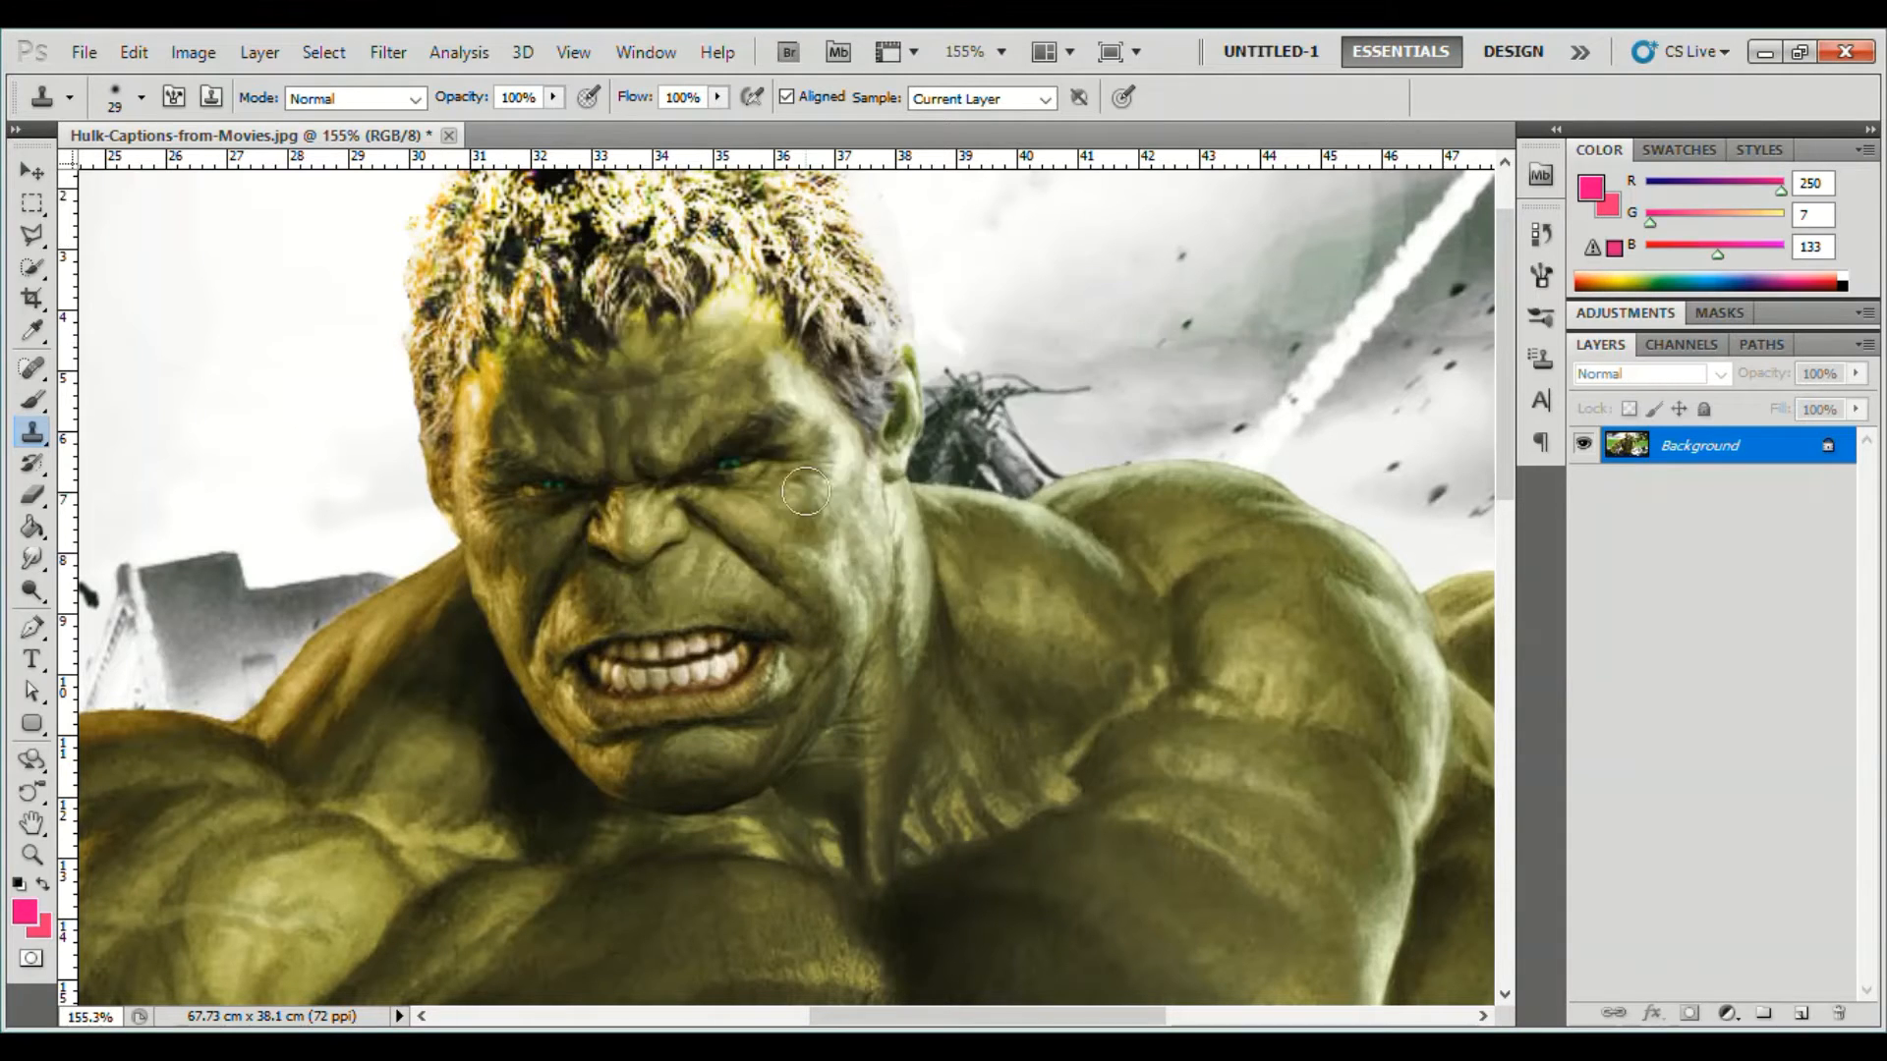
mouse_move(639, 600)
mouse_down()
mouse_move(703, 587)
mouse_move(581, 606)
mouse_move(732, 590)
mouse_move(762, 561)
mouse_move(603, 612)
mouse_move(555, 587)
mouse_move(648, 609)
mouse_move(781, 587)
mouse_move(599, 599)
mouse_up()
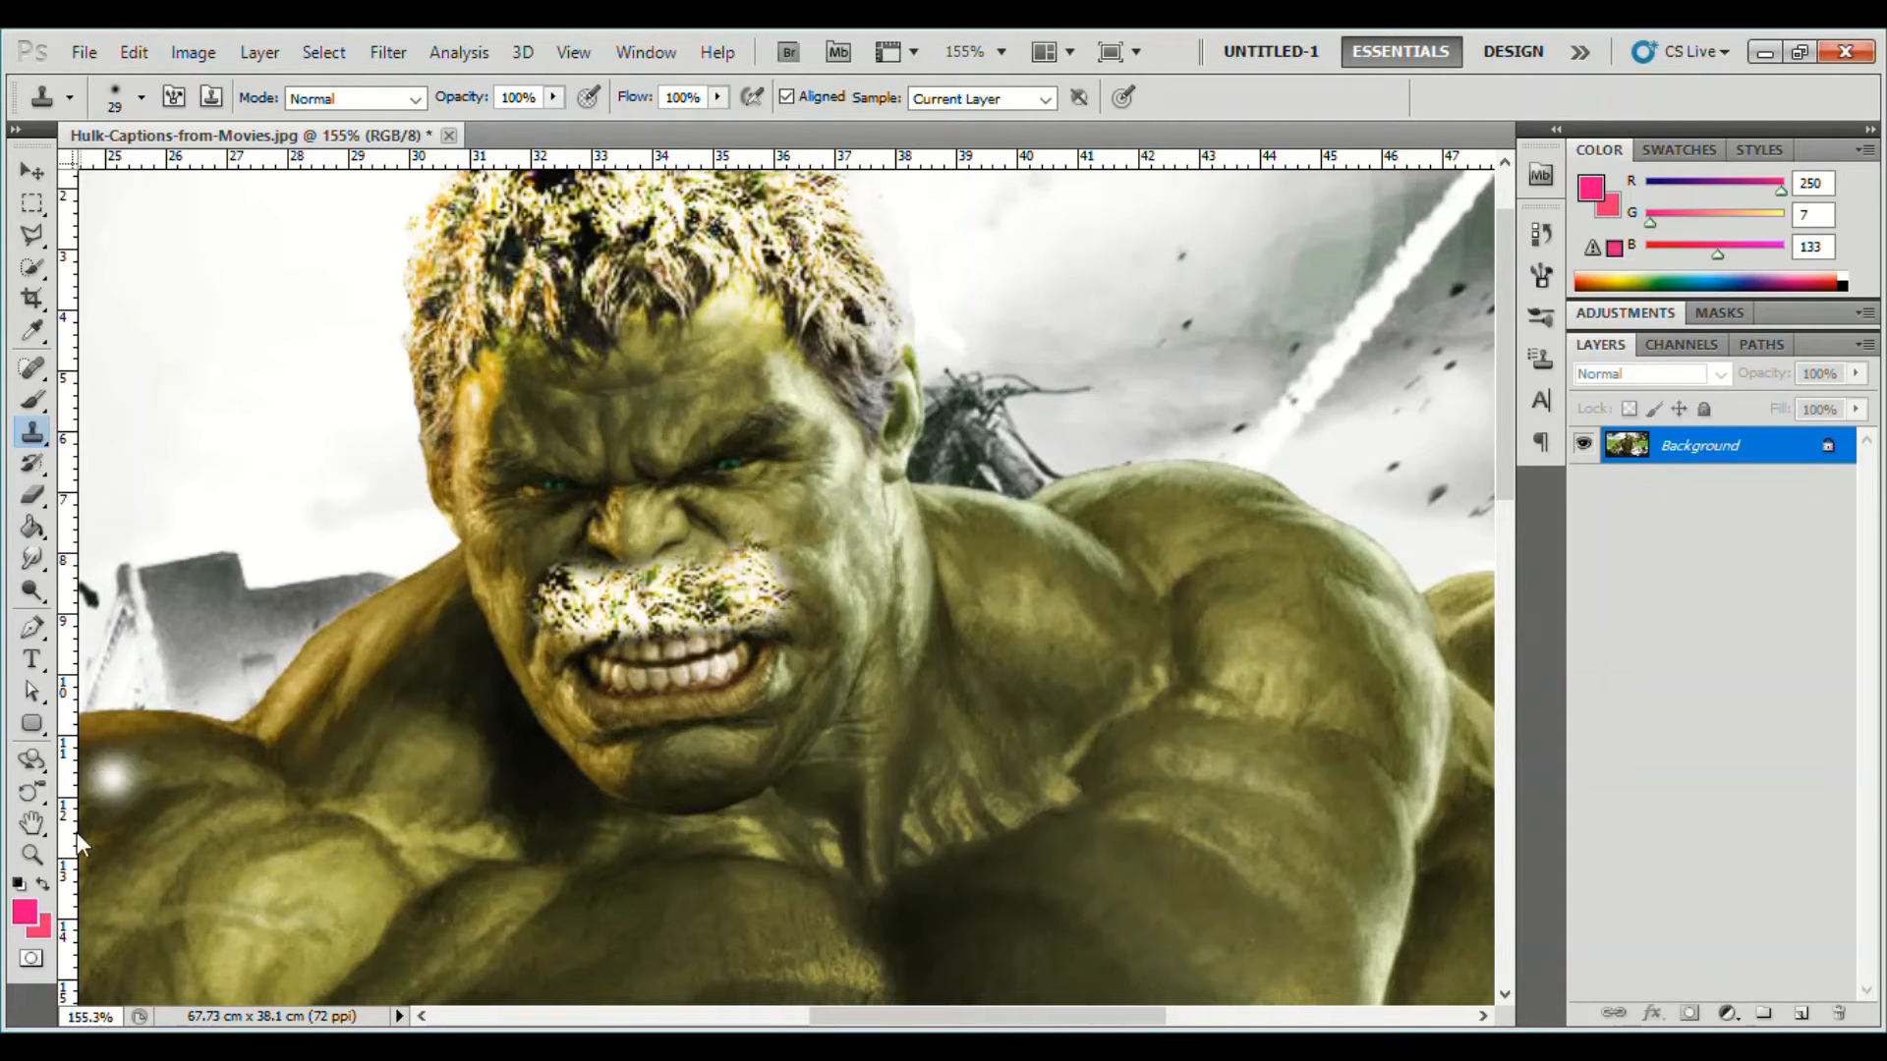
- Sharpen Hulk's hair using the Sharpen tool with a 137 px brush at 50% strength
click(33, 855)
drag(1163, 553, 1022, 634)
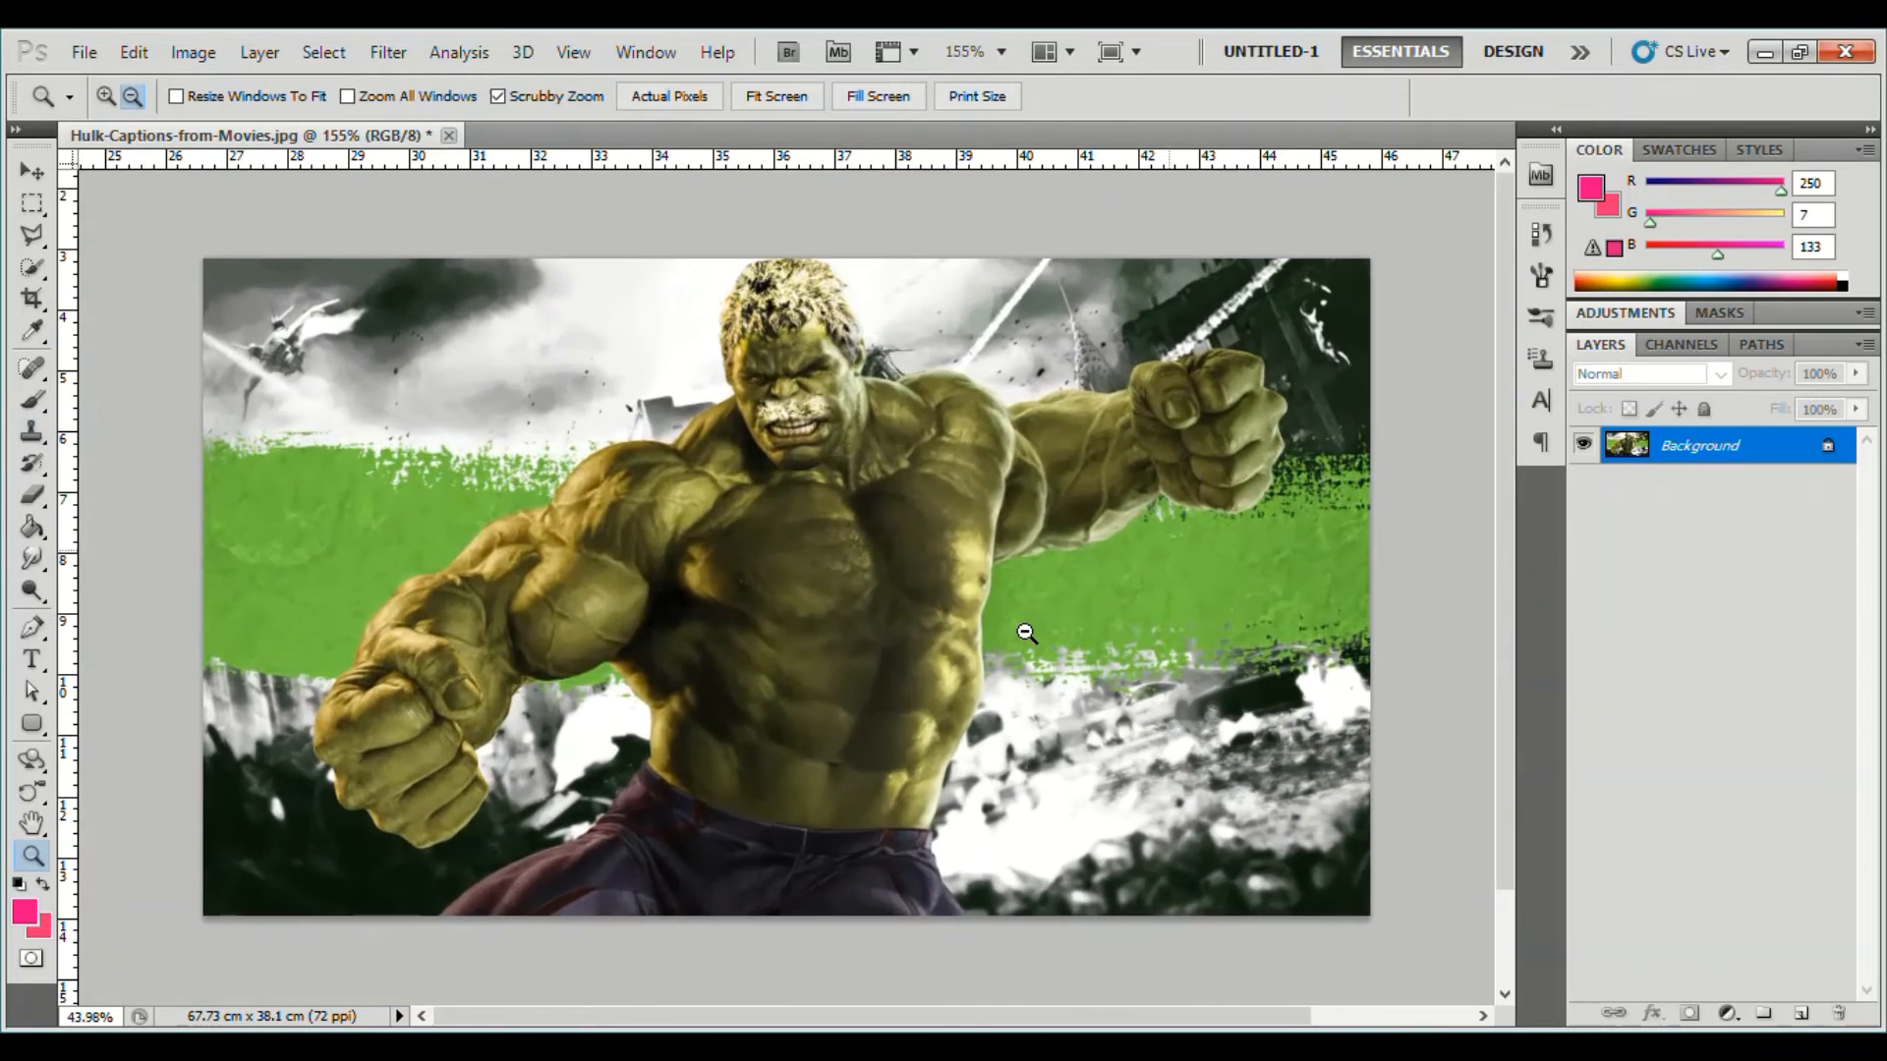
drag(930, 406, 938, 406)
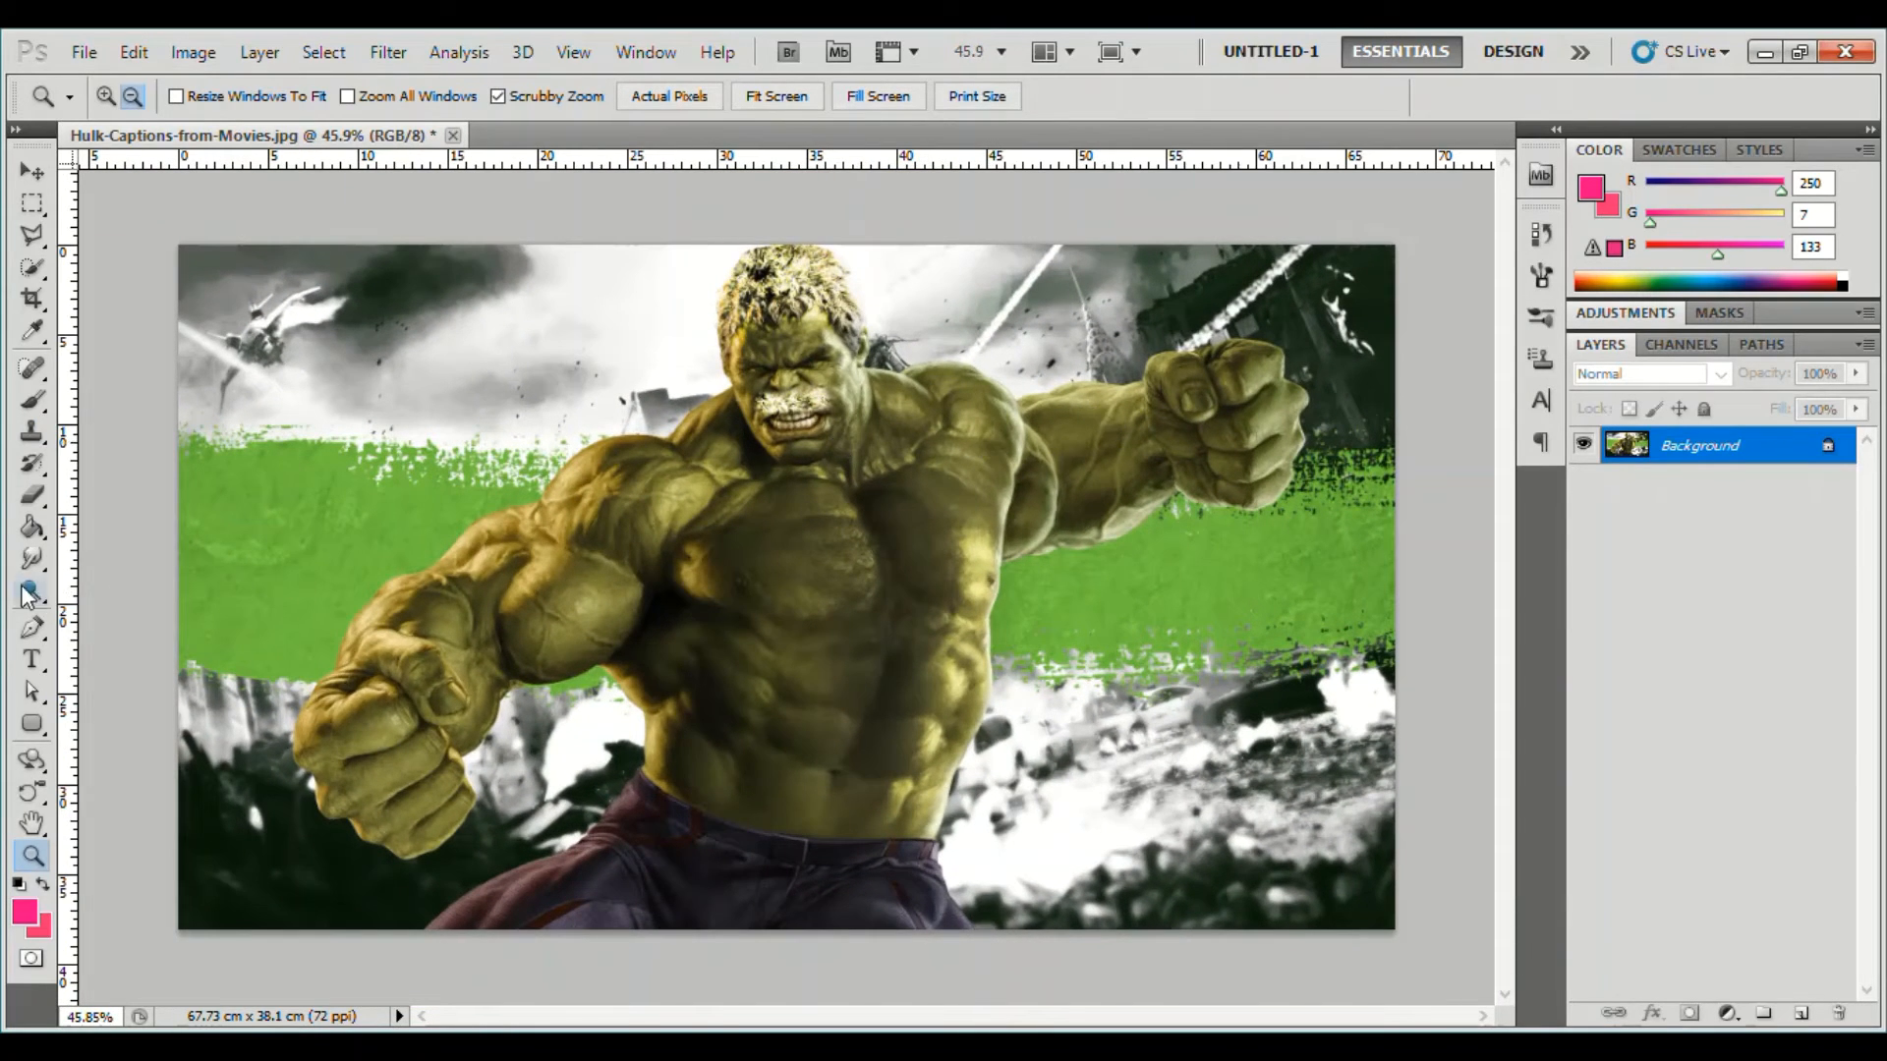
click(32, 626)
click(34, 559)
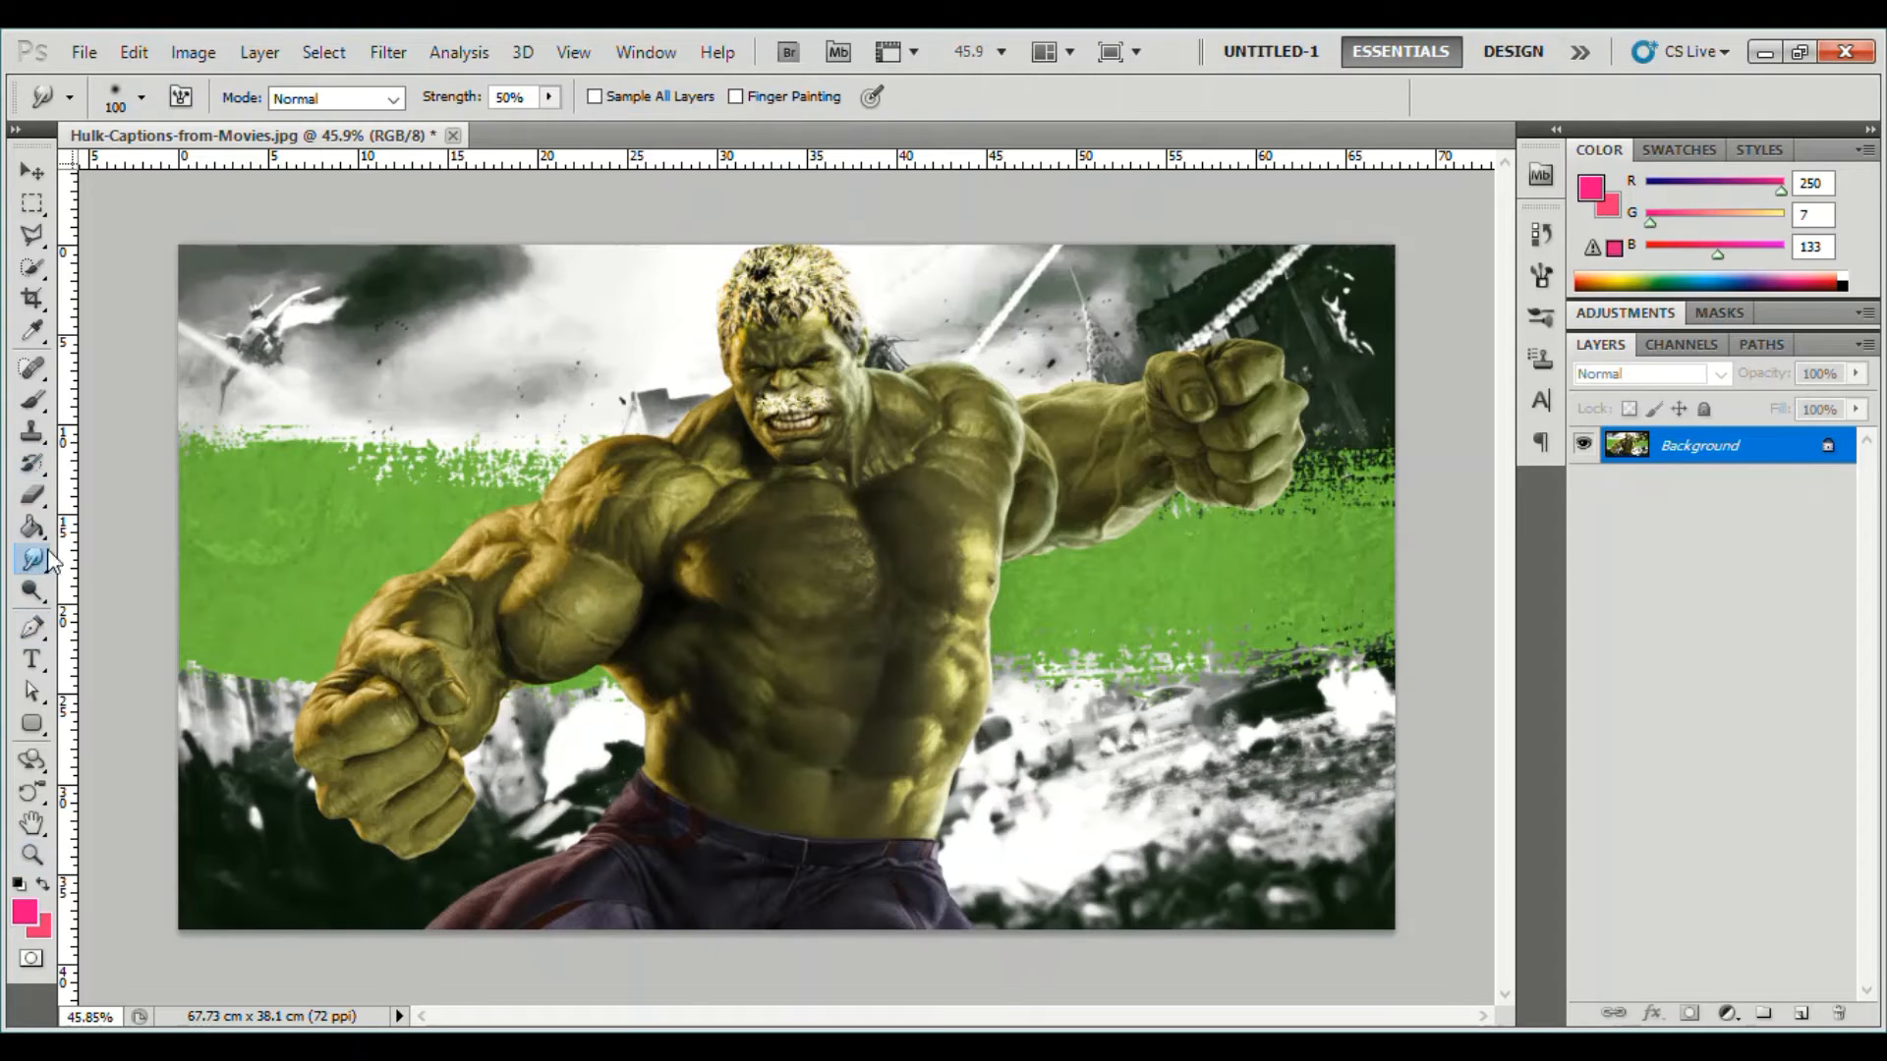
click(32, 526)
click(33, 559)
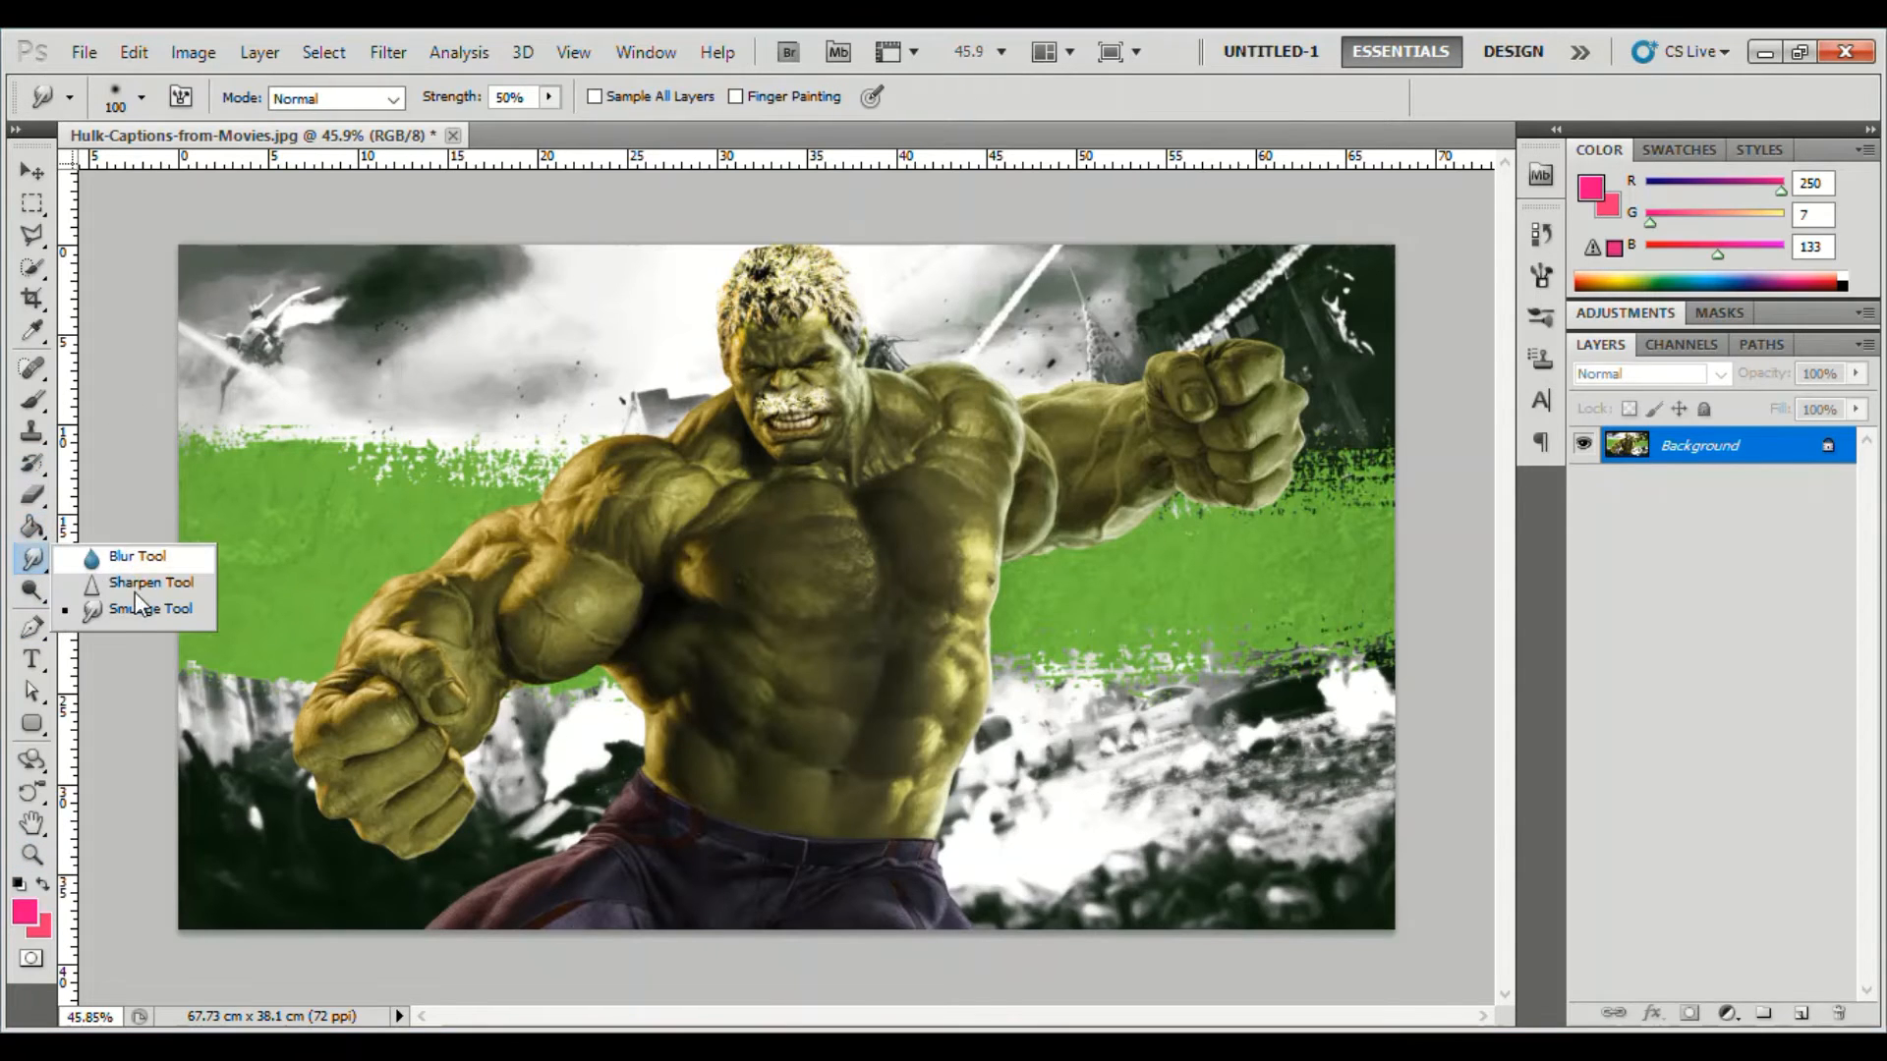
click(134, 616)
click(32, 559)
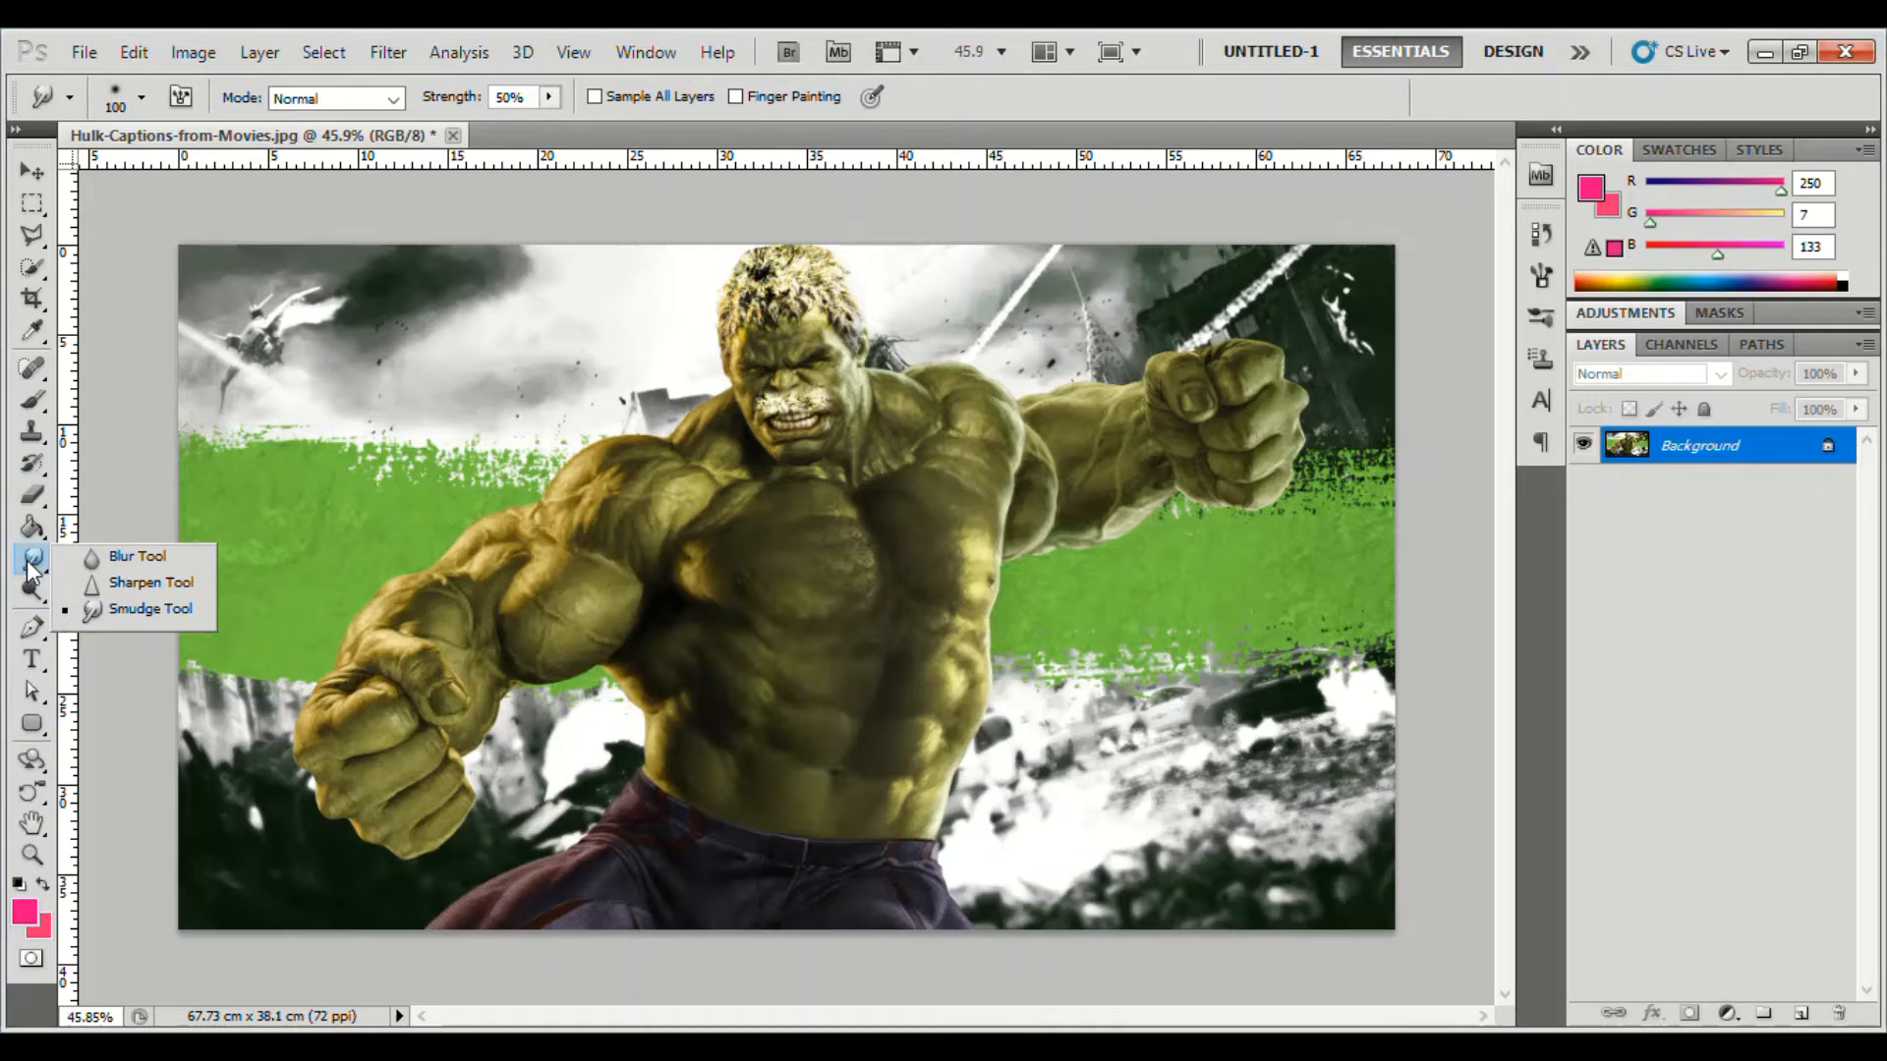
click(150, 582)
mouse_move(798, 295)
mouse_down()
mouse_move(851, 291)
mouse_move(730, 283)
mouse_move(829, 293)
mouse_up()
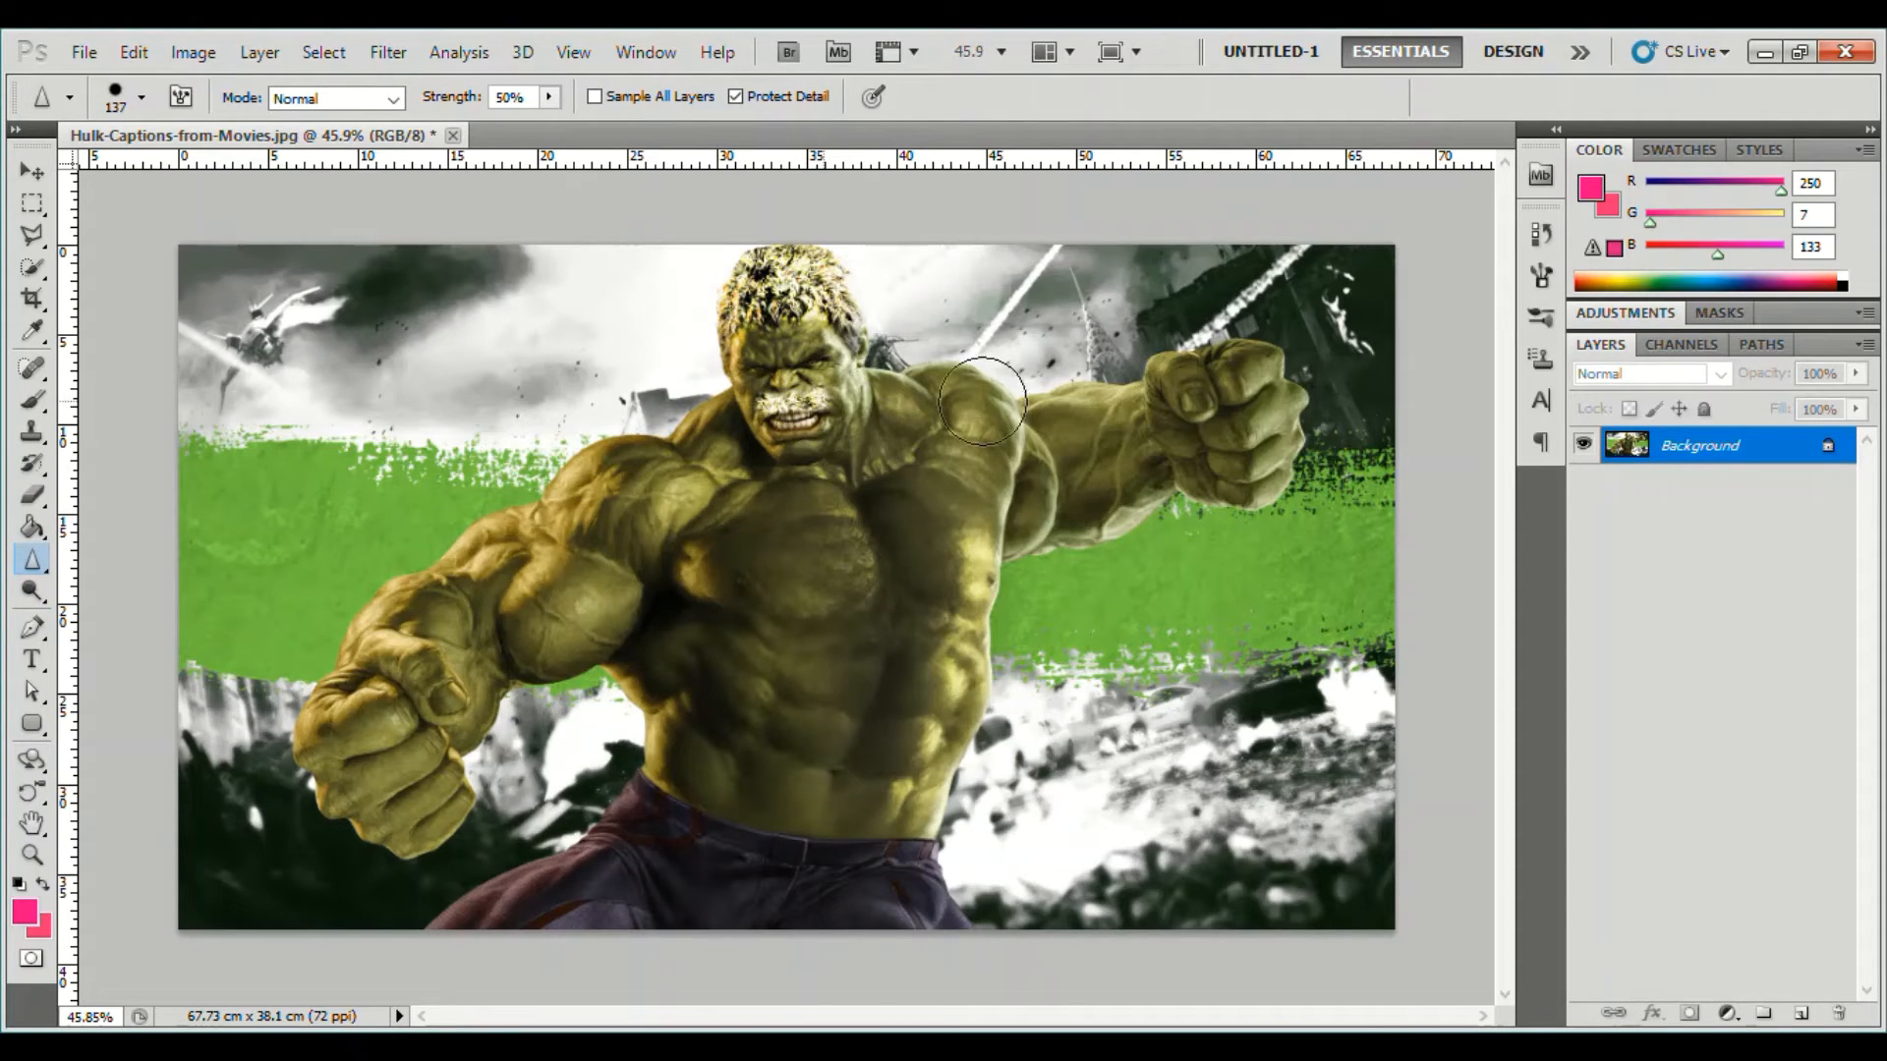
- Smudge the upper sky on both sides of Hulk and the debris on both sides below with a 100 px Smudge brush at 50% strength
click(30, 573)
click(148, 552)
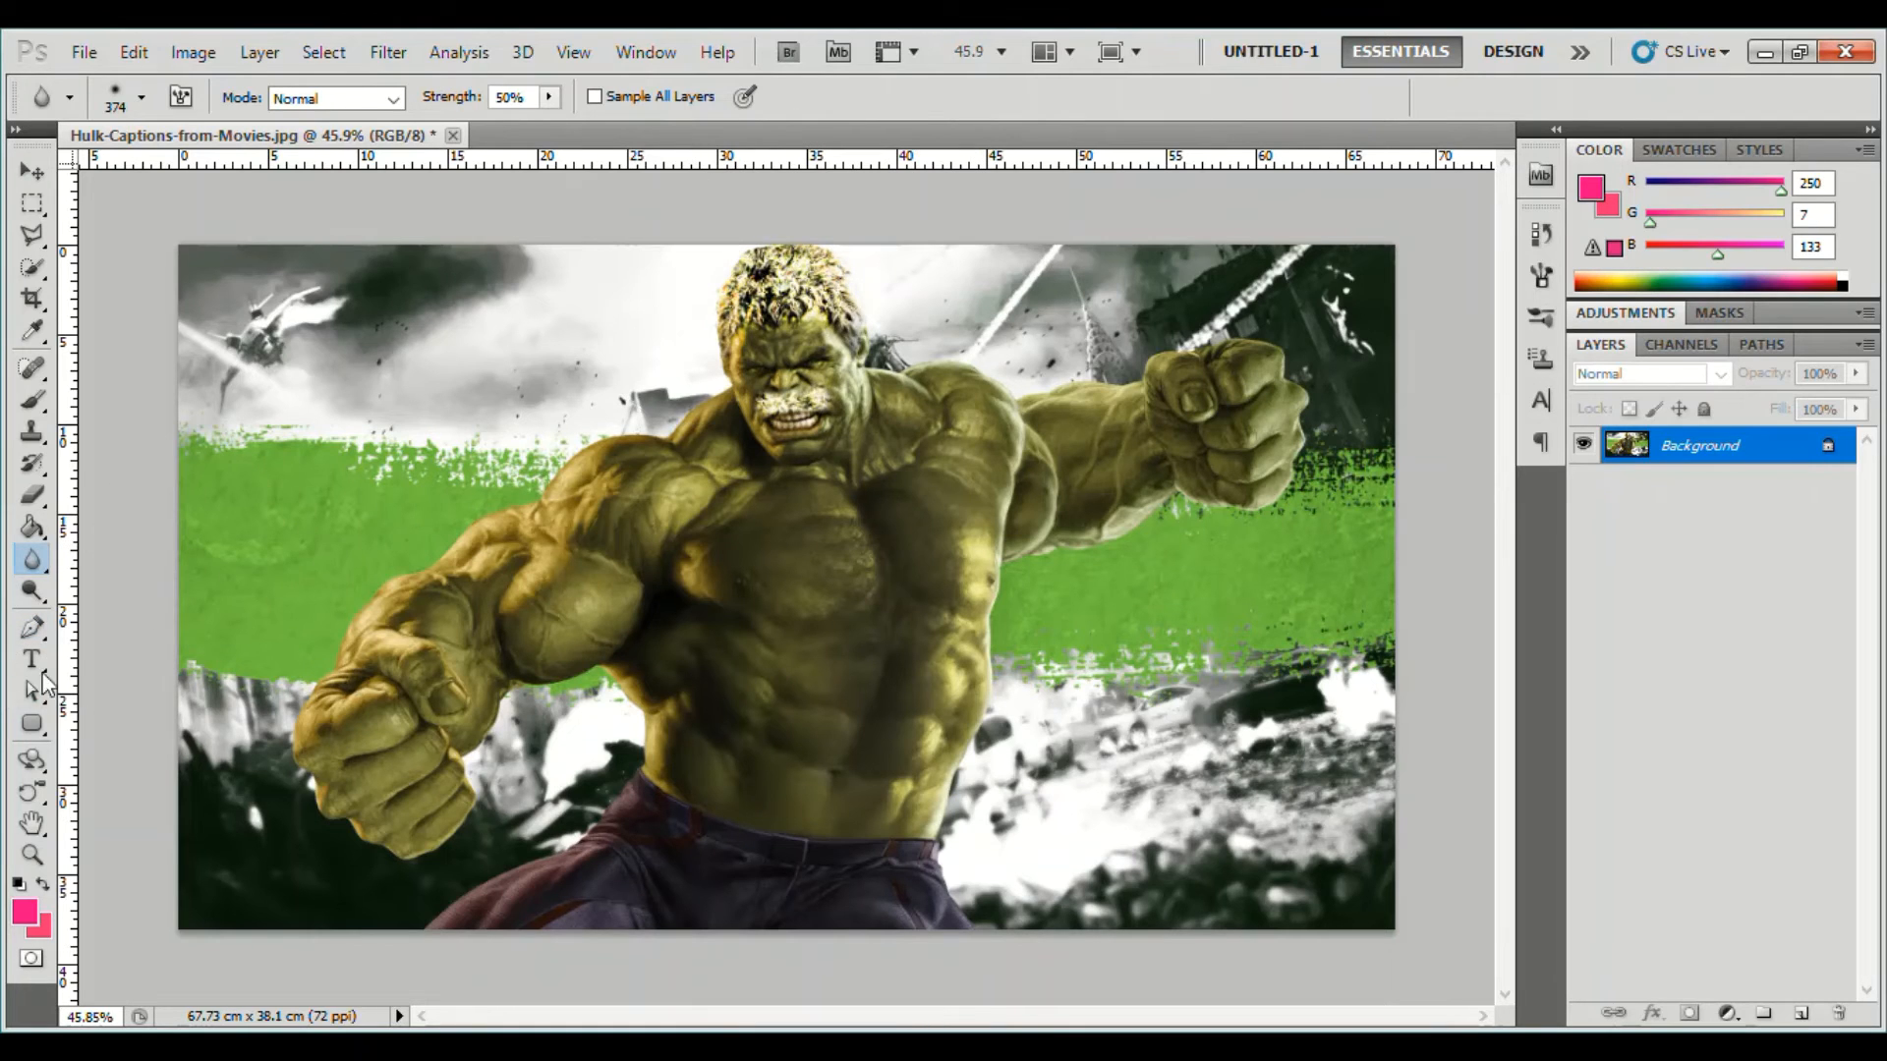
click(32, 560)
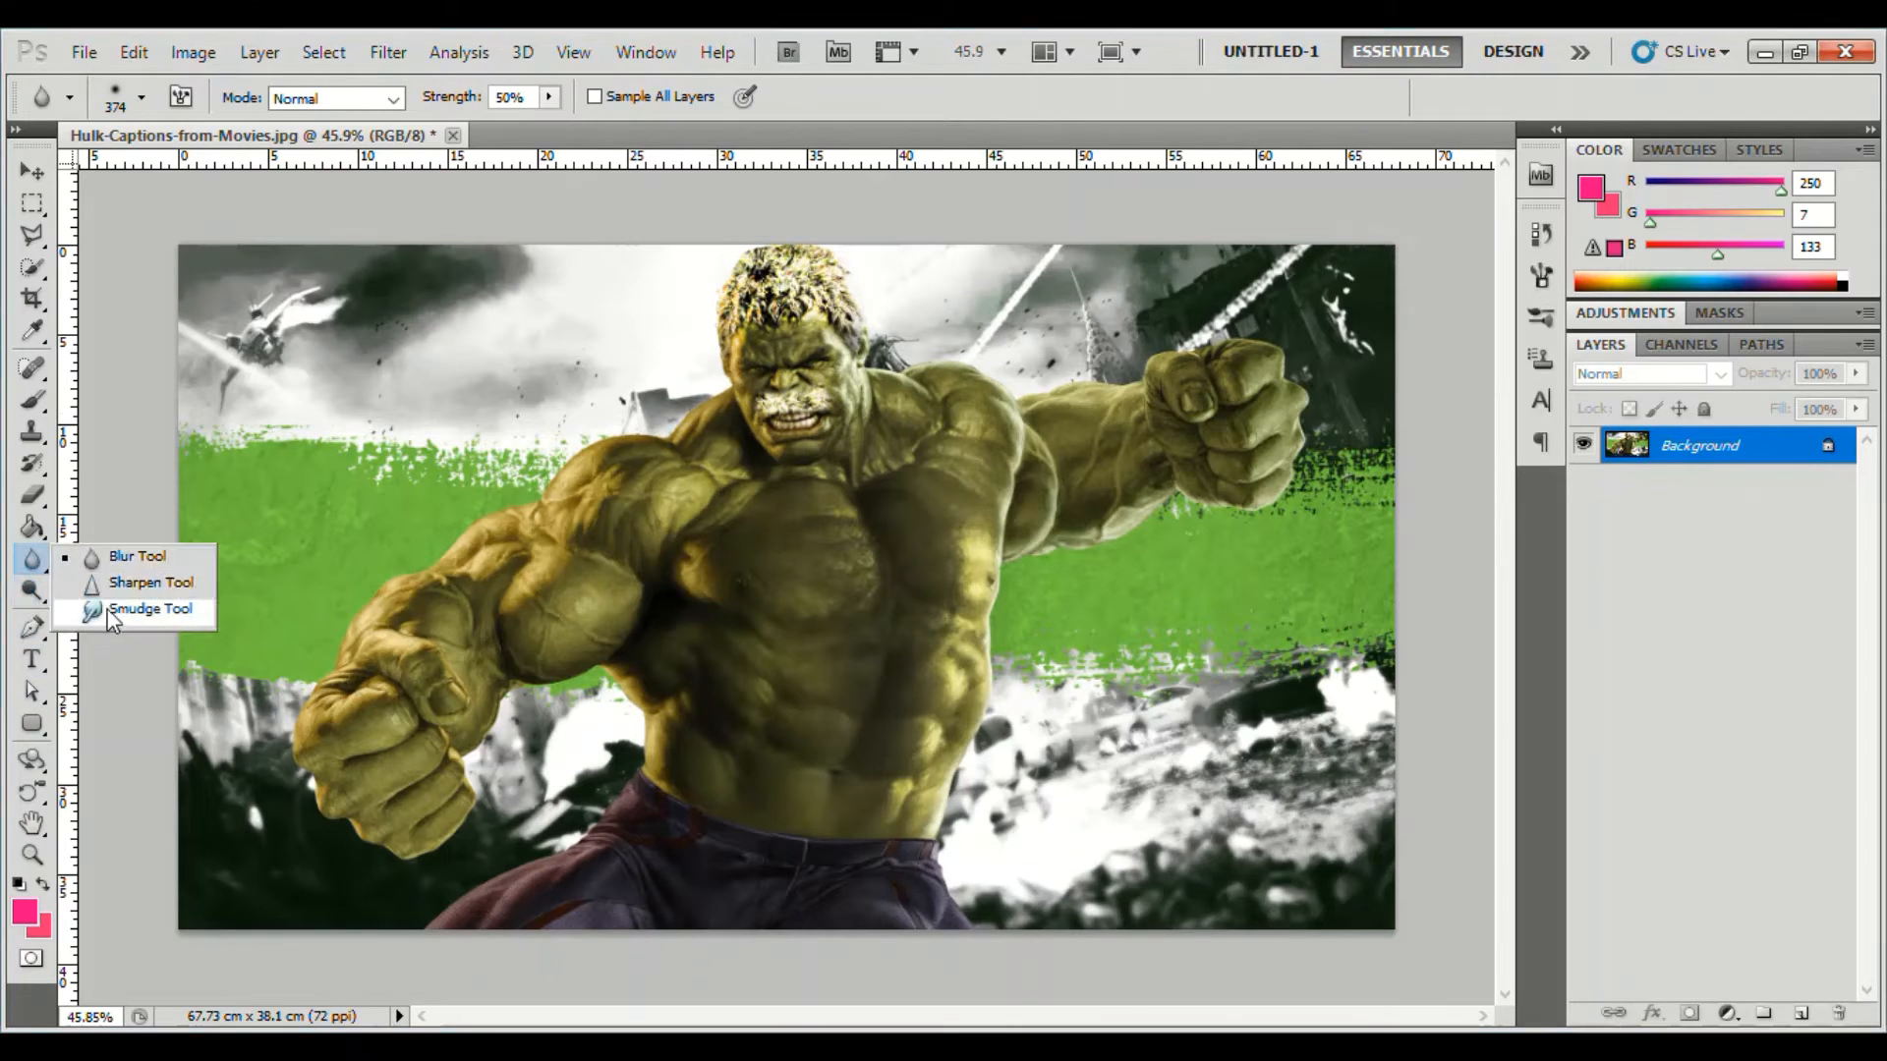
click(147, 610)
mouse_move(307, 332)
mouse_down()
mouse_move(543, 324)
mouse_move(373, 349)
mouse_move(421, 366)
mouse_move(281, 349)
mouse_move(560, 283)
mouse_up()
mouse_move(1088, 303)
mouse_down()
mouse_move(1494, 350)
mouse_move(1308, 428)
mouse_up()
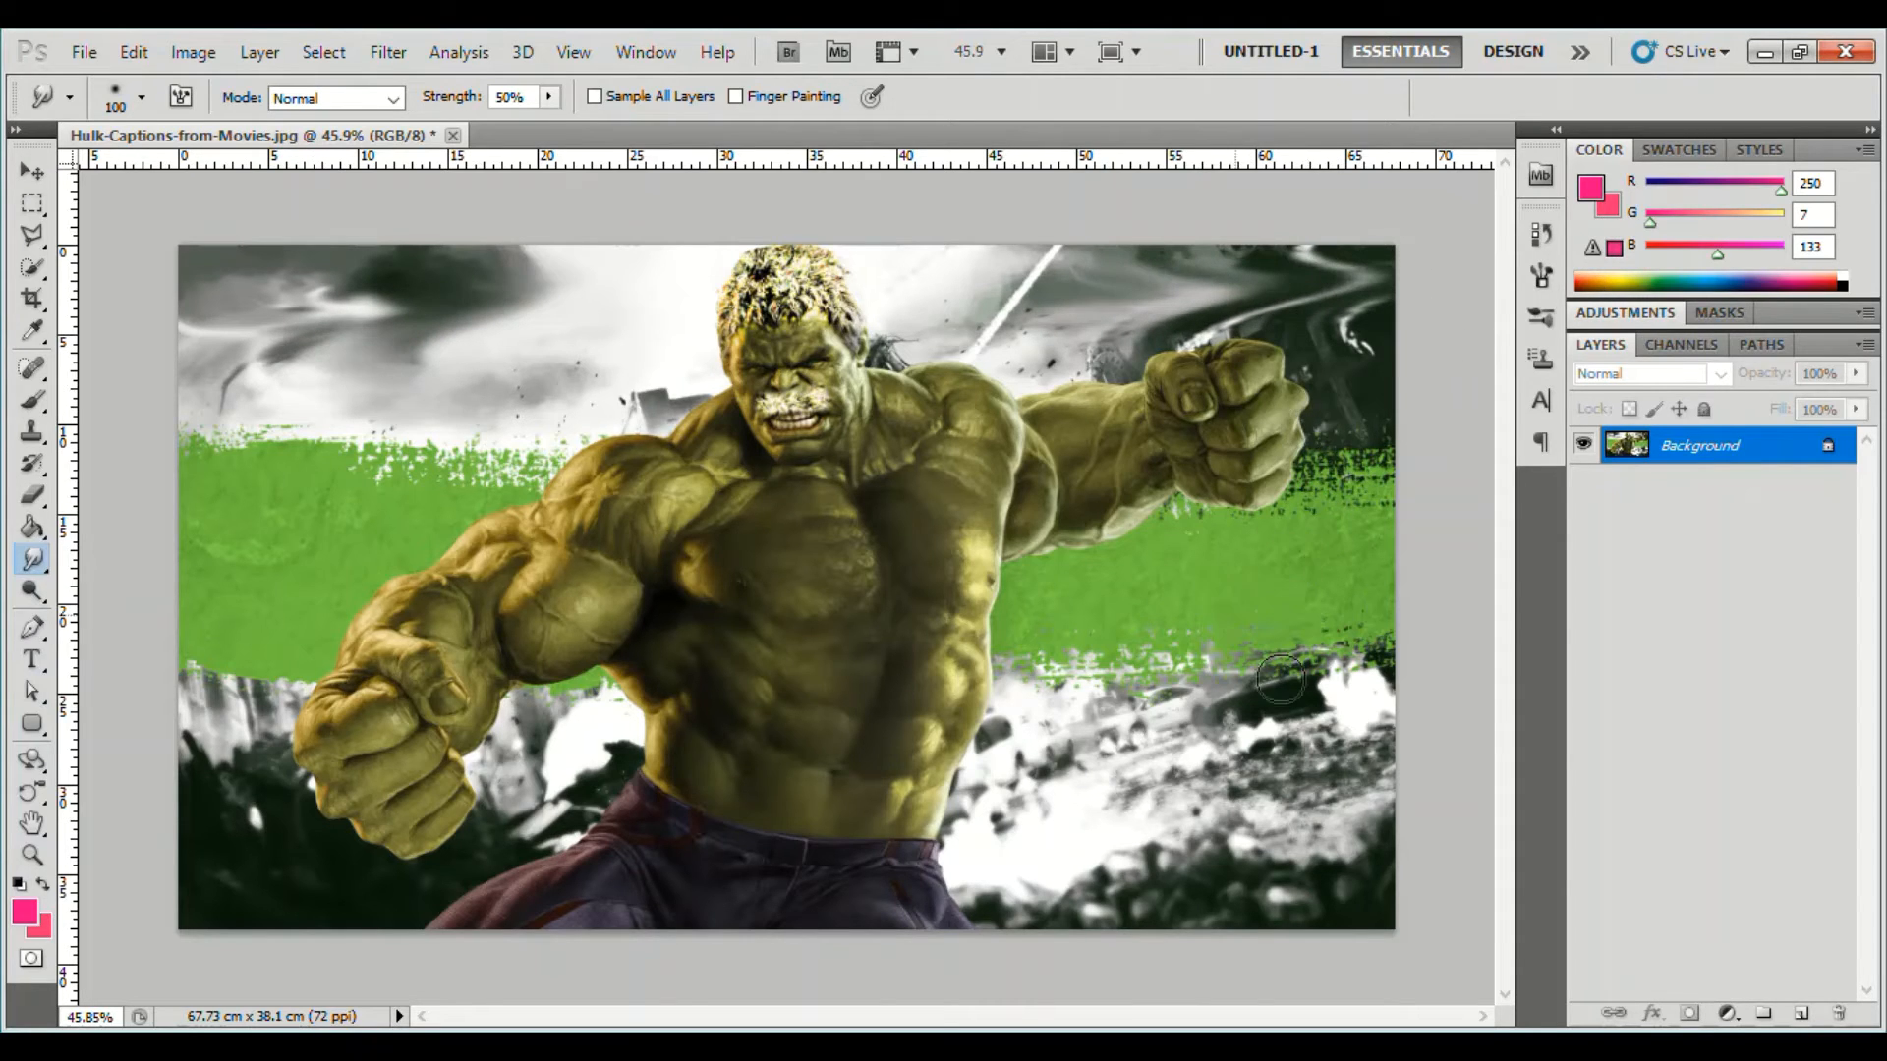
mouse_move(1280, 678)
mouse_down()
mouse_move(1120, 757)
mouse_move(1356, 737)
mouse_move(1297, 845)
mouse_move(1100, 865)
mouse_up()
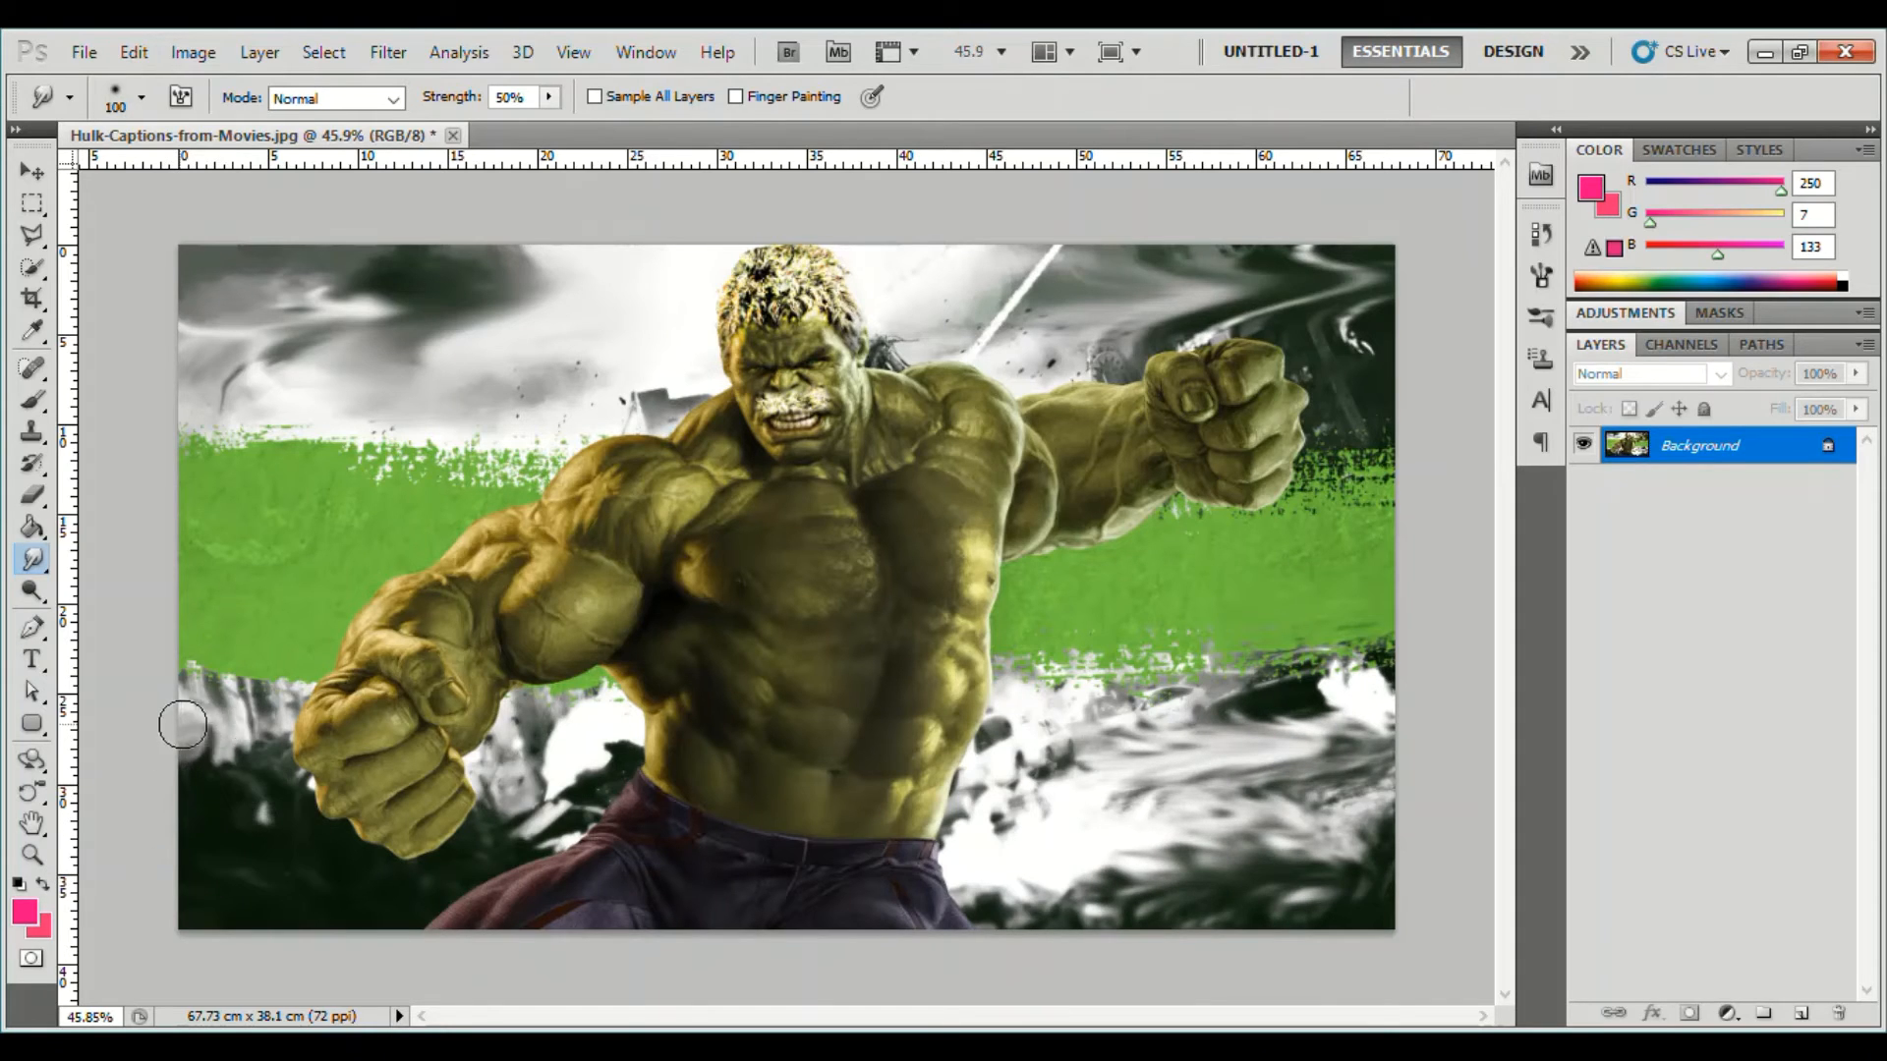
mouse_move(182, 724)
mouse_down()
mouse_move(226, 719)
mouse_move(246, 779)
mouse_move(298, 813)
mouse_up()
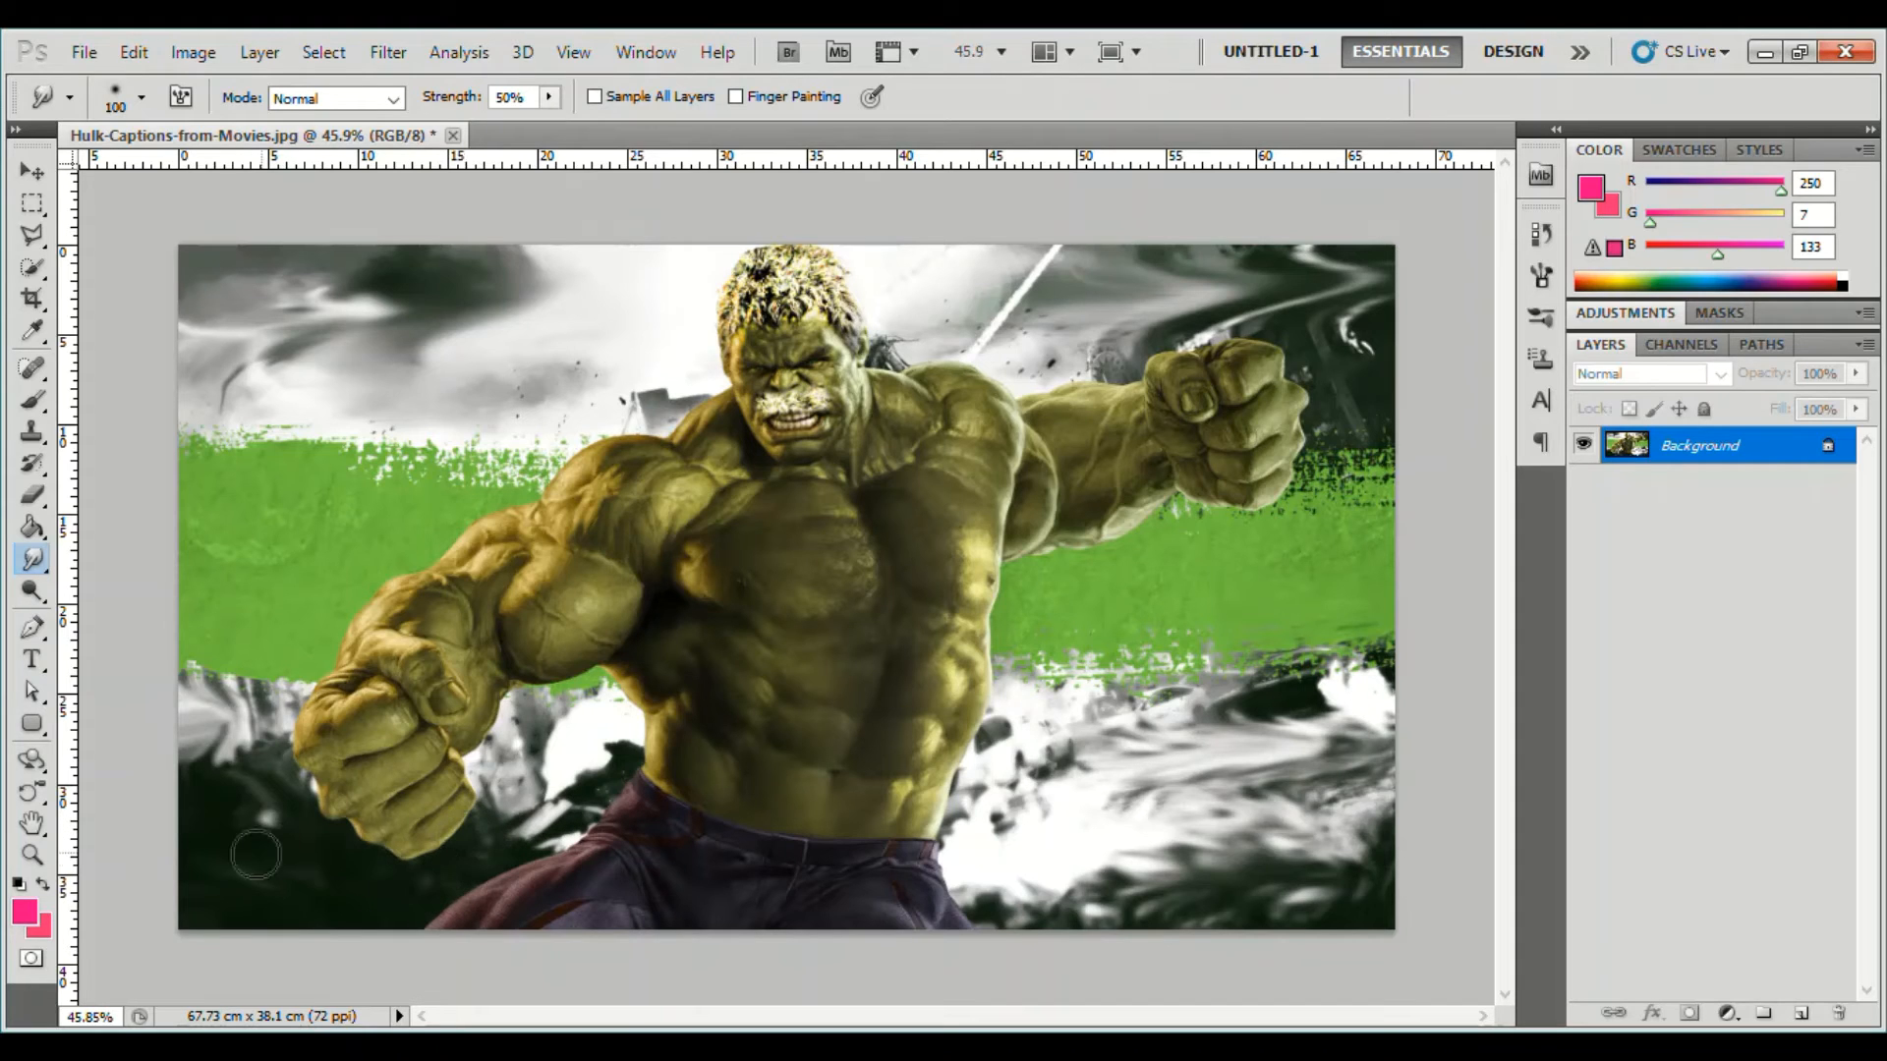
- Smear the dark clouds in the upper-left sky horizontally toward Hulk's head with the Smudge tool
drag(258, 366, 458, 320)
drag(262, 294, 467, 286)
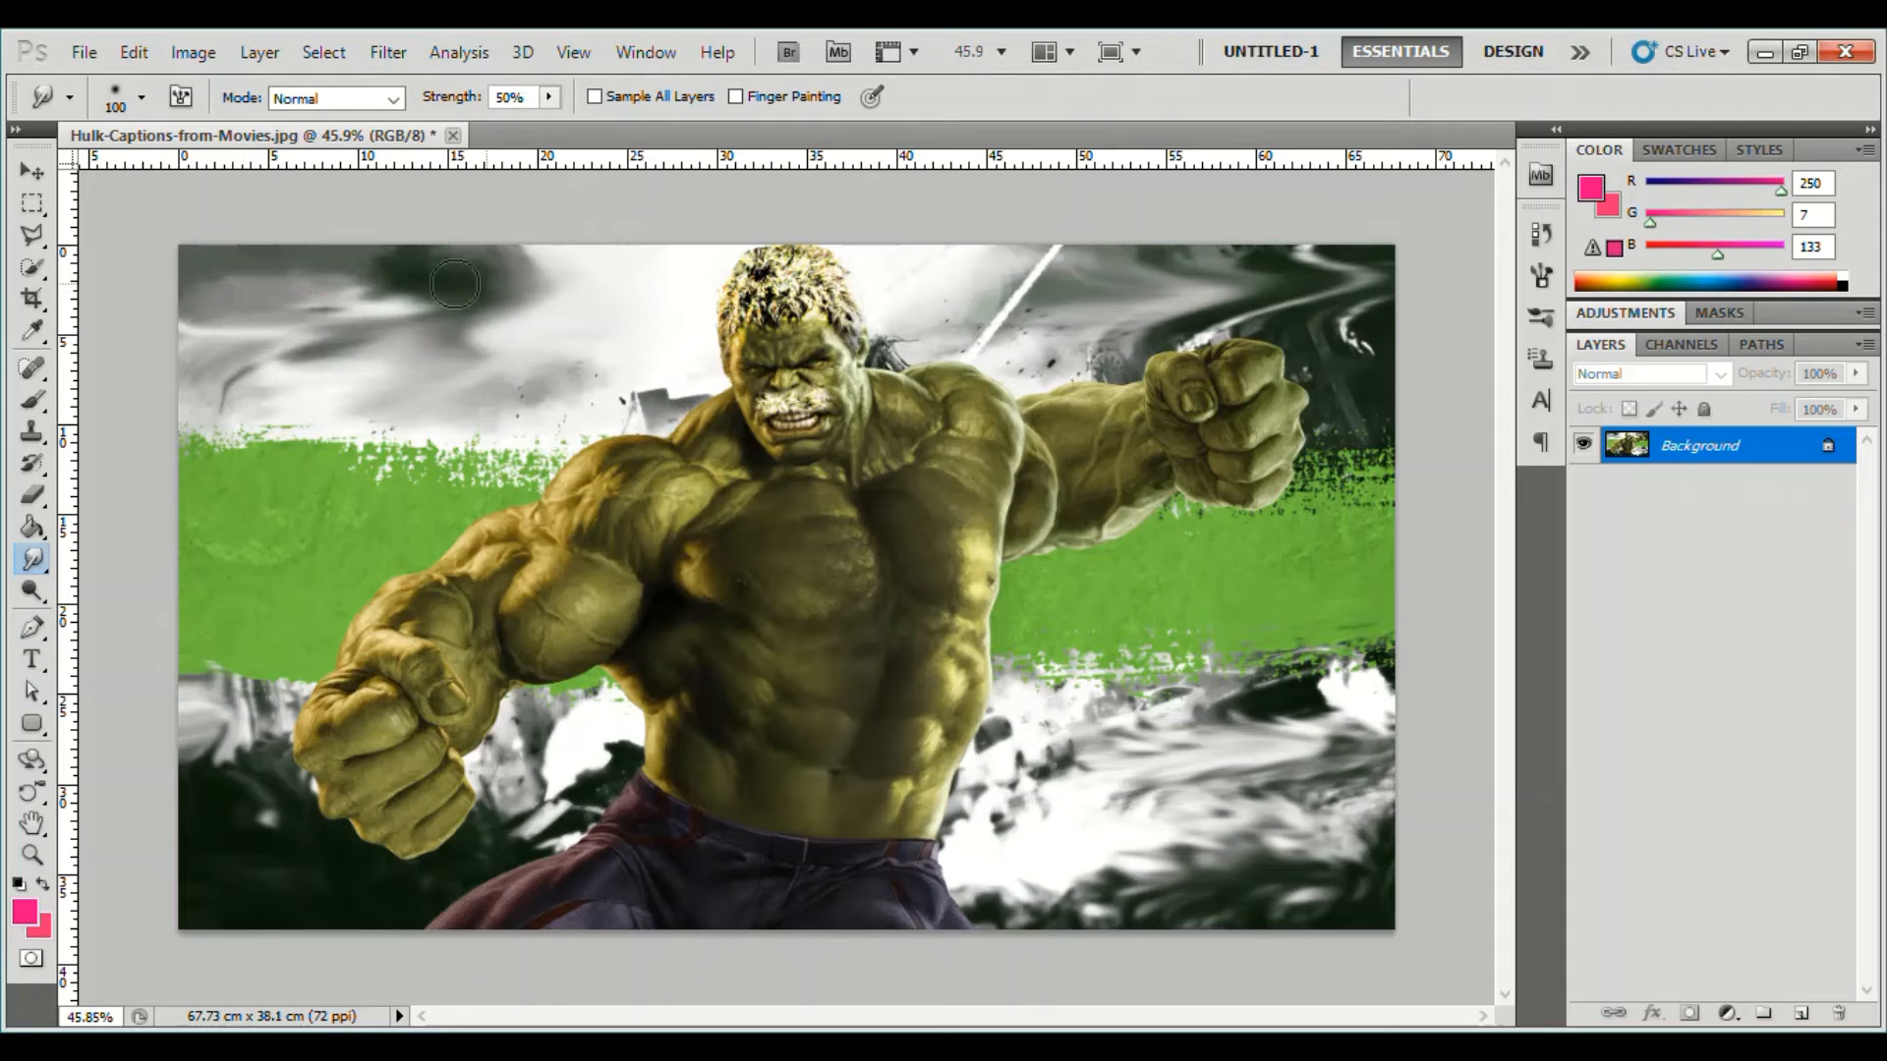
drag(165, 285, 527, 264)
drag(248, 286, 657, 261)
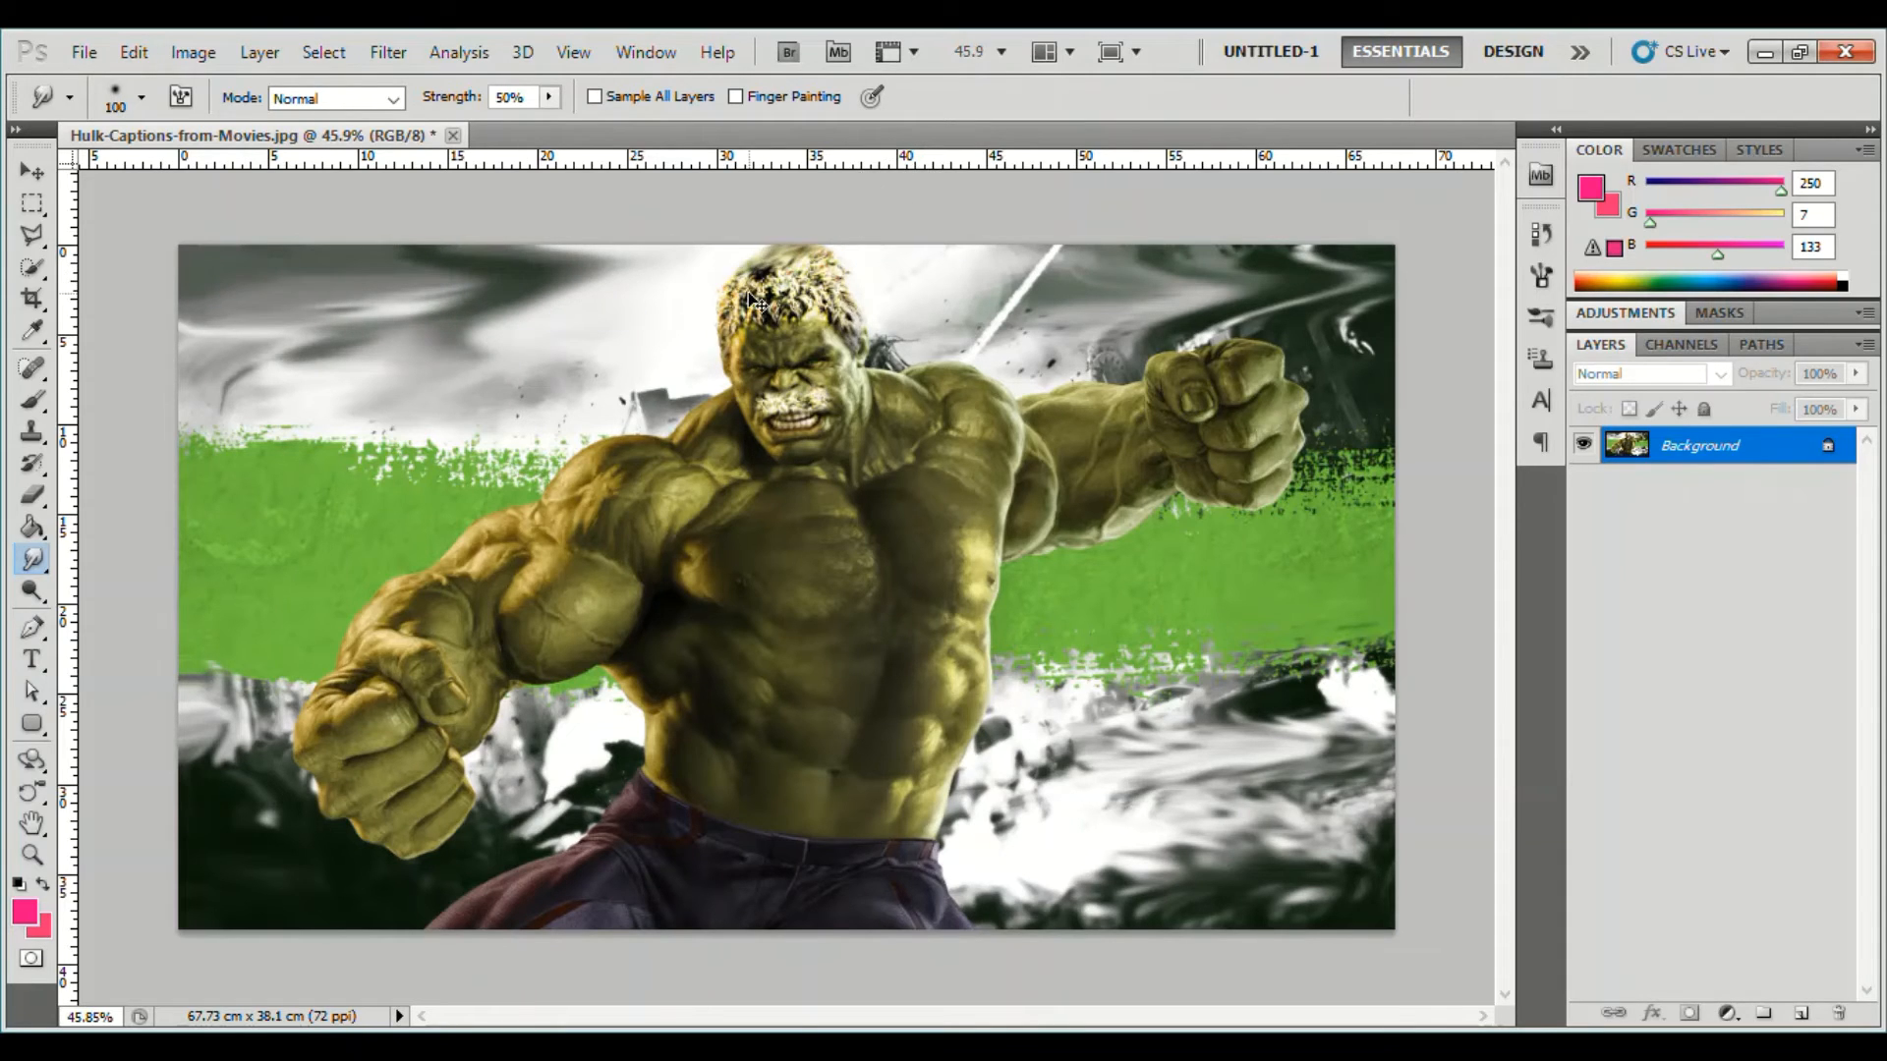
- Undo the last smudge stroke and lightly smudge along the top edge of Hulk's hair
key(ctrl+z)
drag(789, 243, 770, 238)
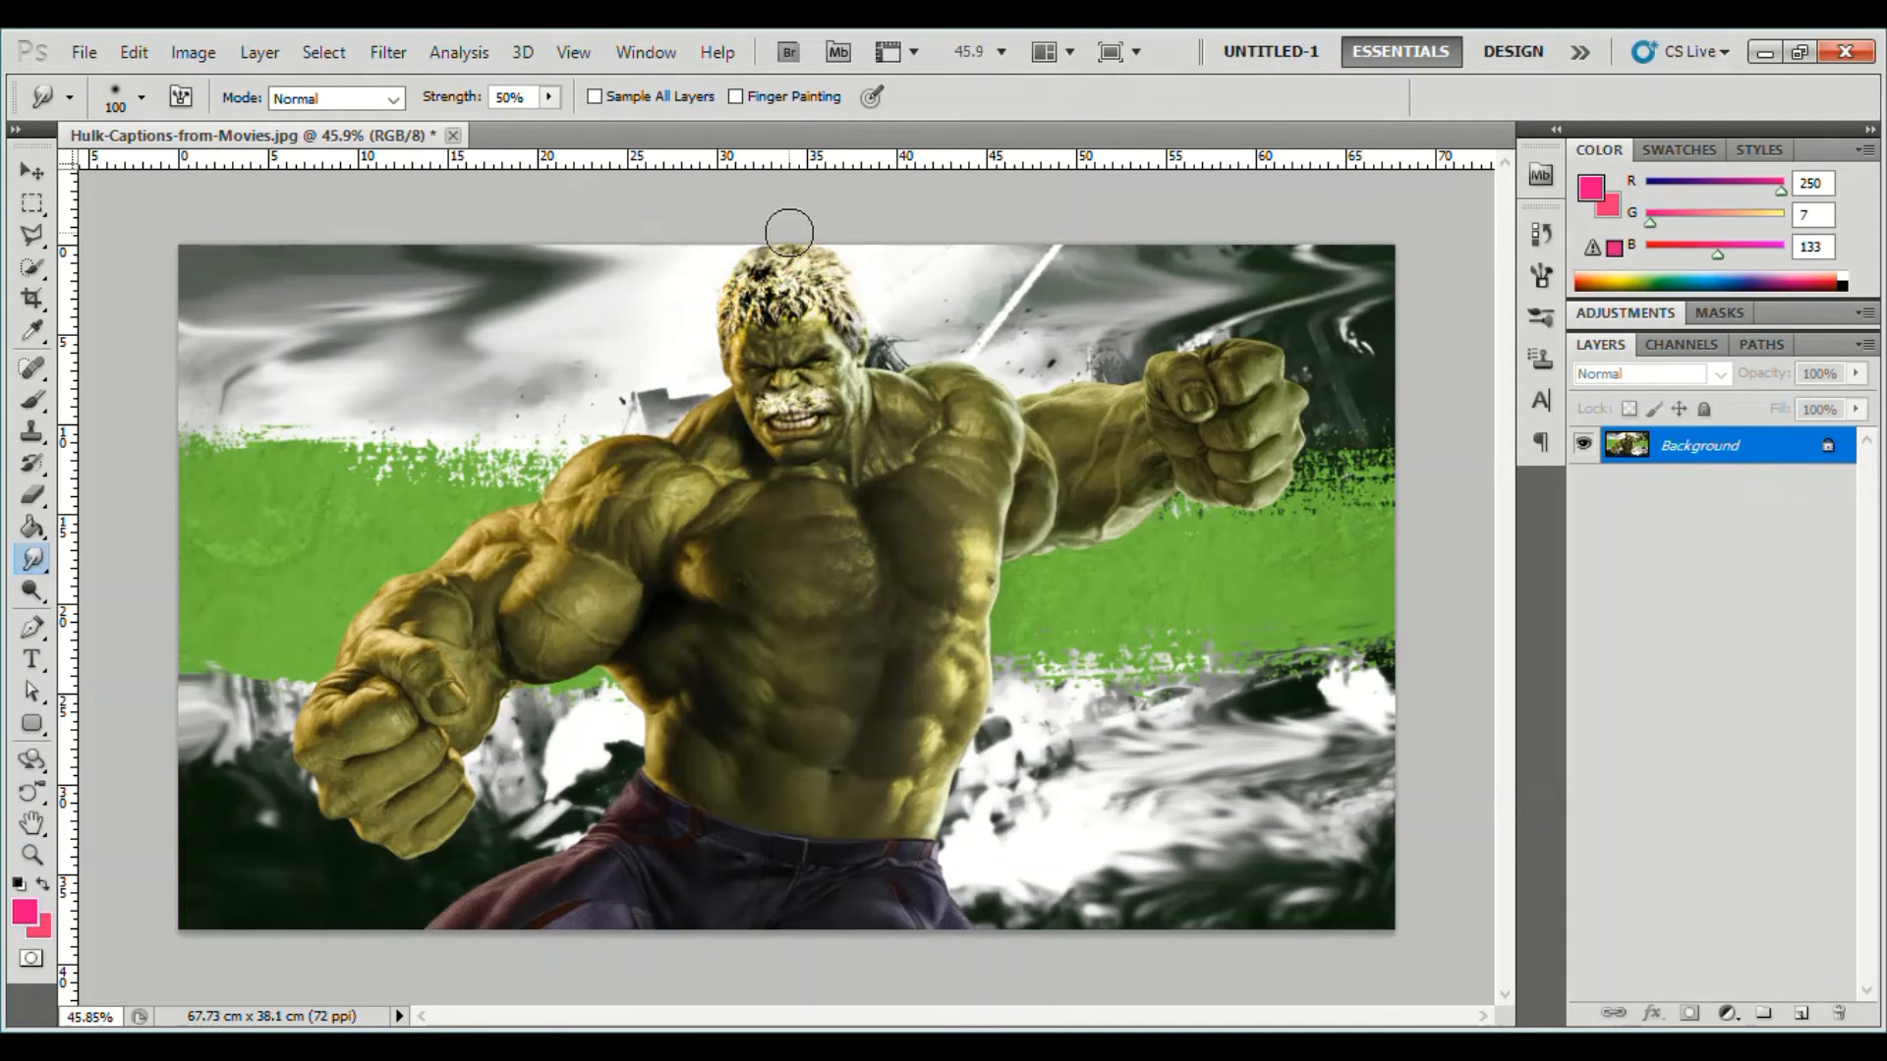
drag(738, 239, 781, 240)
- Burn the midtones of Hulk's upper chest beside the outstretched arm with a 50 px brush at 50% exposure
click(33, 590)
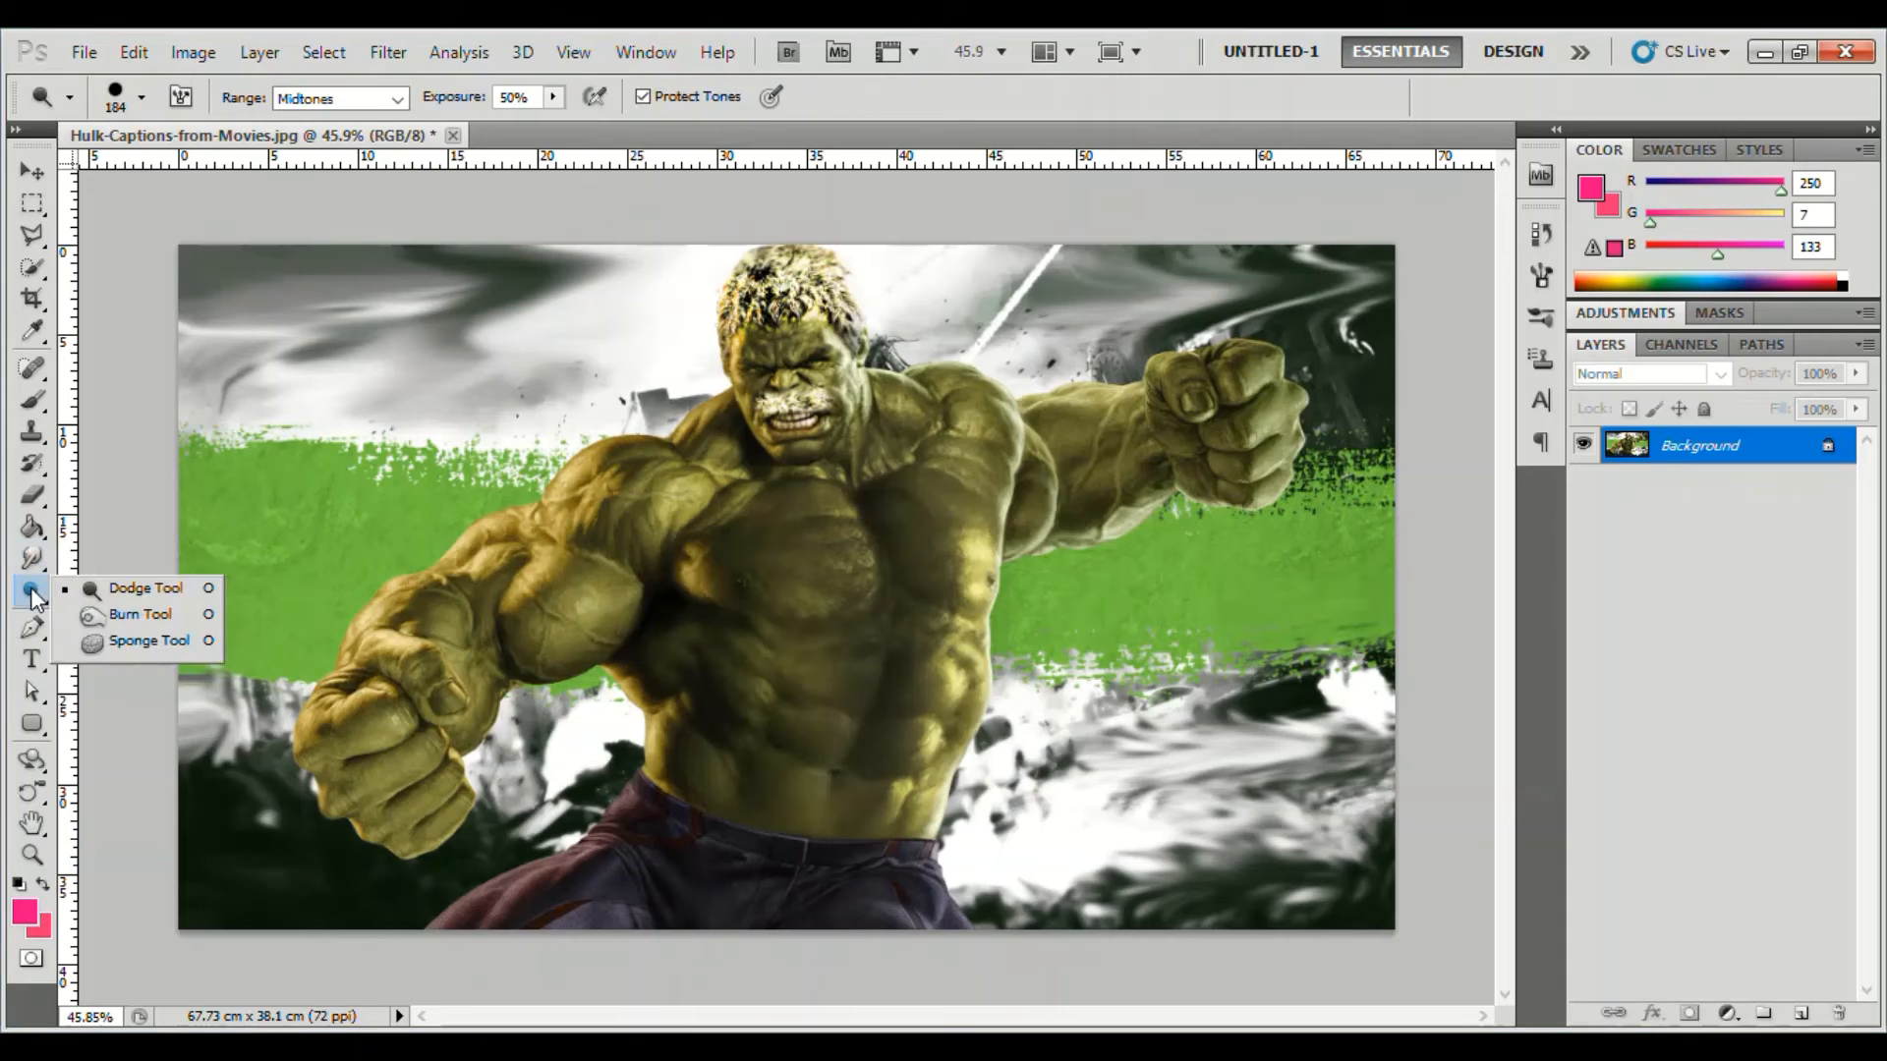
click(108, 641)
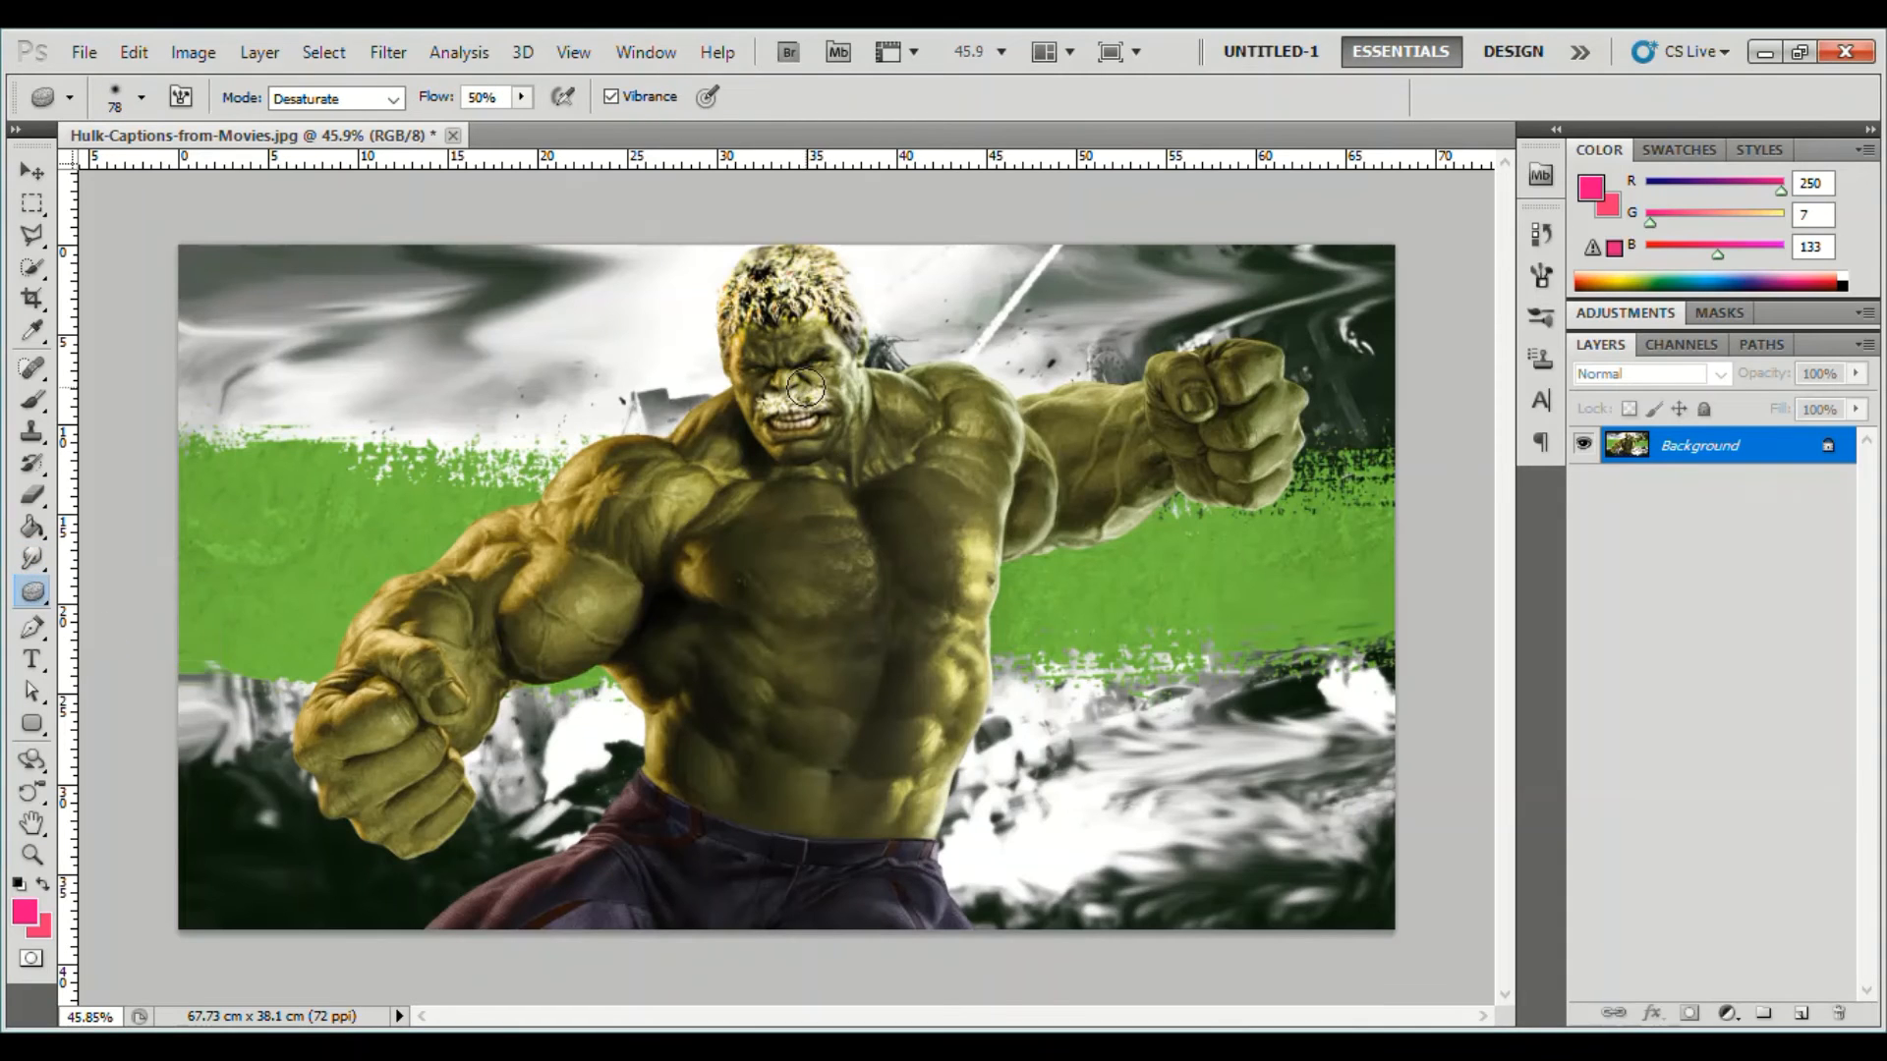
click(43, 596)
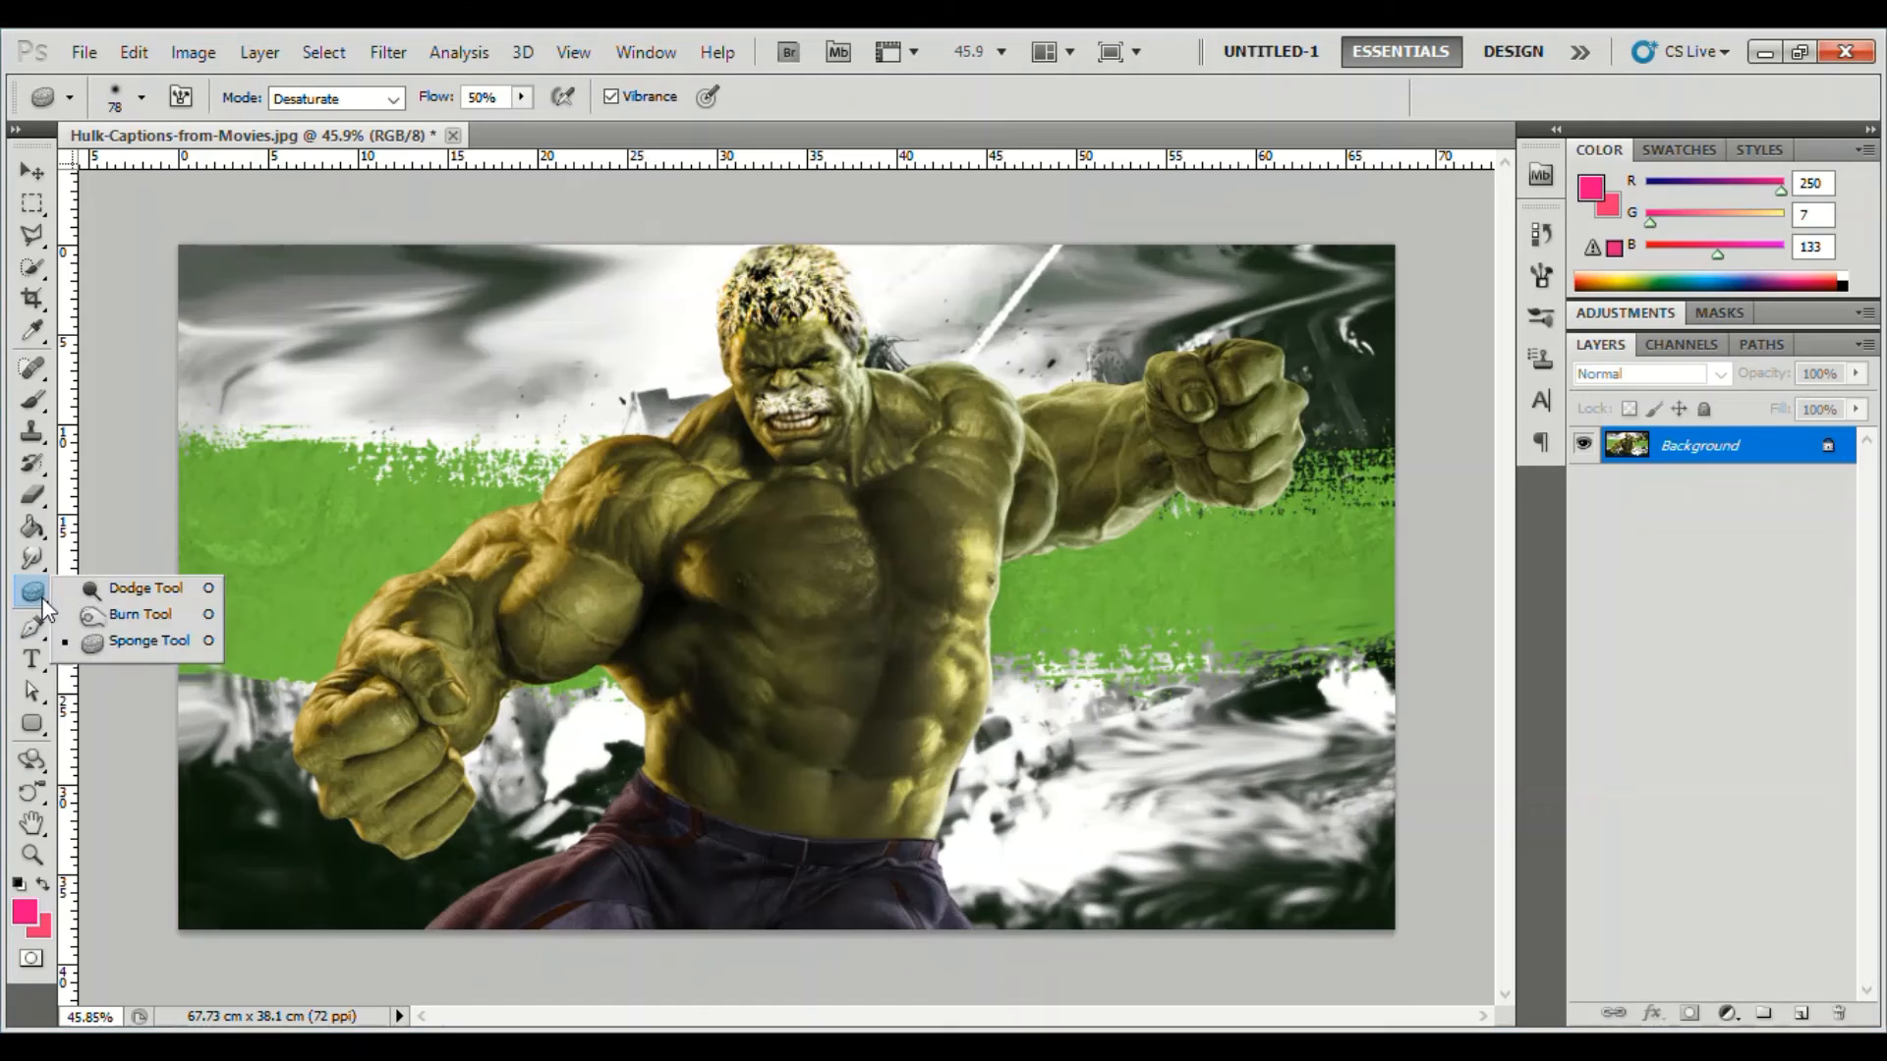
click(141, 616)
drag(957, 422, 973, 456)
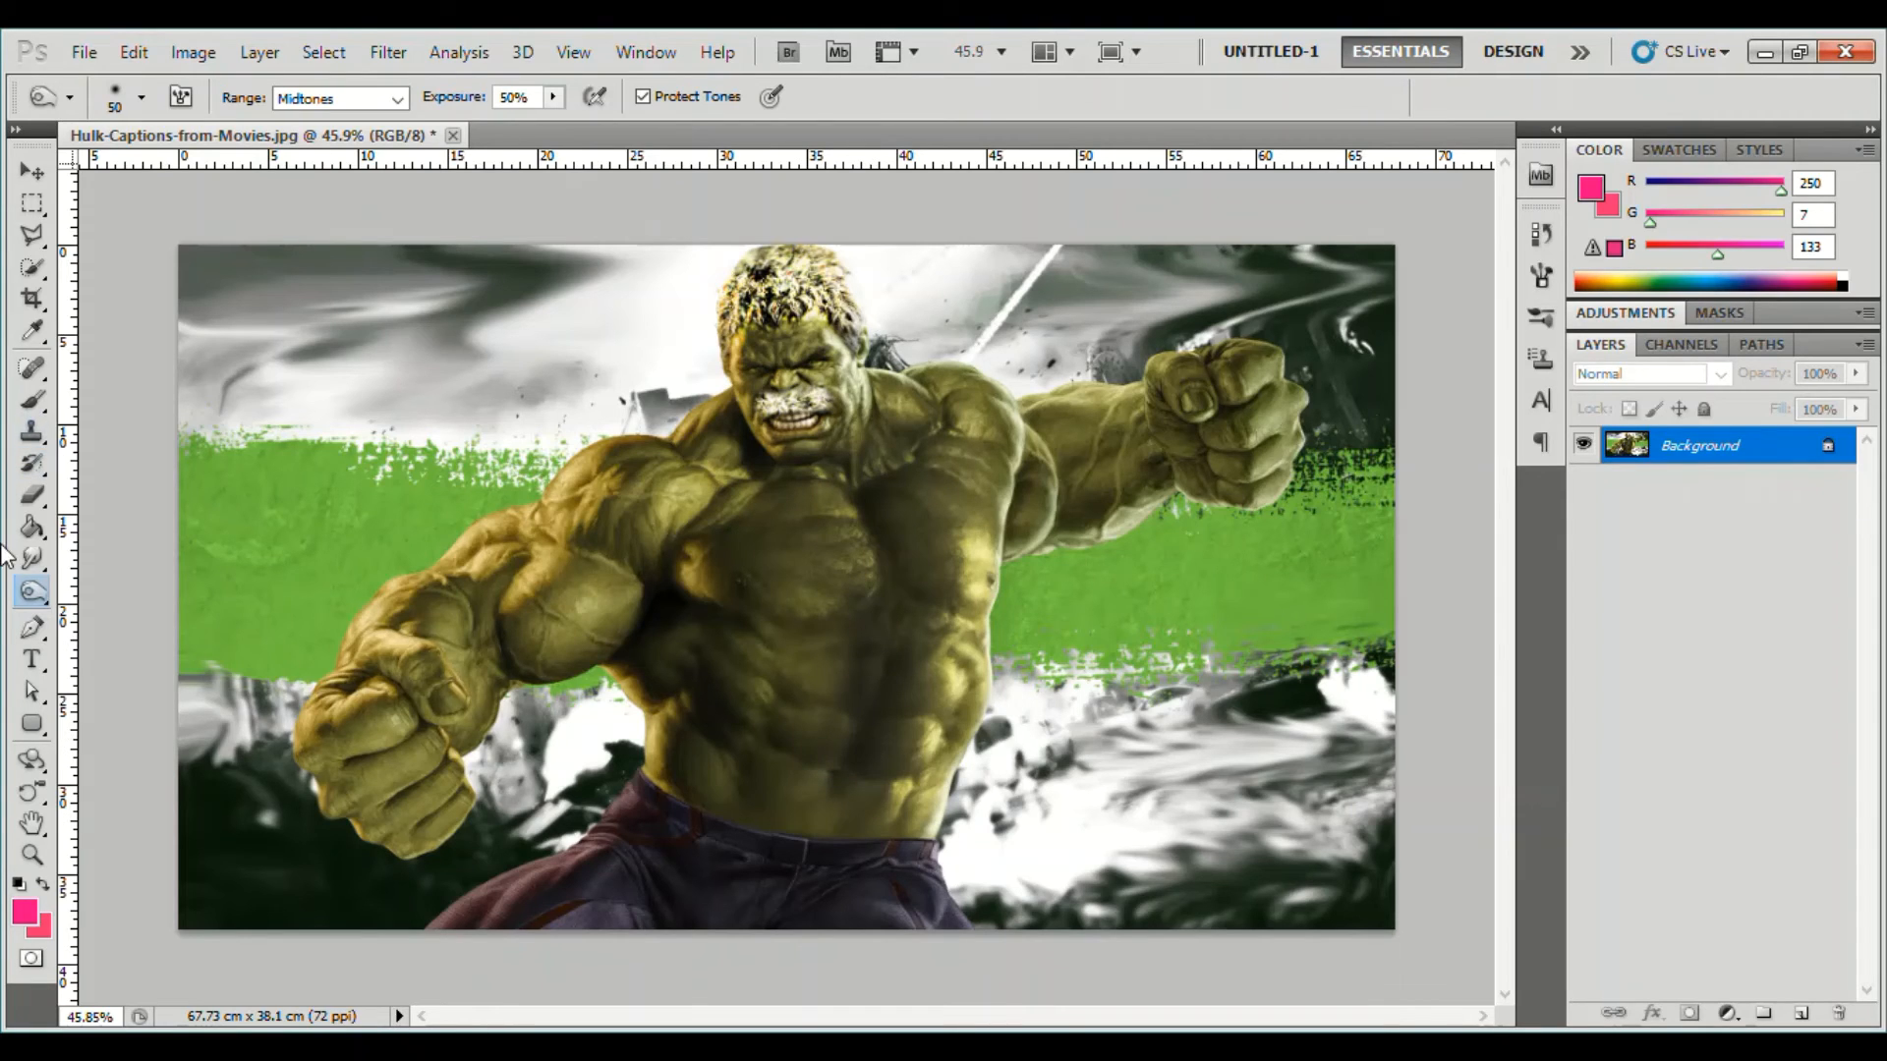
- Dodge the midtones of the shoulder beside Hulk's neck with a 184 px brush at 50% exposure
click(32, 593)
click(66, 592)
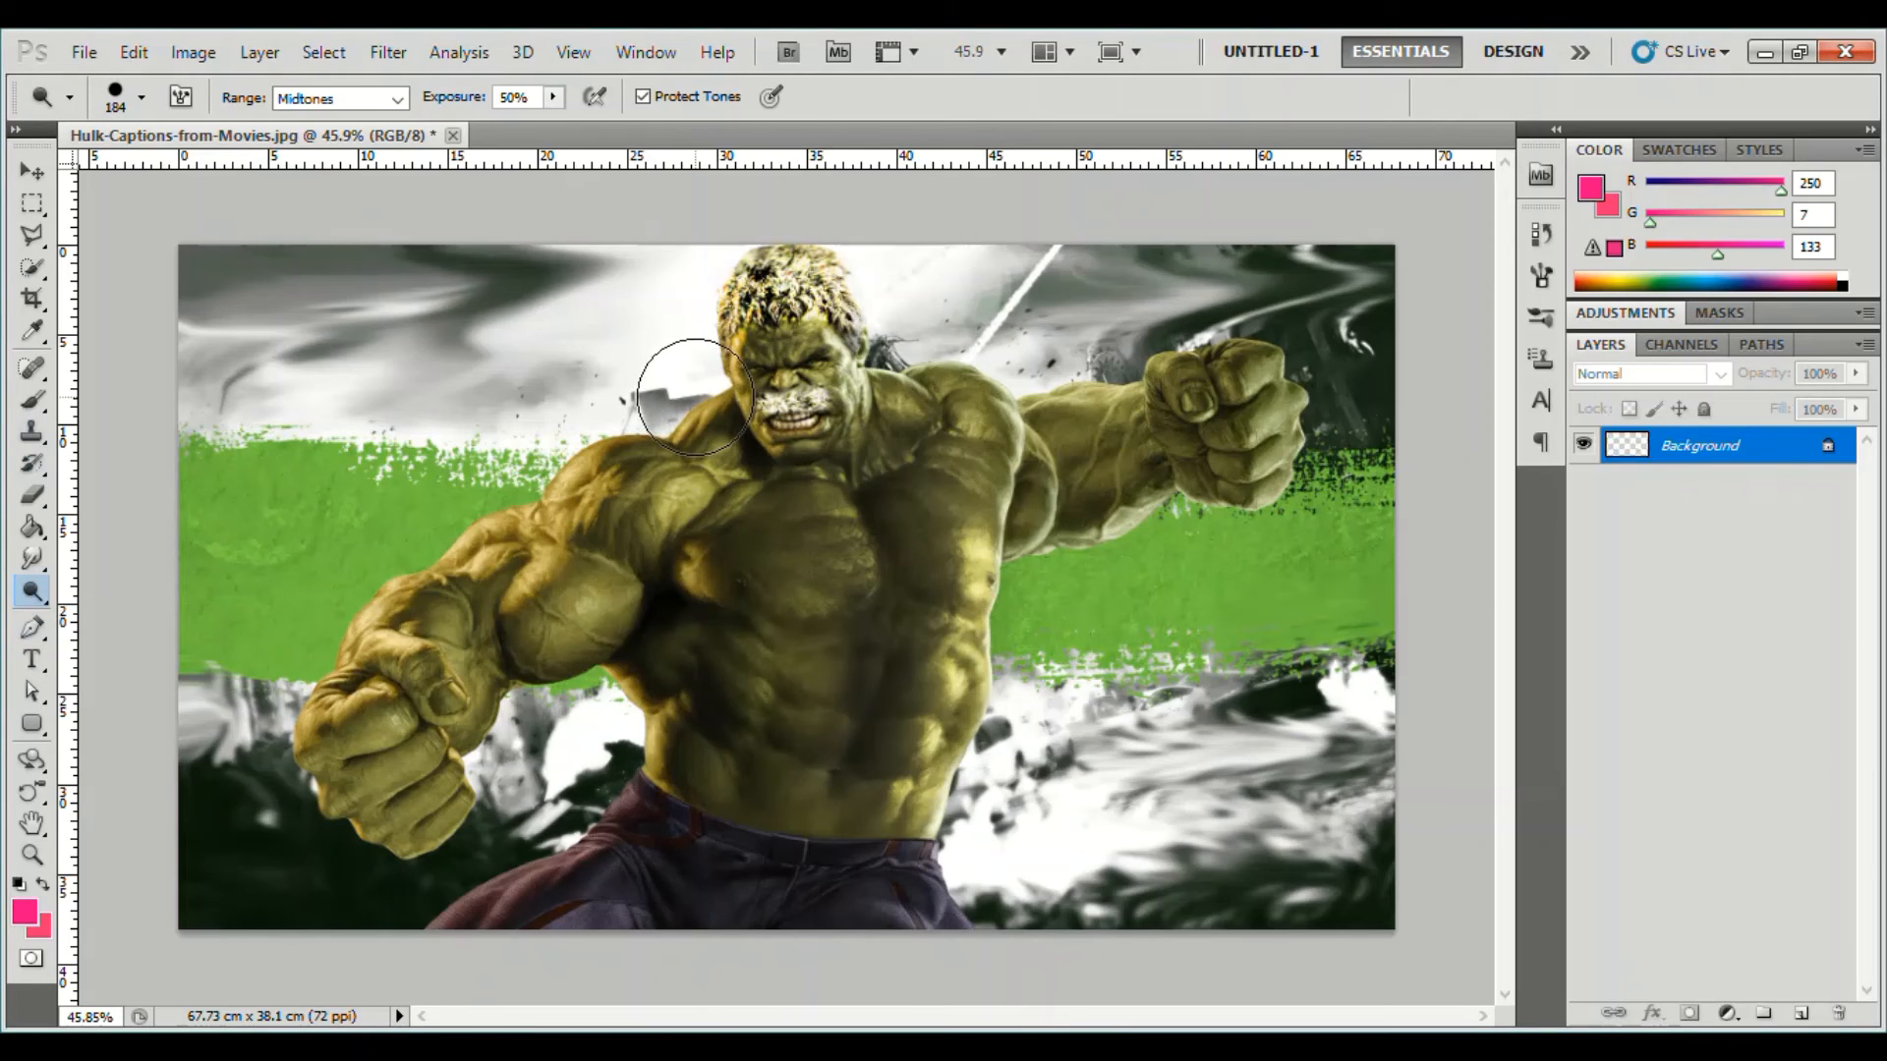
click(923, 387)
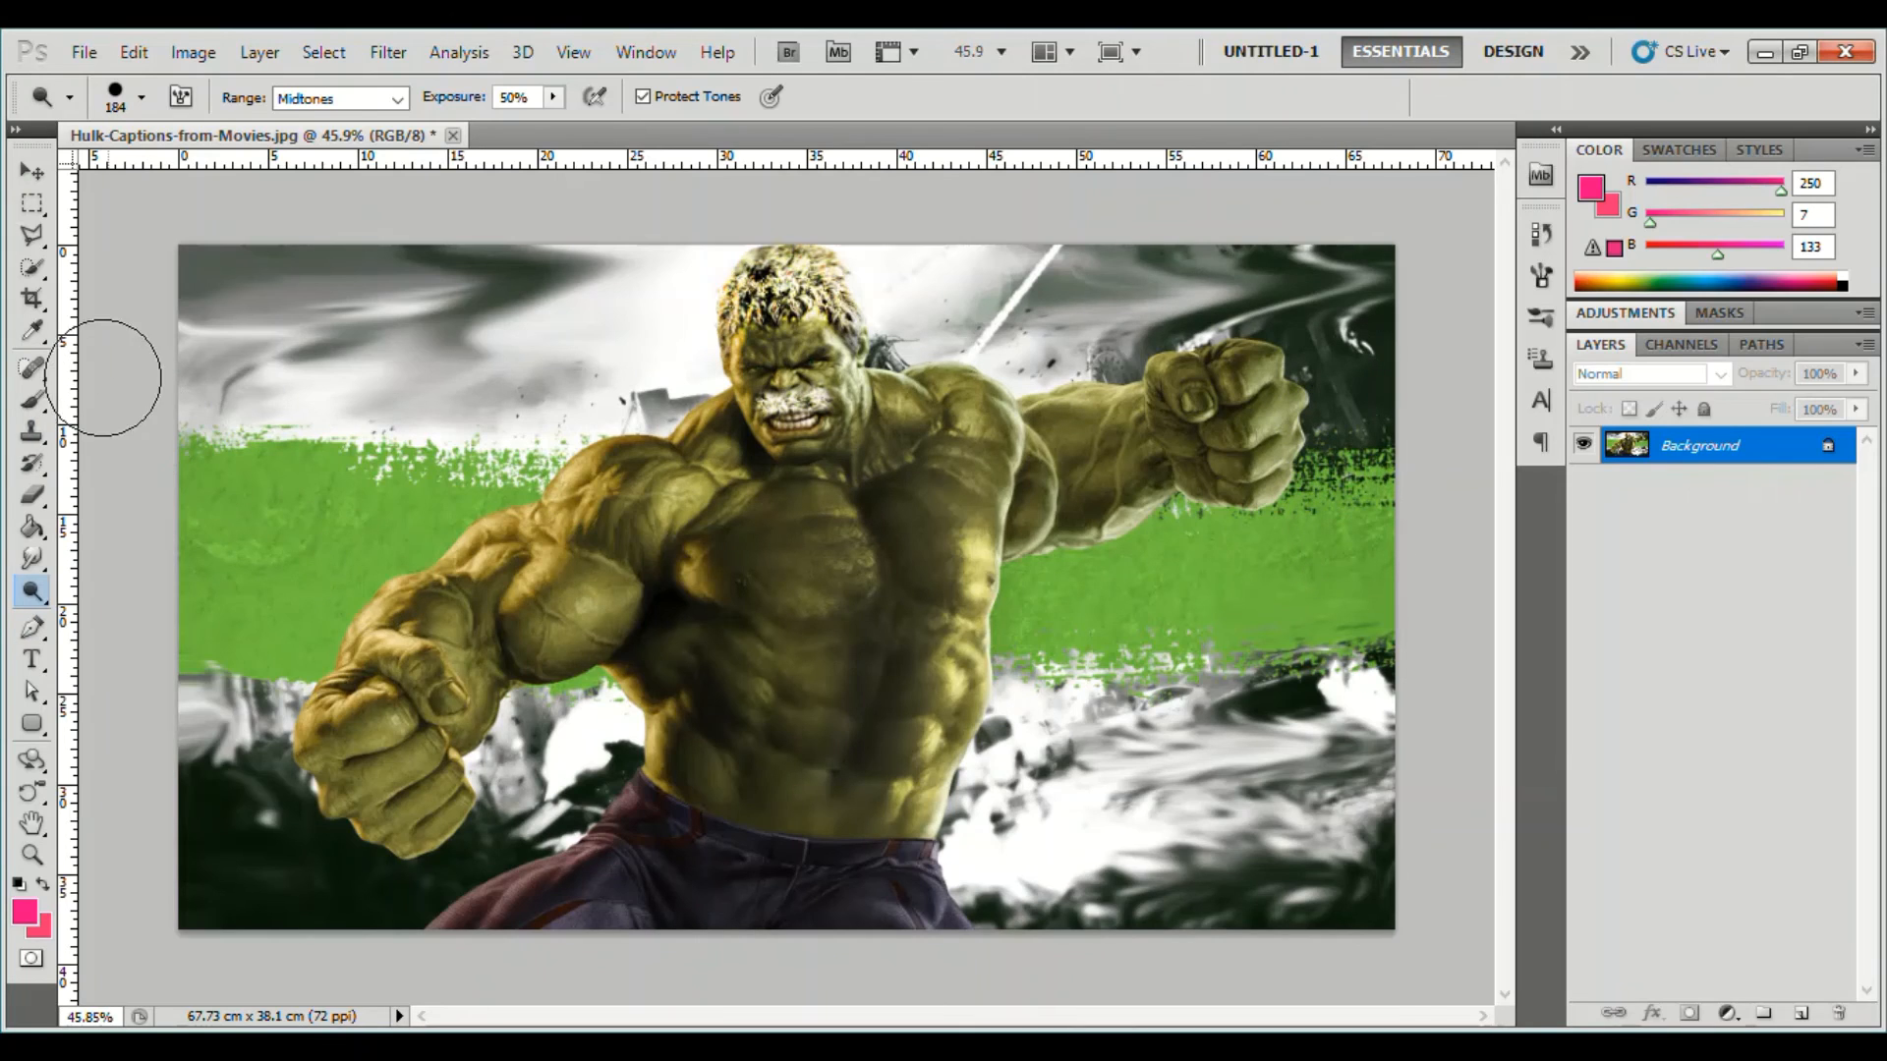
click(33, 855)
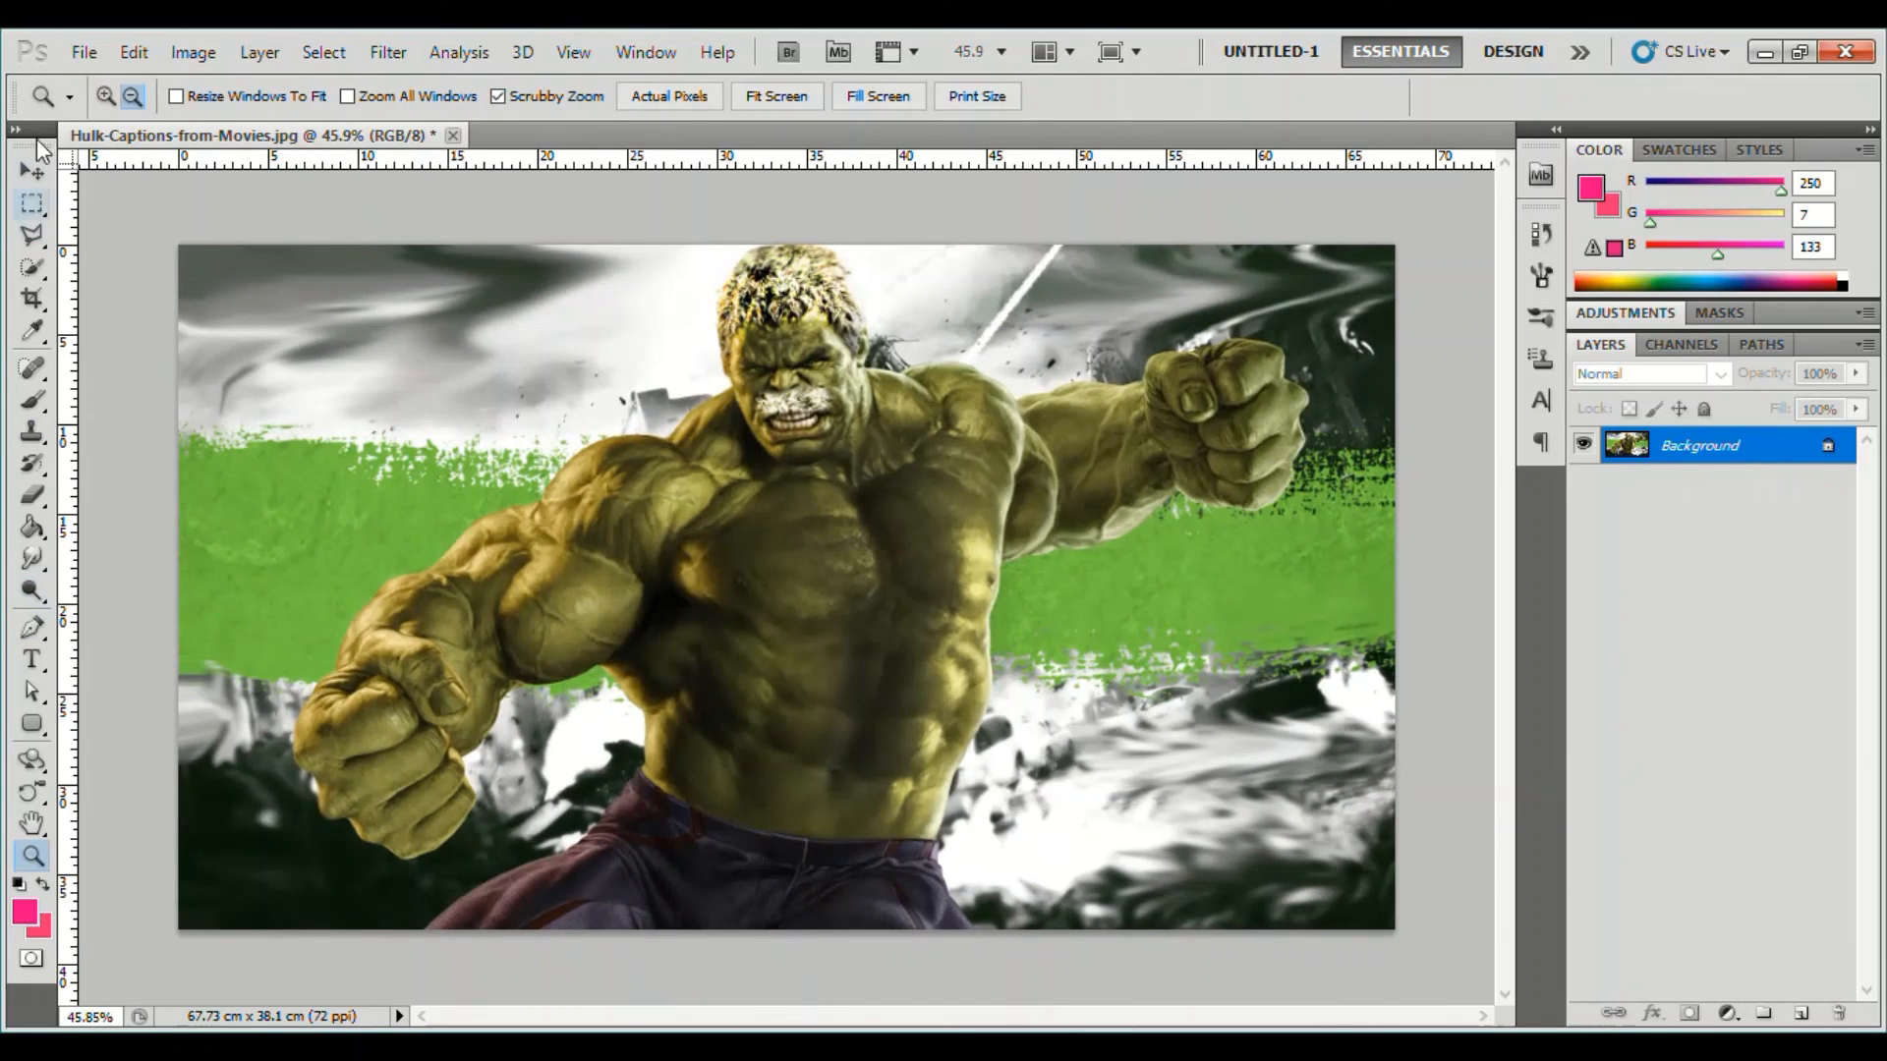
click(33, 171)
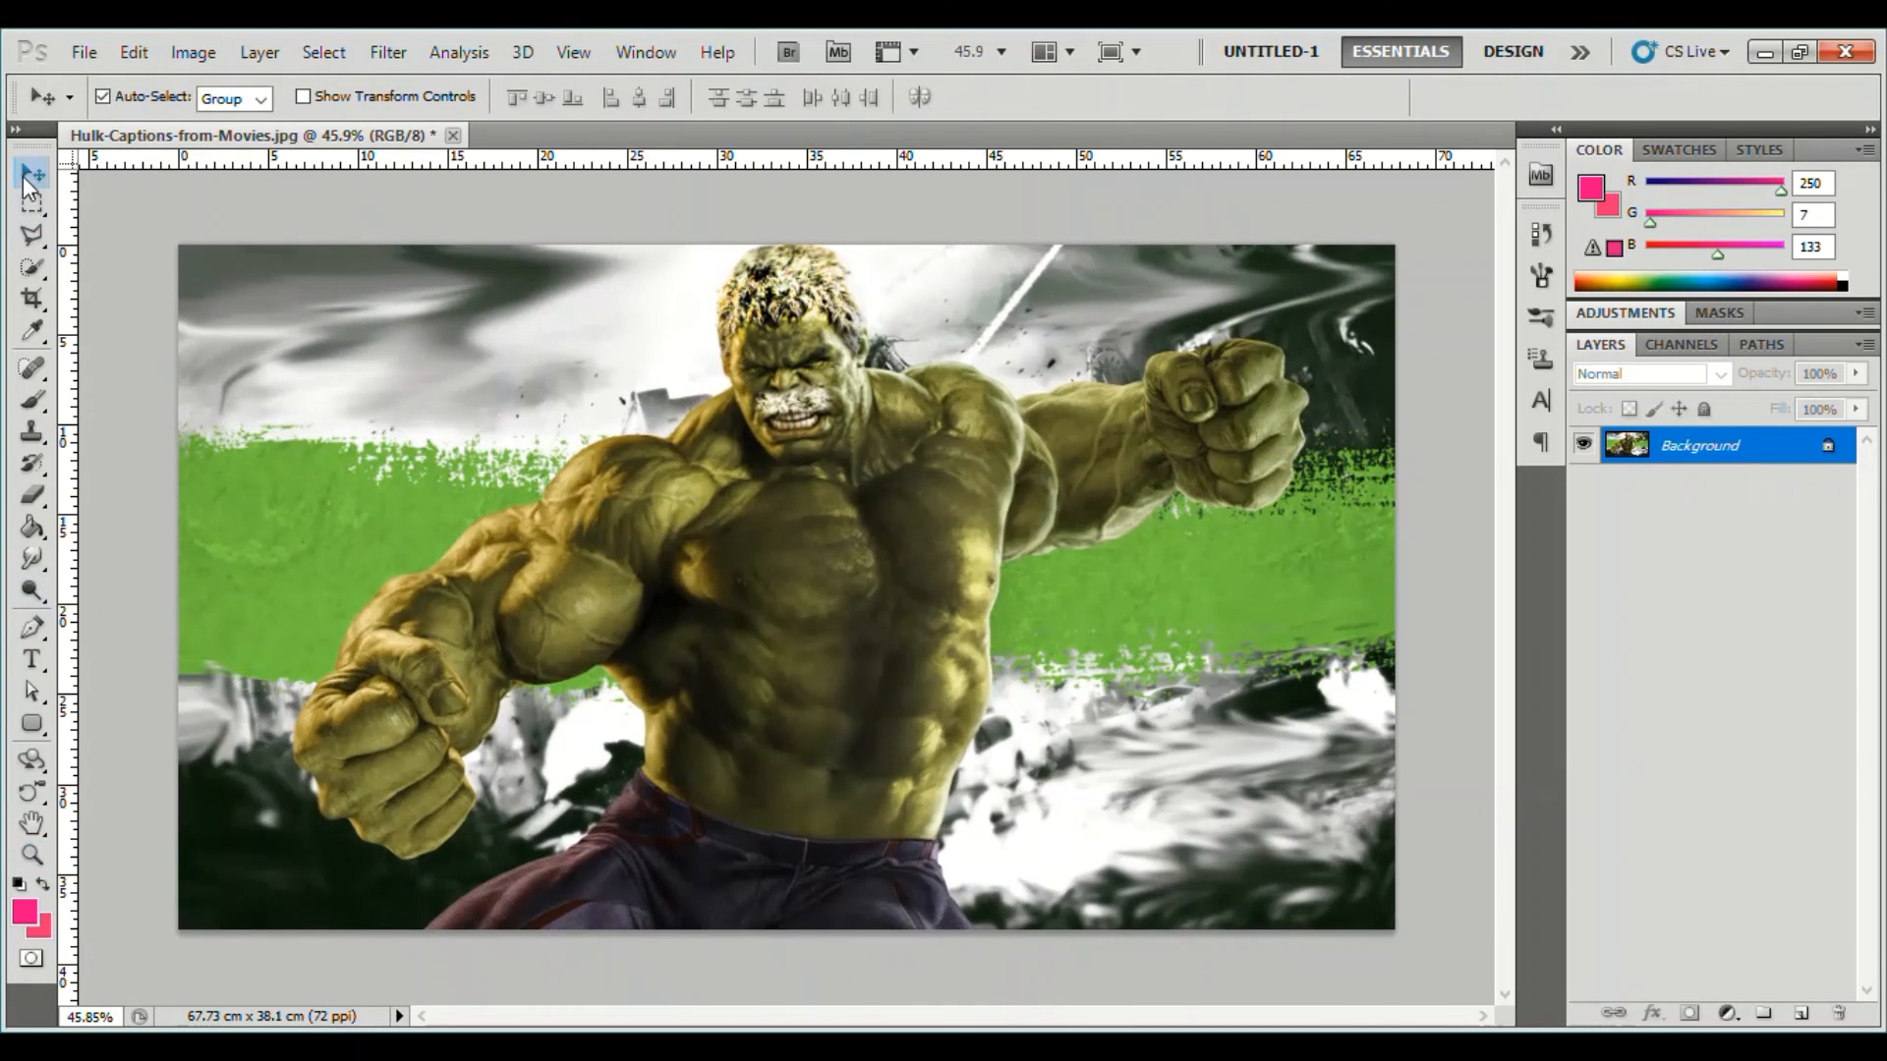
- Compare the edited photo with its original opening state in the history, then return to the latest Dodge Tool state
click(1539, 242)
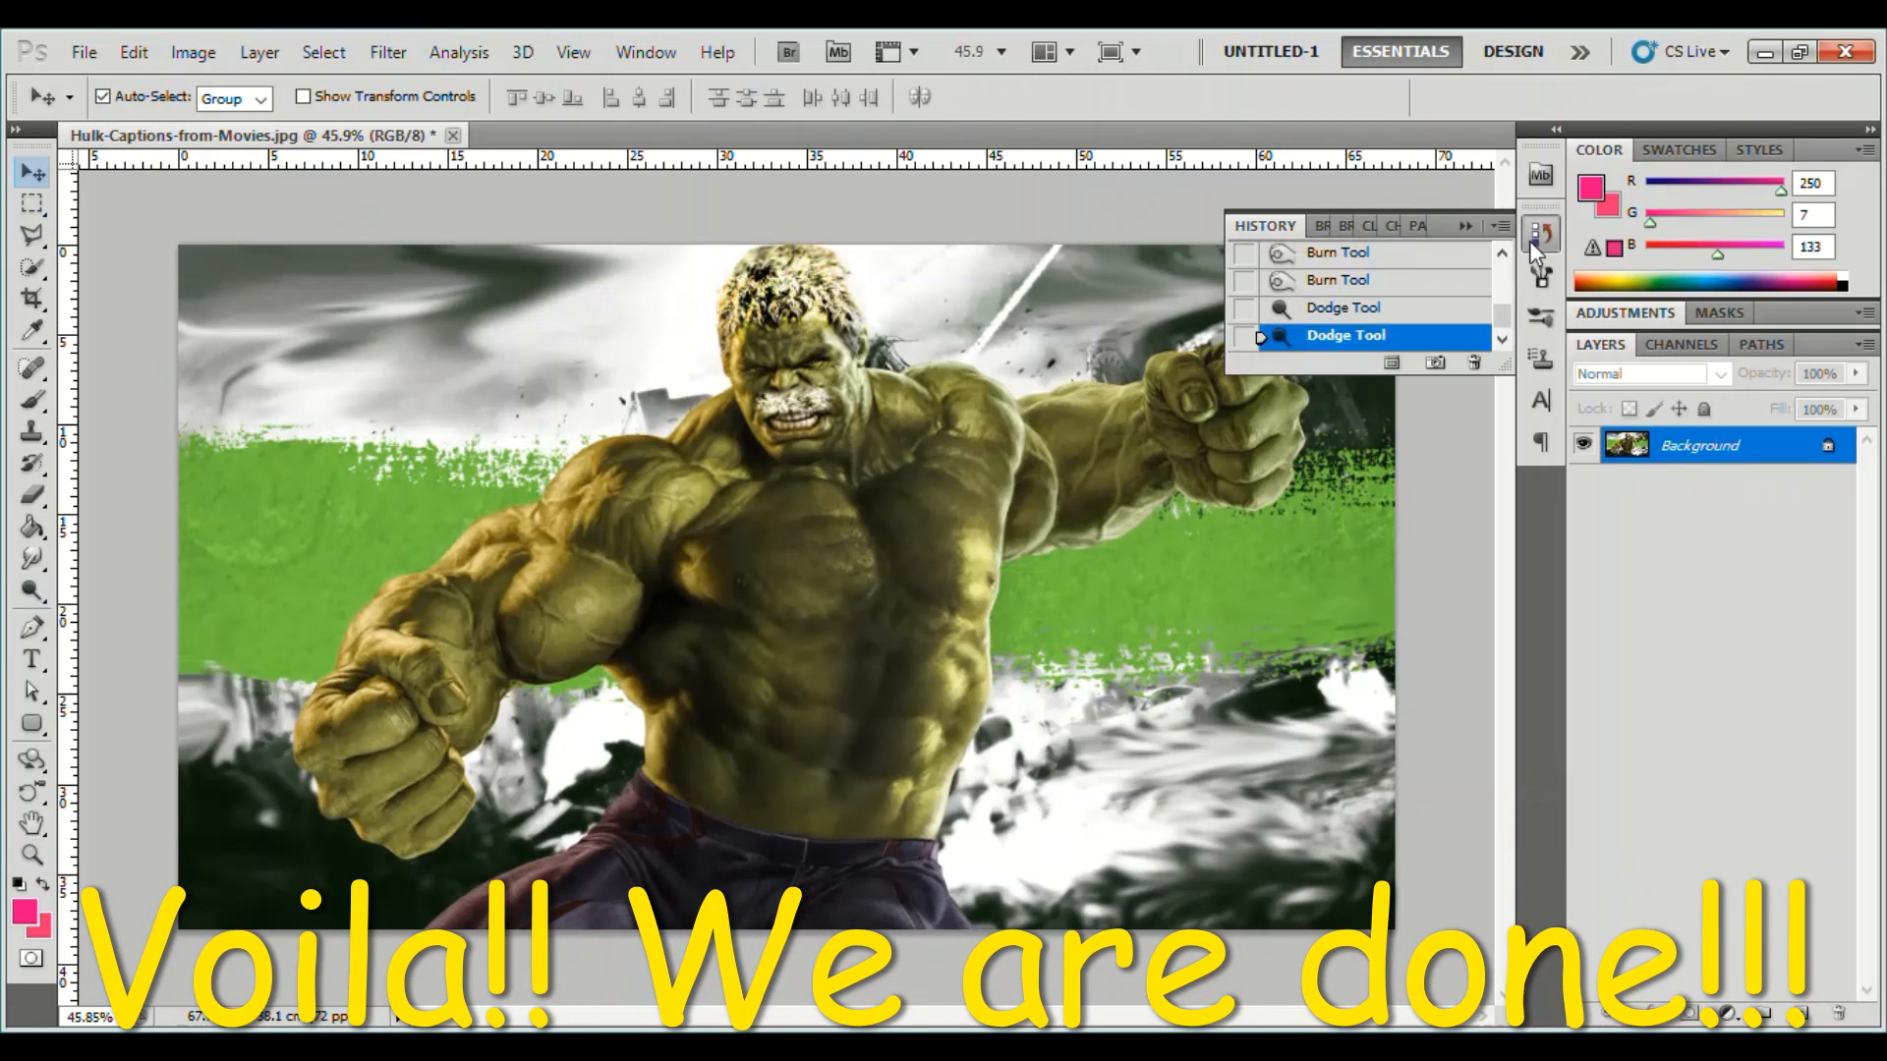
scroll(1322, 295, up, 5)
click(1358, 256)
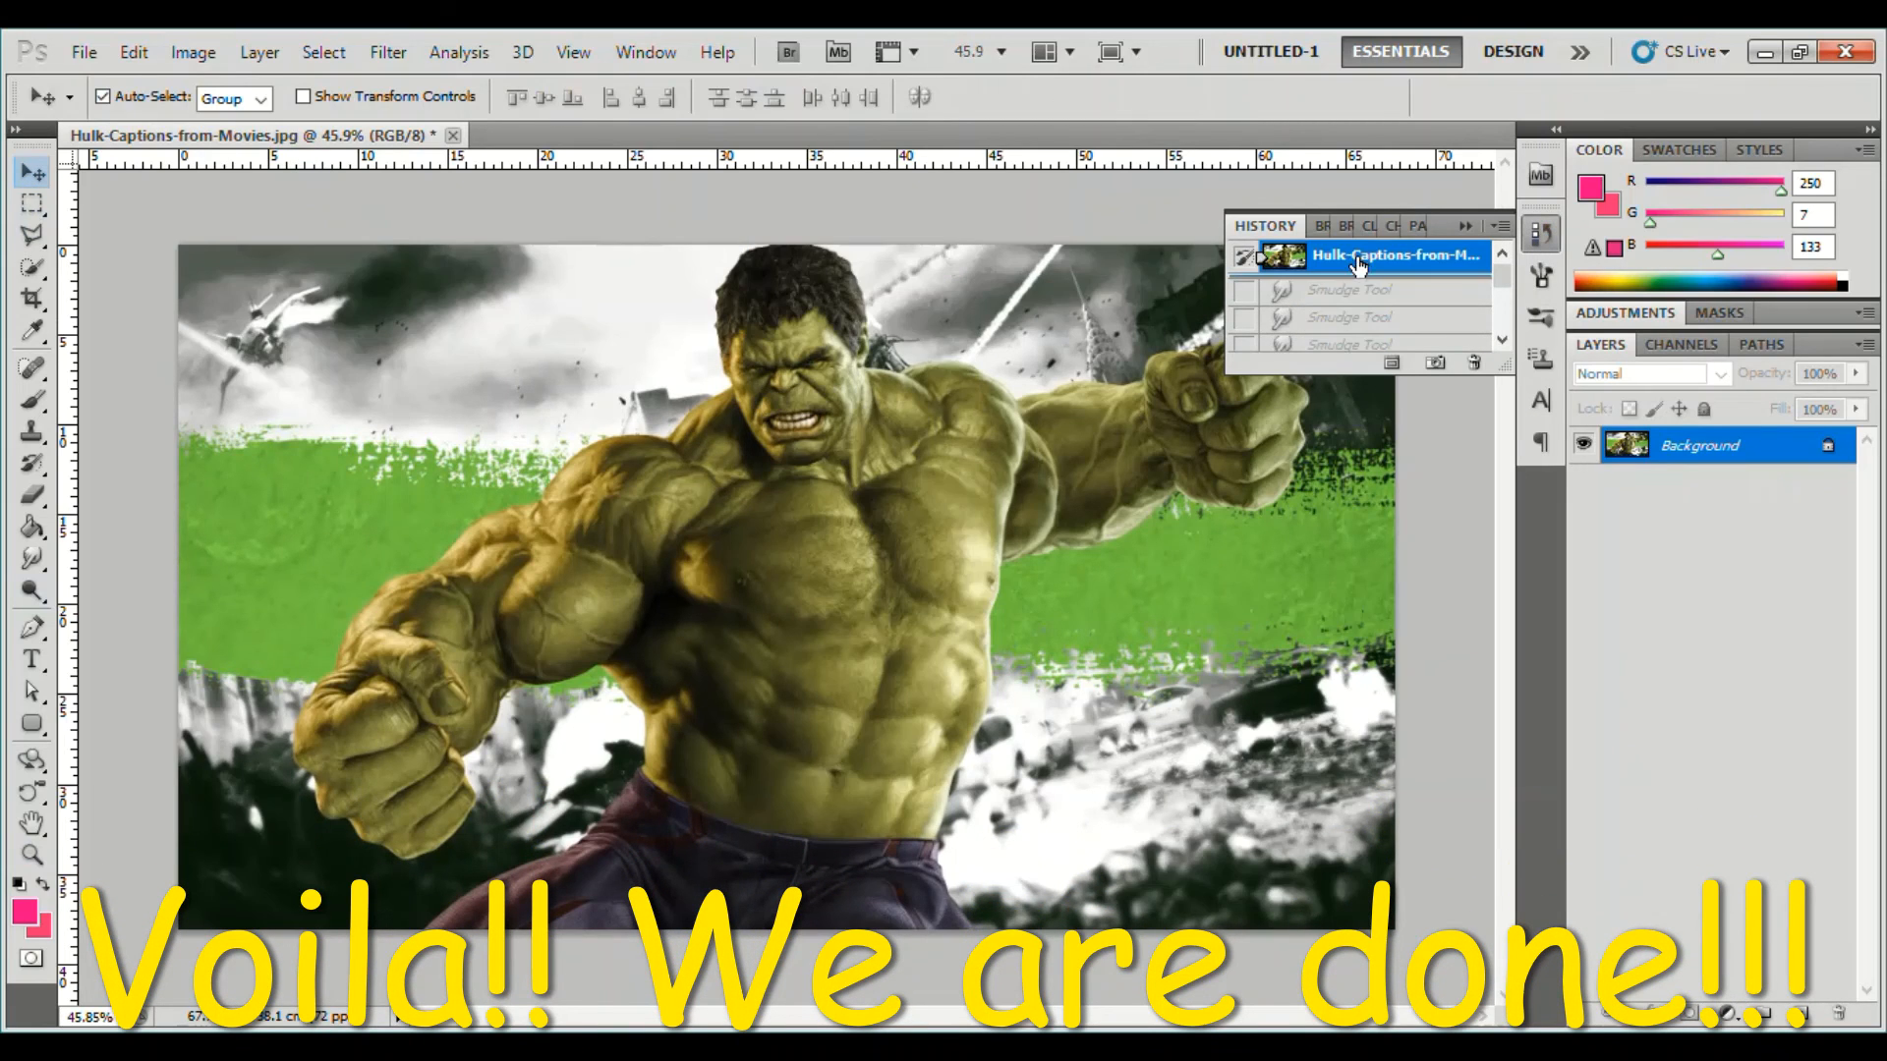
scroll(1357, 270, down, 5)
click(1360, 338)
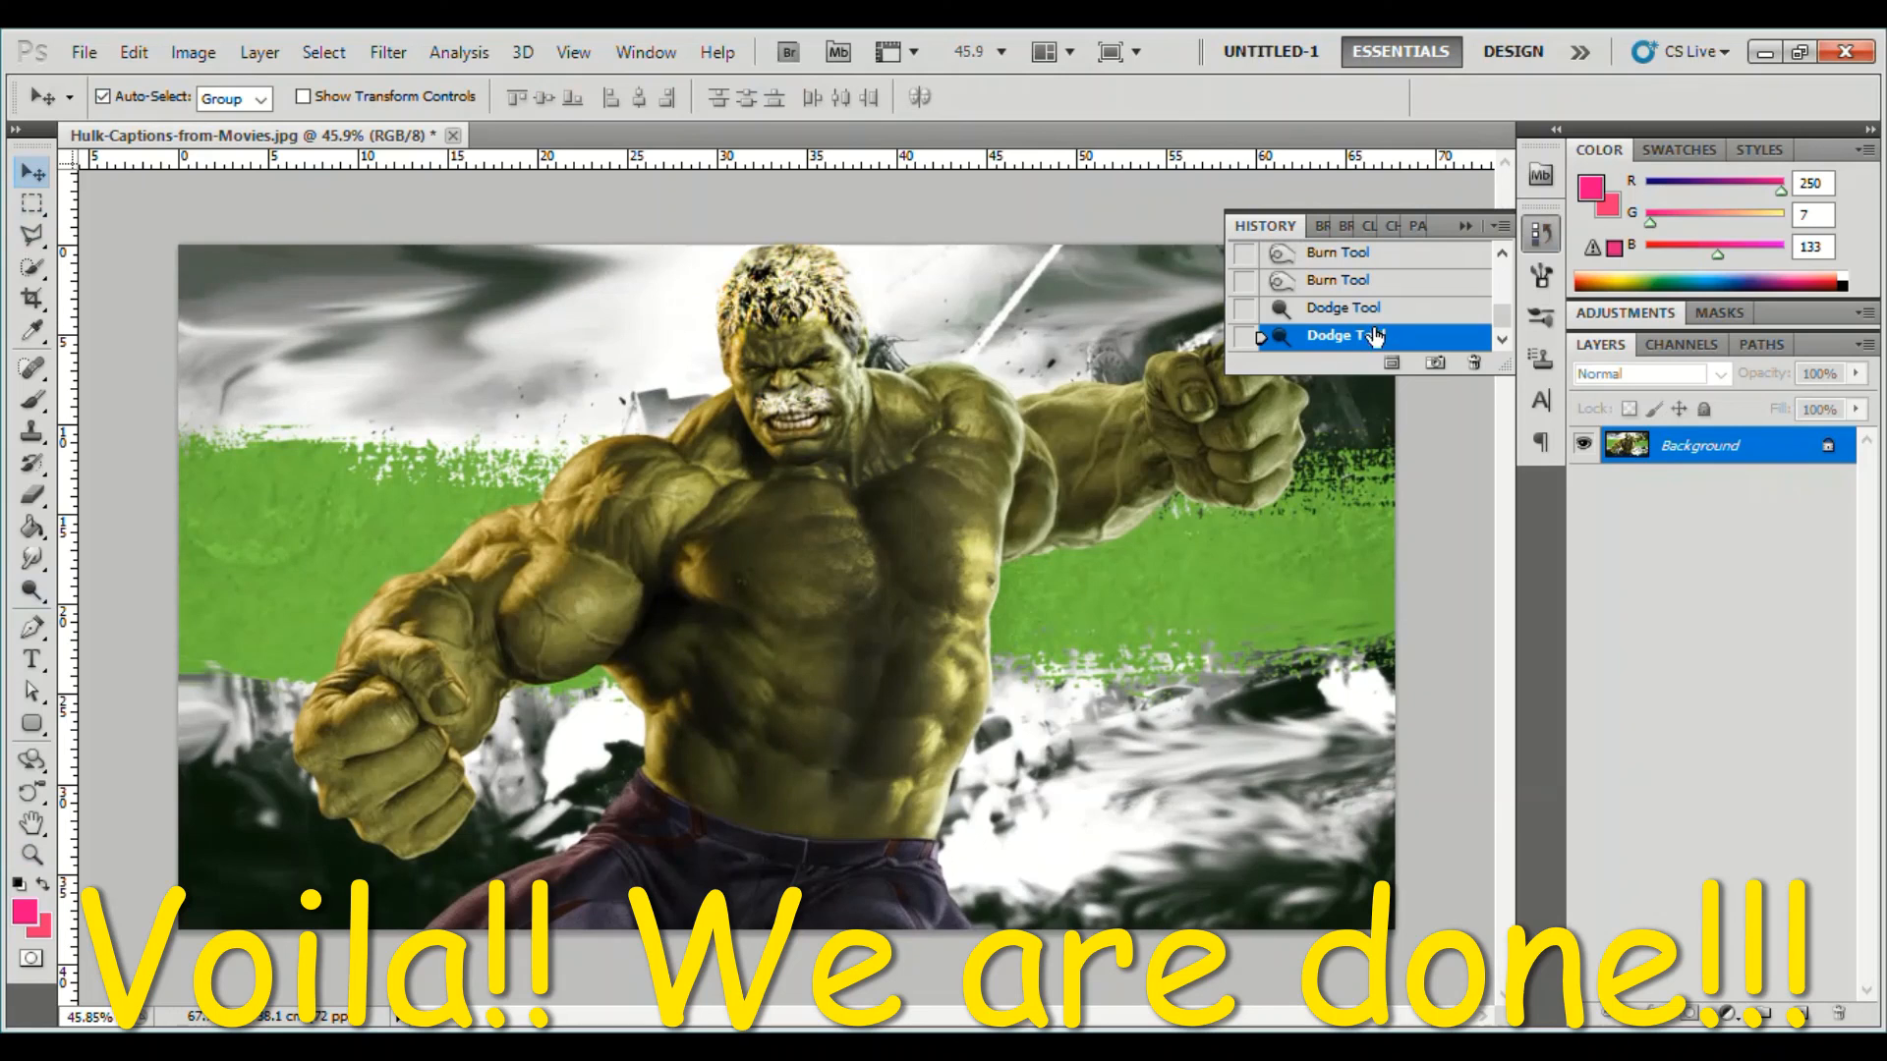
click(1544, 233)
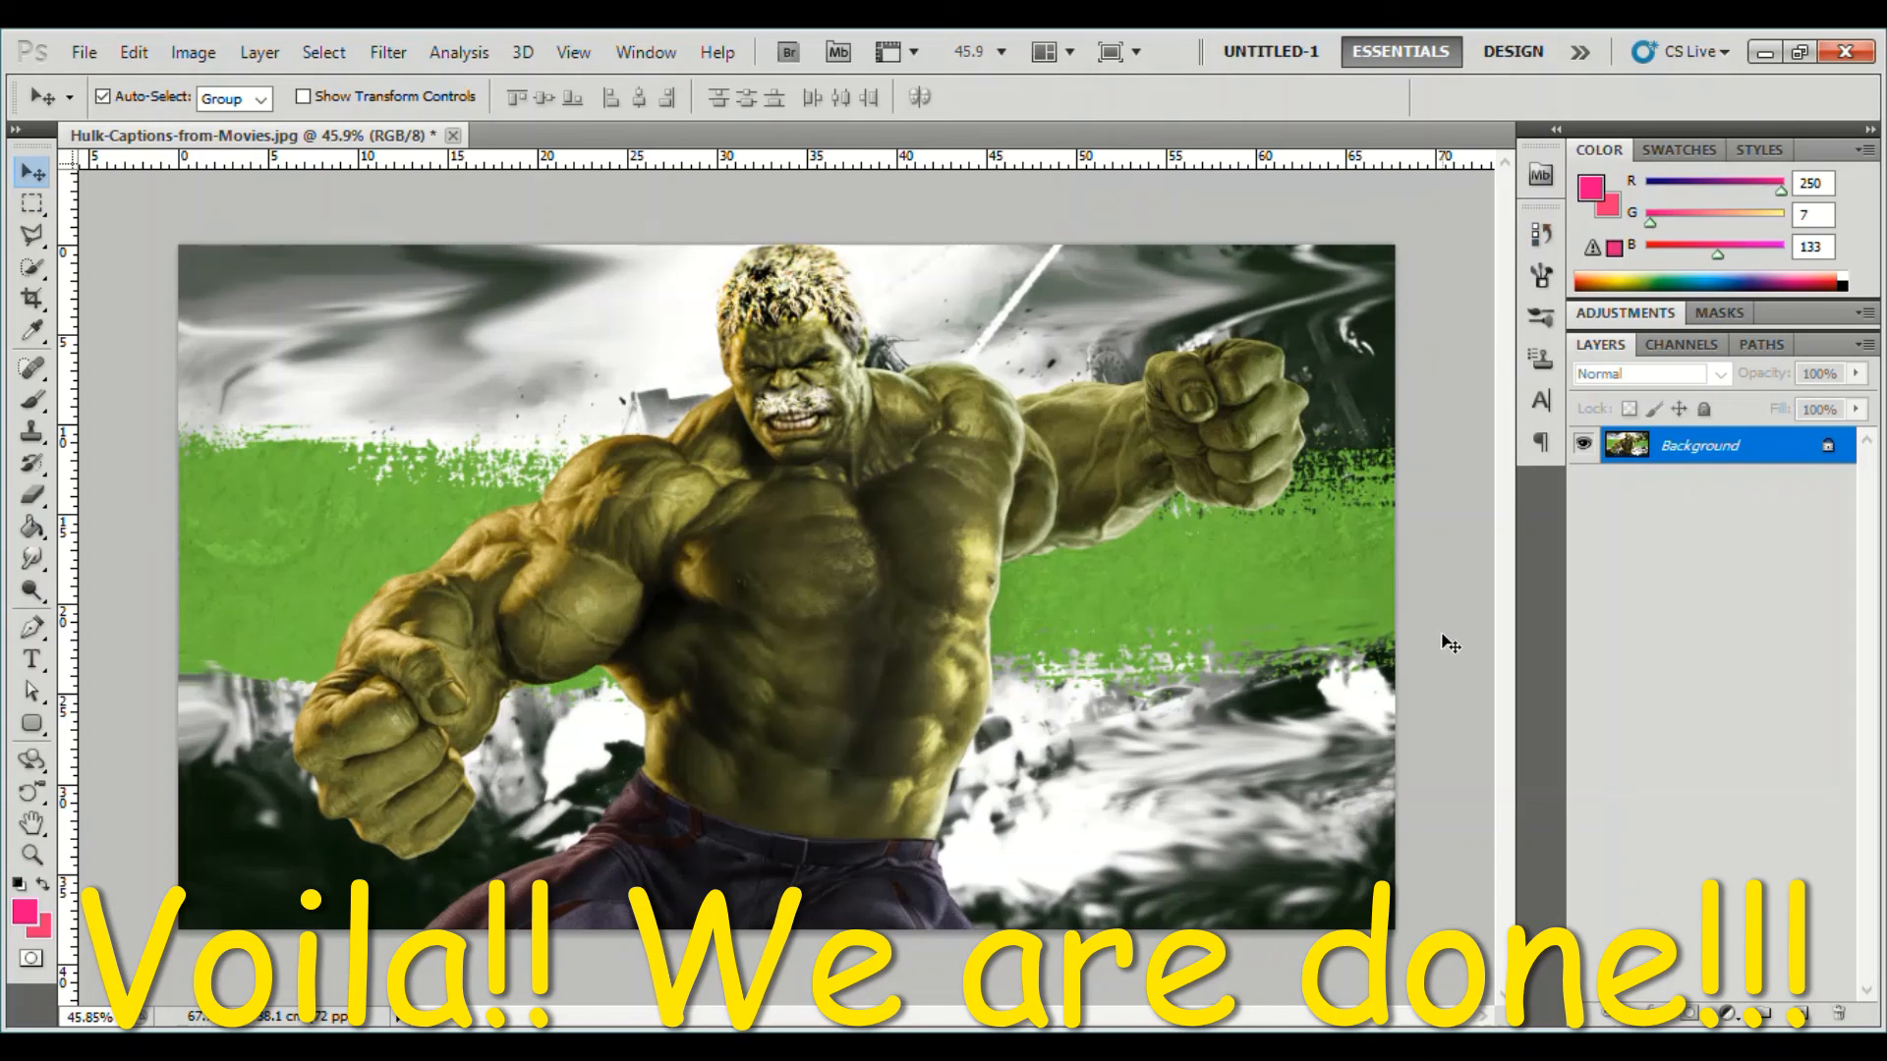